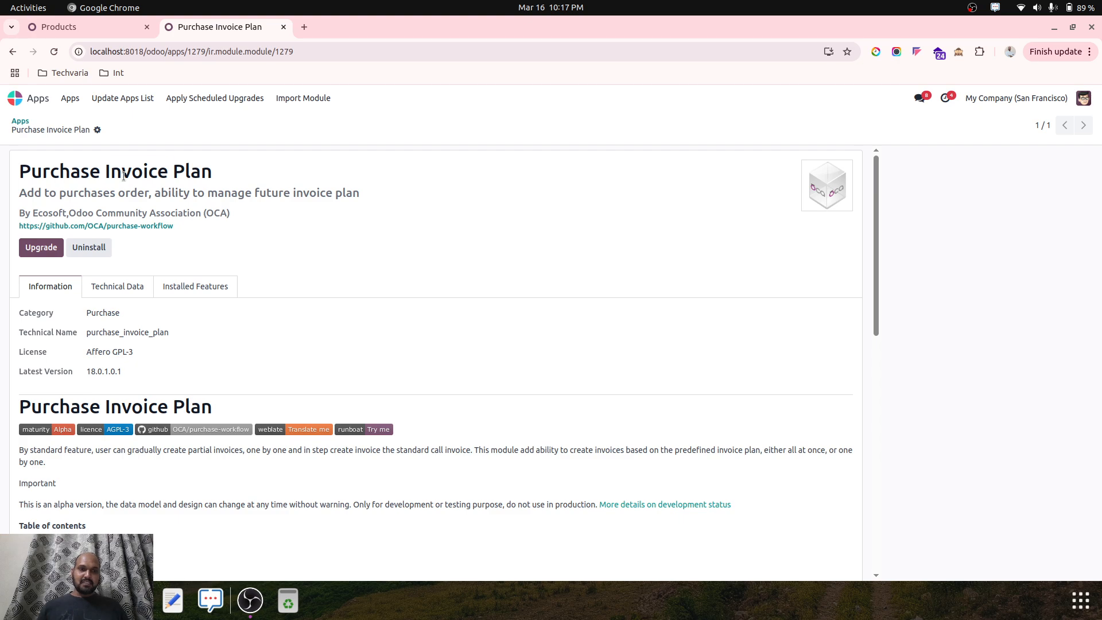
pyautogui.doubleClick(123, 176)
pyautogui.click(124, 176)
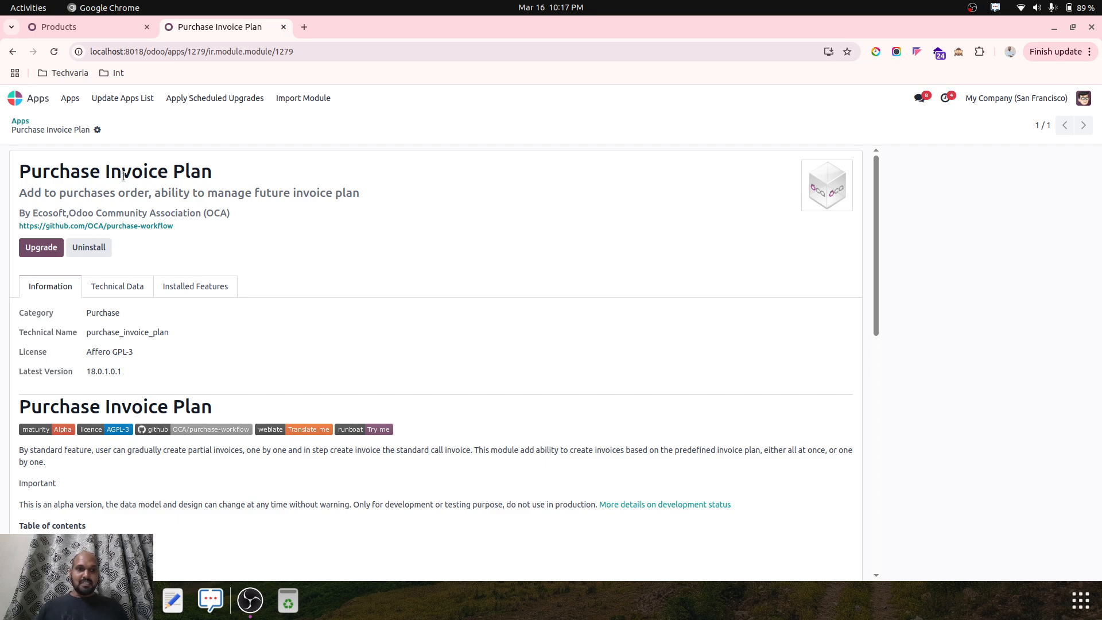
pyautogui.tripleClick(160, 168)
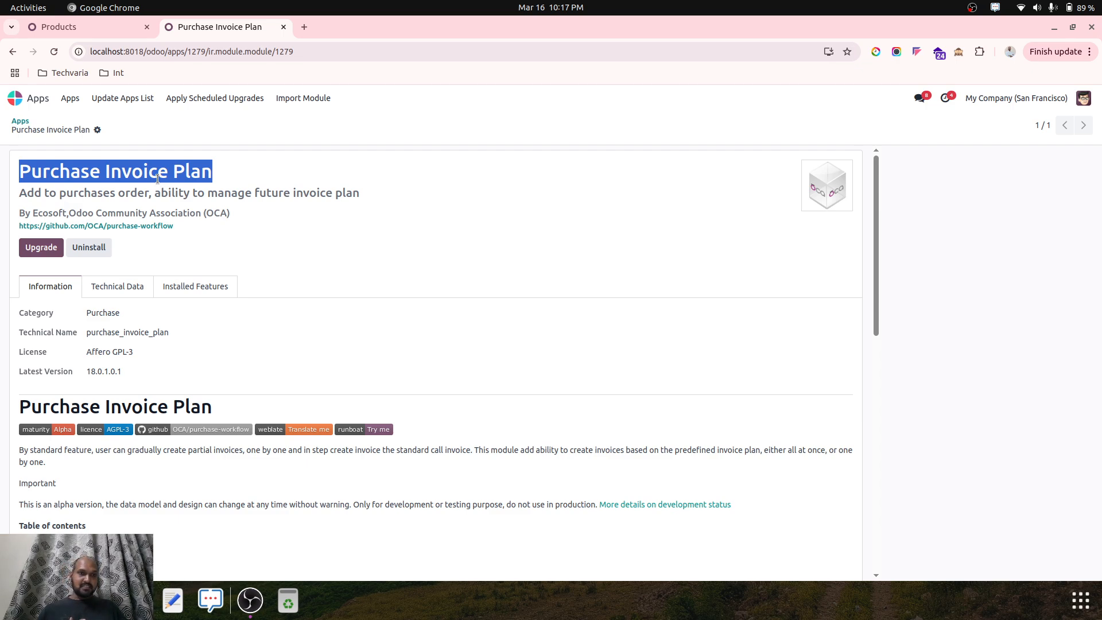
# - Open the Internet Services product and review its purchase unit, control policy and general information
pyautogui.click(57, 27)
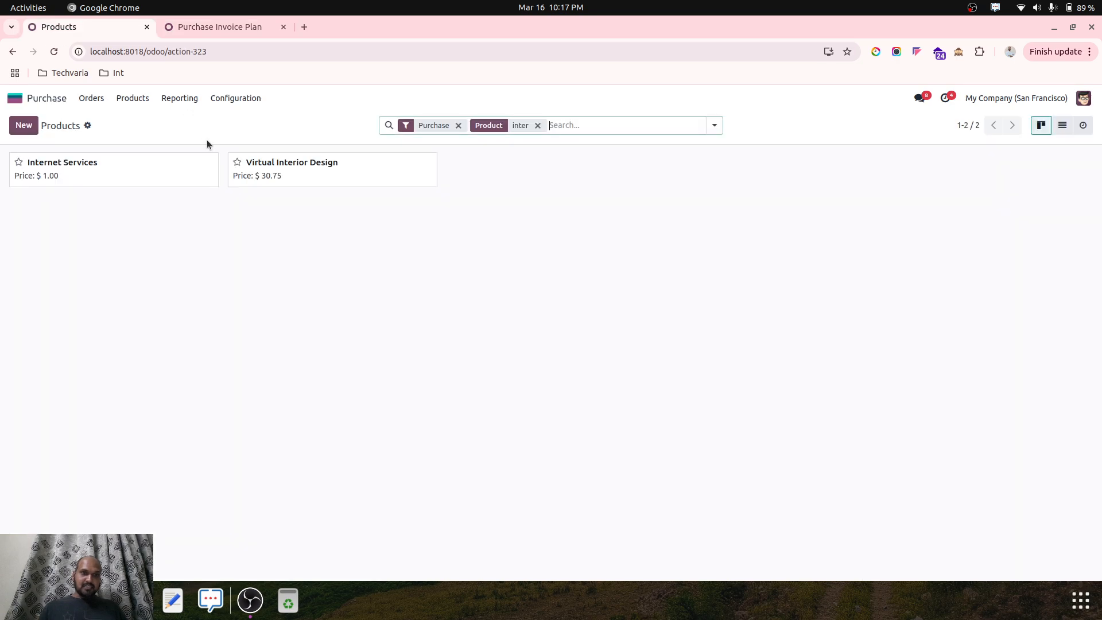
pyautogui.click(111, 175)
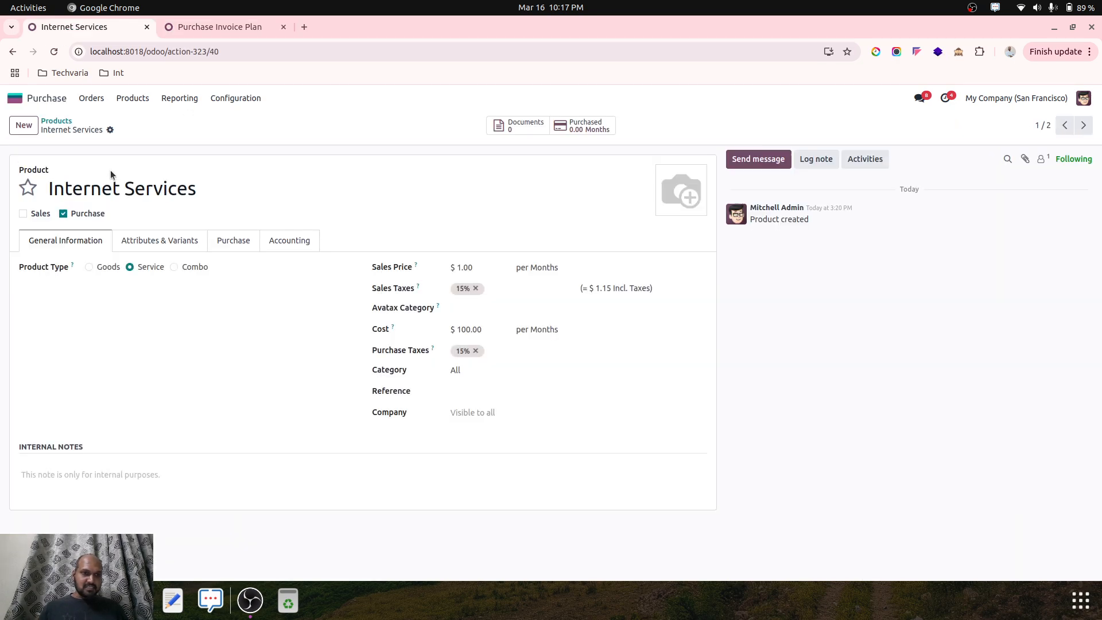
pyautogui.click(154, 247)
pyautogui.click(214, 240)
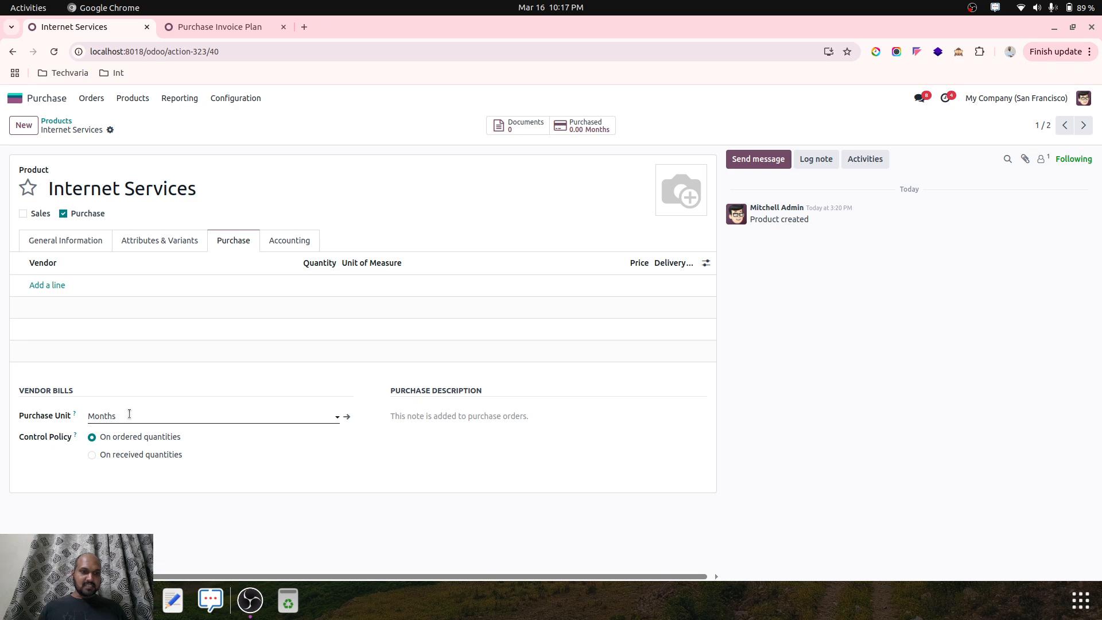
pyautogui.click(86, 248)
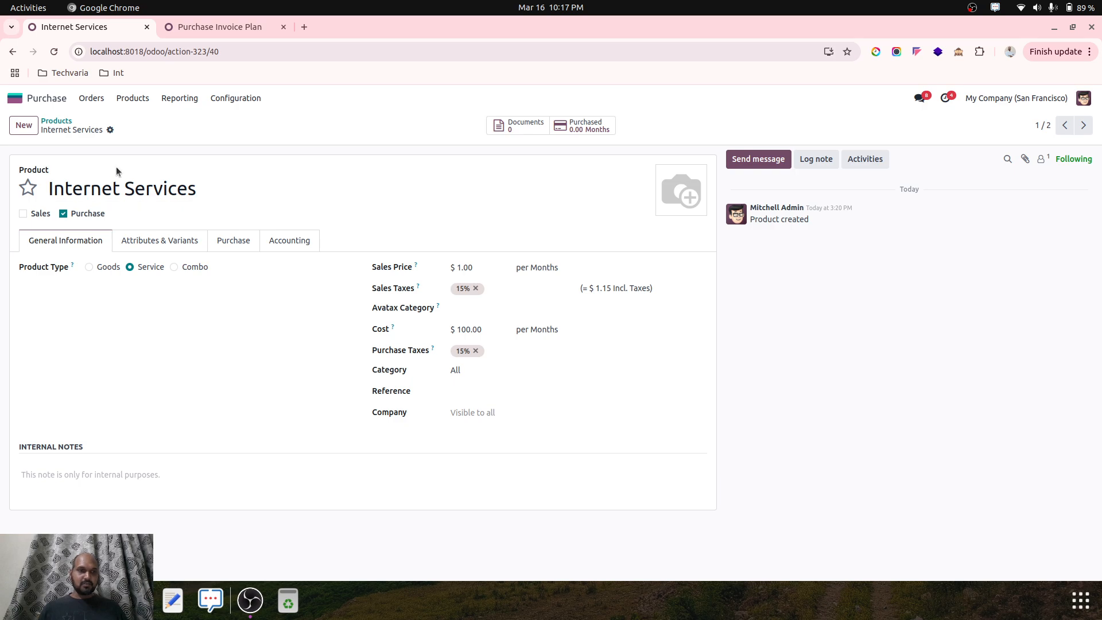
# - In the Internet Service Provider's request for quotation, add an Internet Services line with quantity 12 and save it
pyautogui.click(92, 99)
pyautogui.click(100, 120)
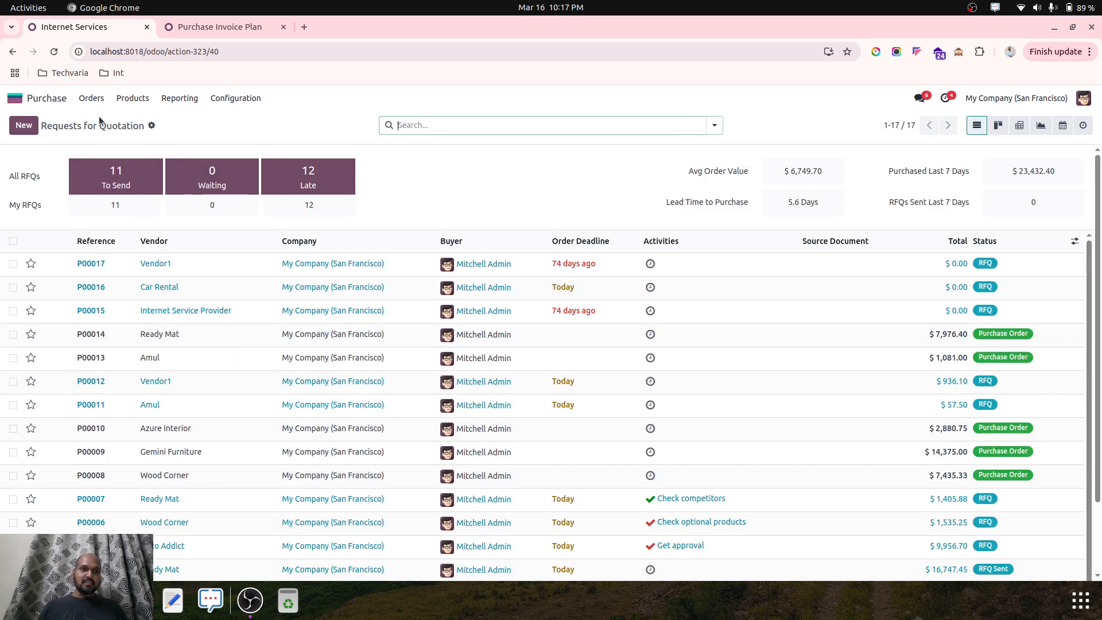
pyautogui.click(168, 310)
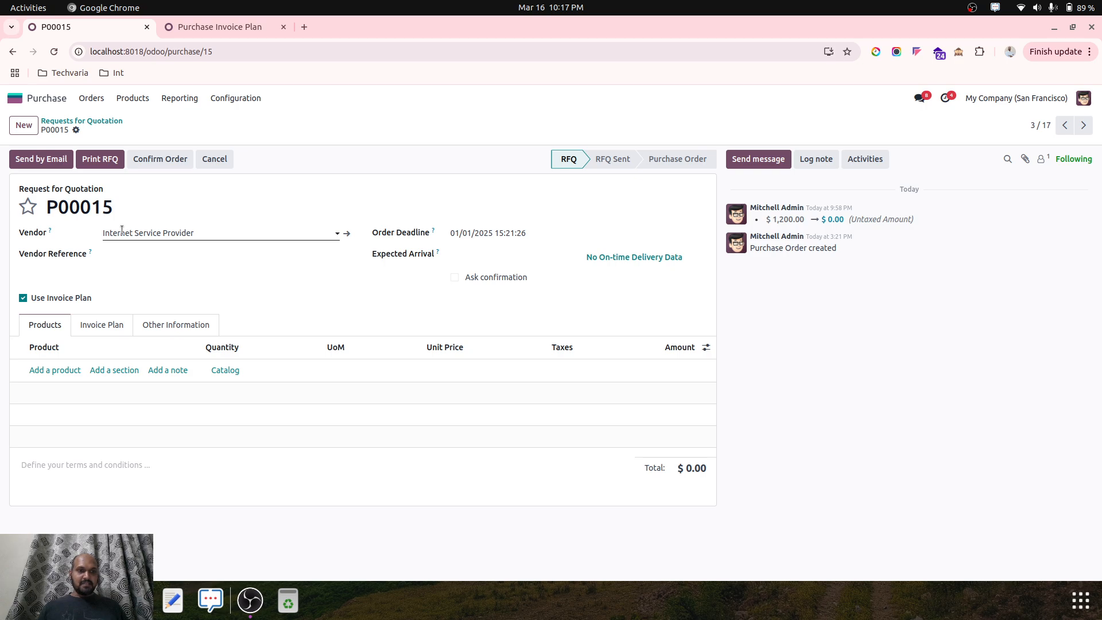
pyautogui.click(64, 370)
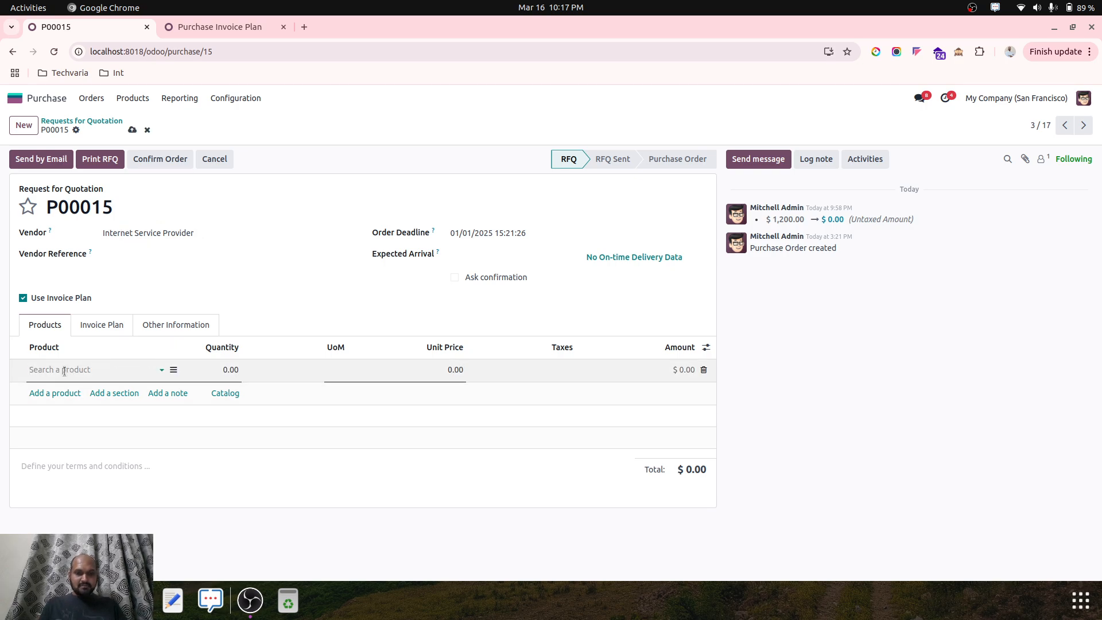
pyautogui.write('inter')
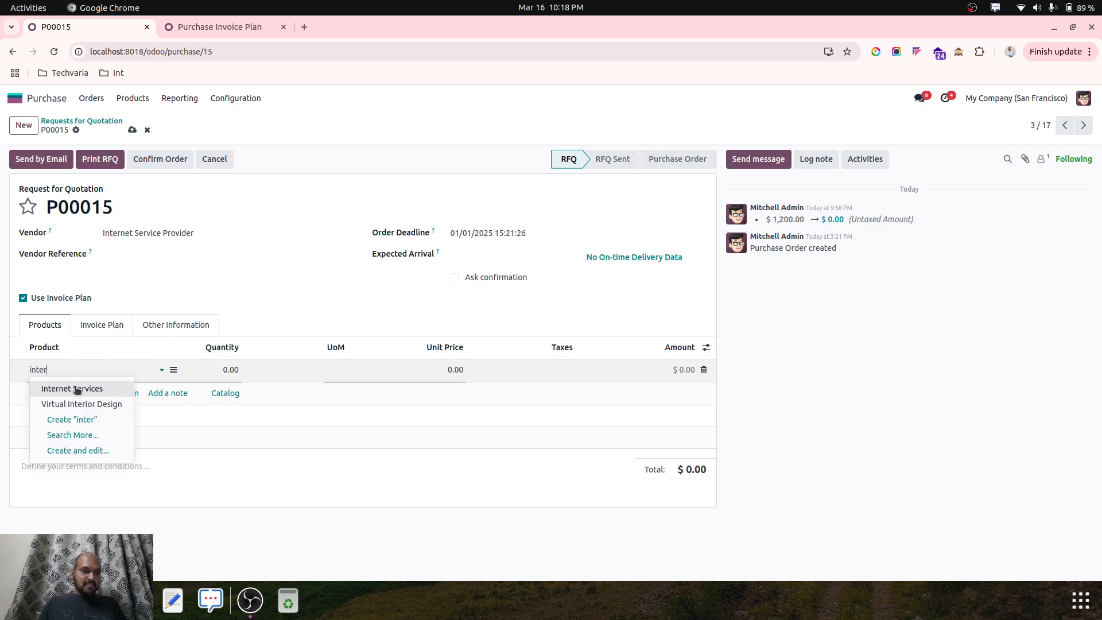
pyautogui.click(77, 390)
pyautogui.click(226, 370)
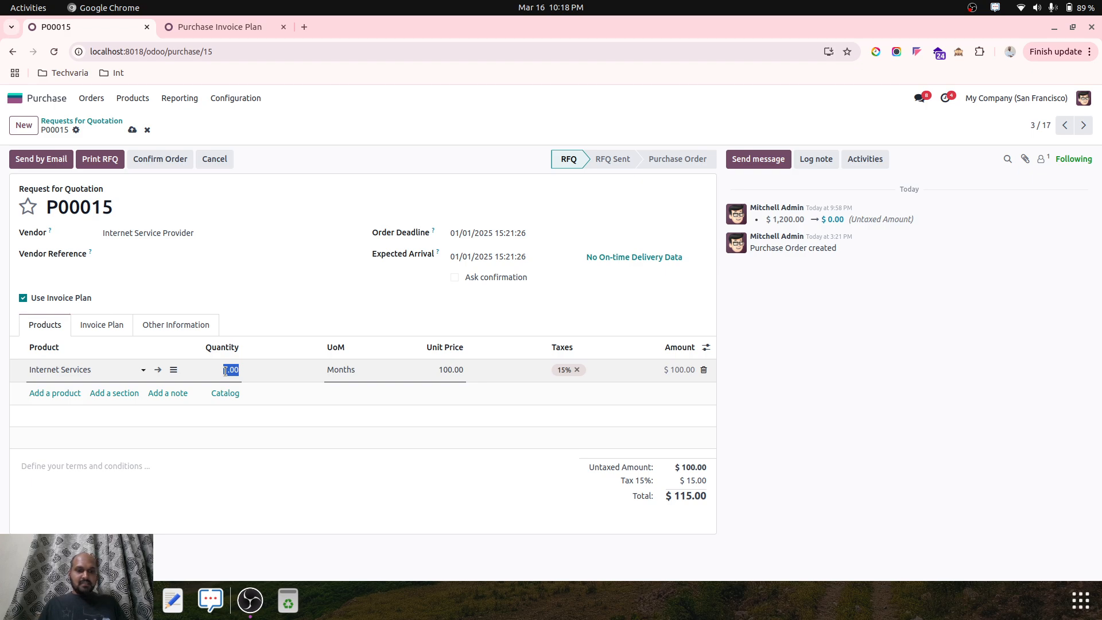
pyautogui.write('12')
pyautogui.press('Tab')
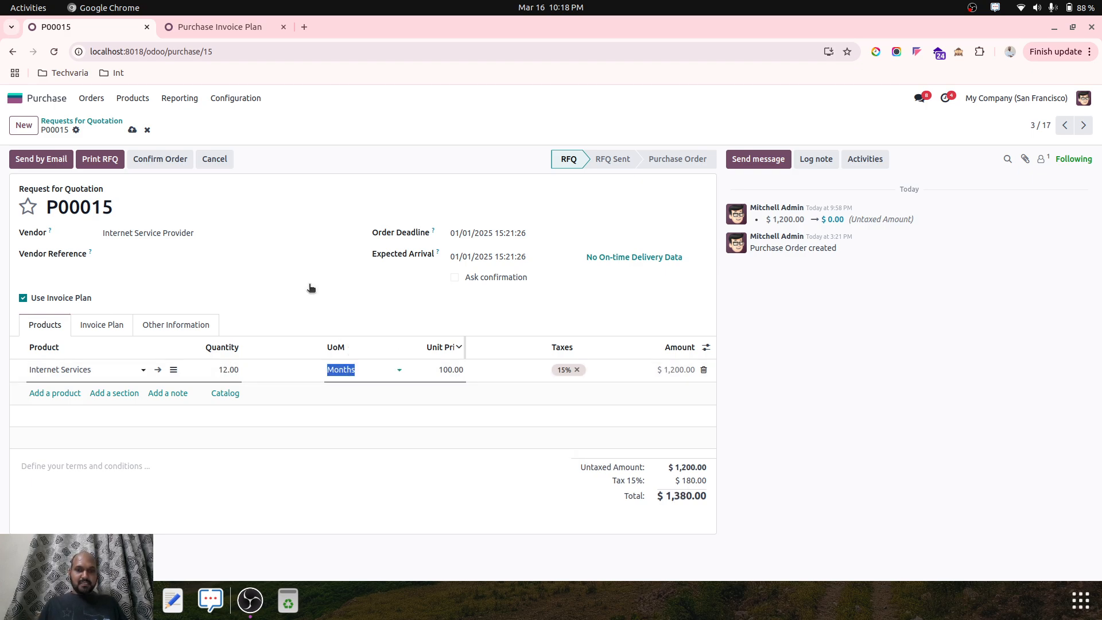
pyautogui.click(132, 131)
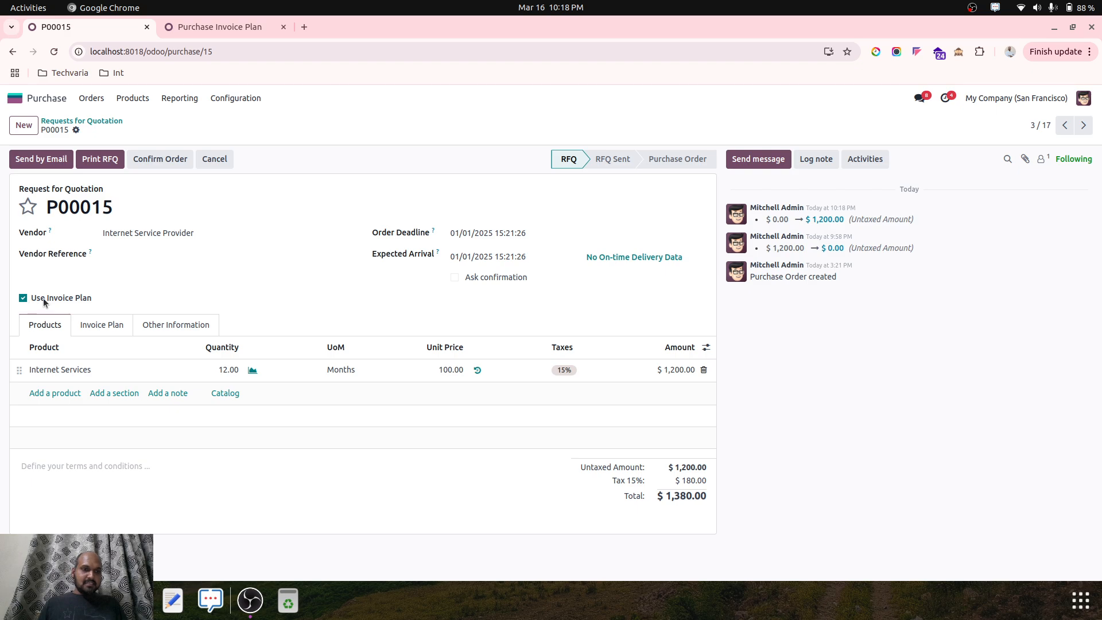
pyautogui.click(222, 31)
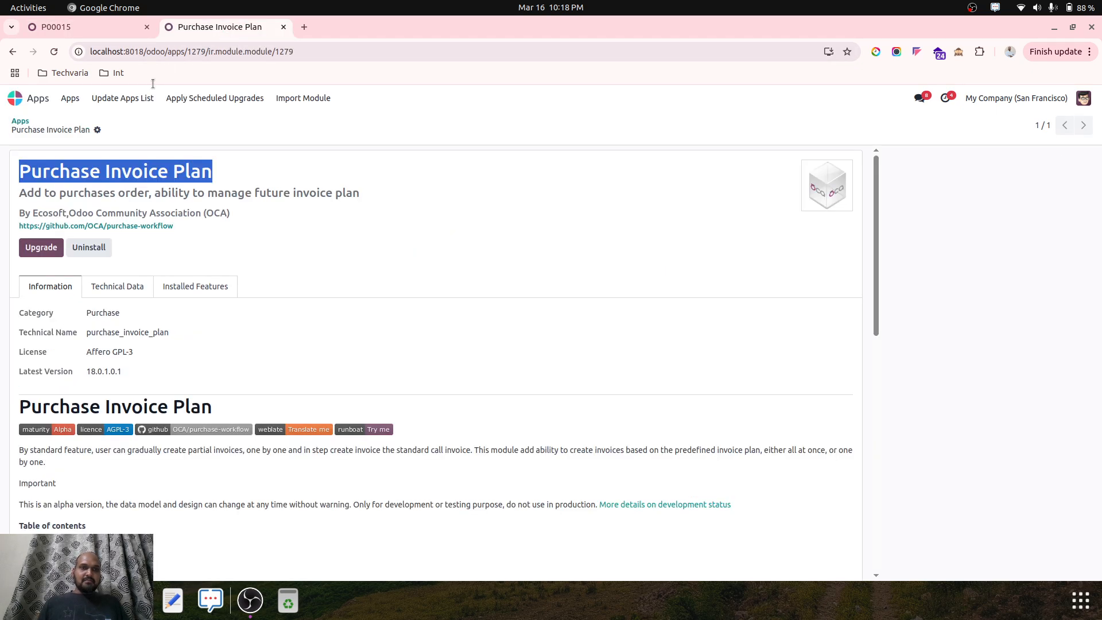
pyautogui.click(111, 205)
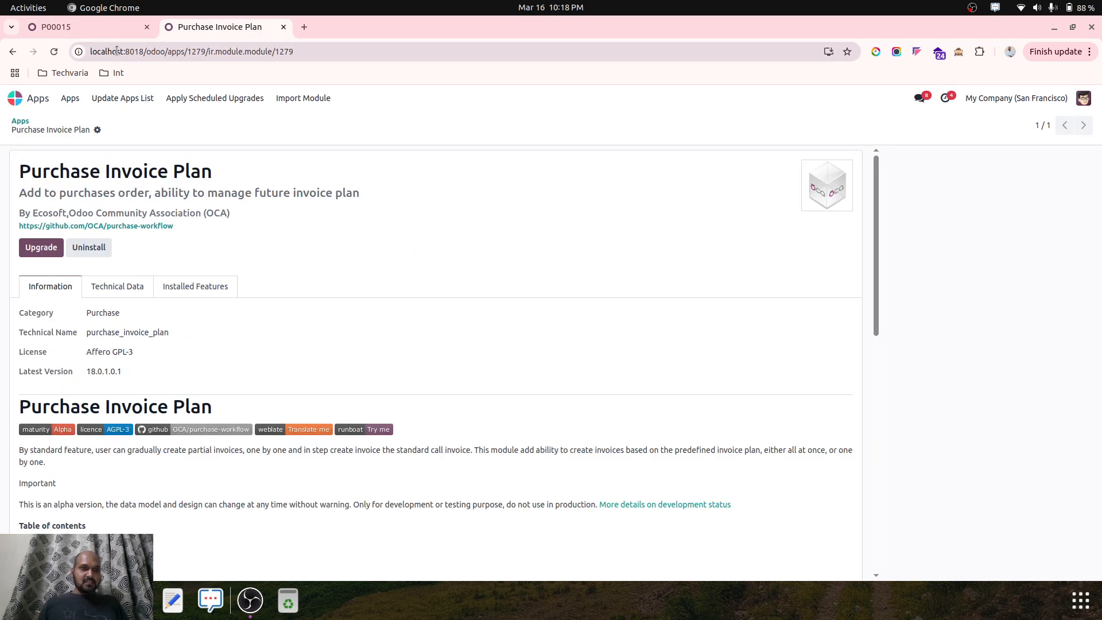
pyautogui.click(113, 29)
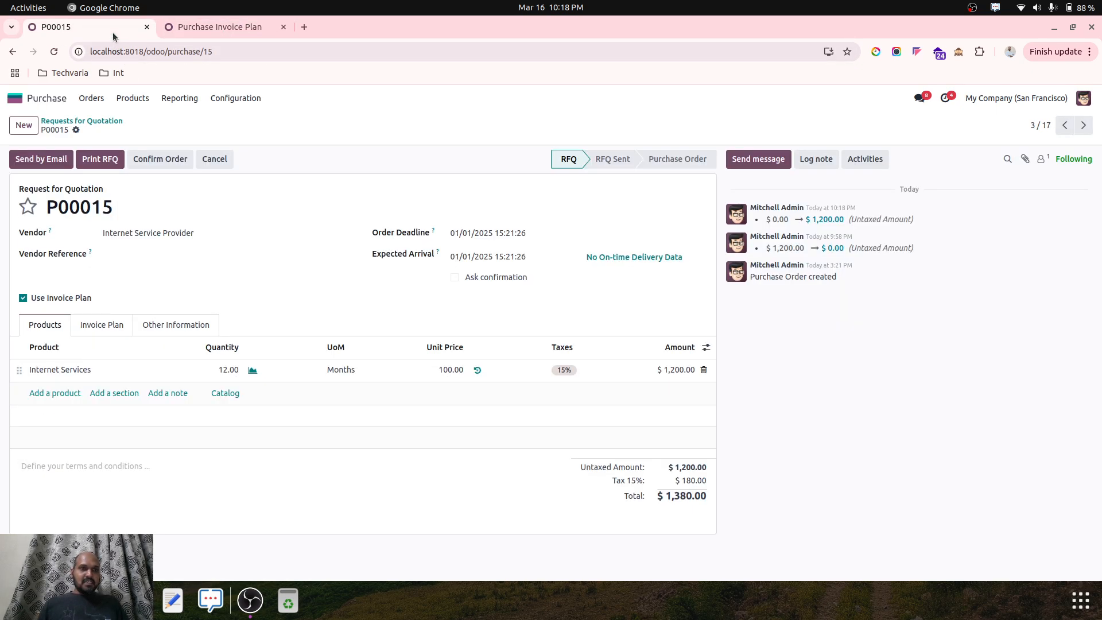
# - Switch Use Invoice Plan off and on again, show the request's invoice plan and save the record
pyautogui.click(45, 299)
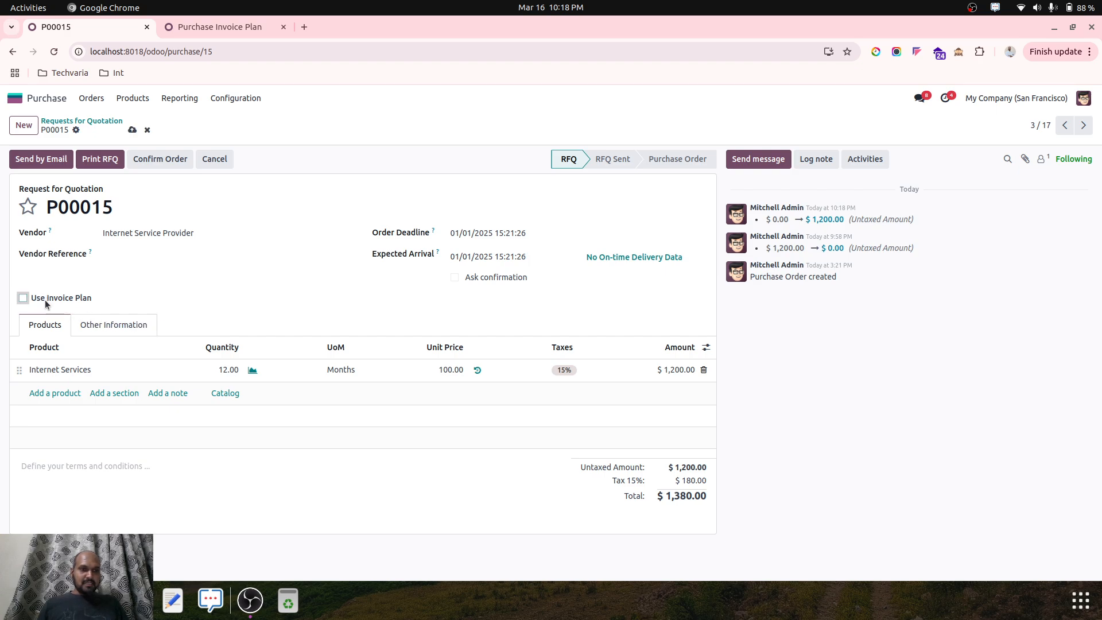
pyautogui.click(45, 300)
pyautogui.click(92, 333)
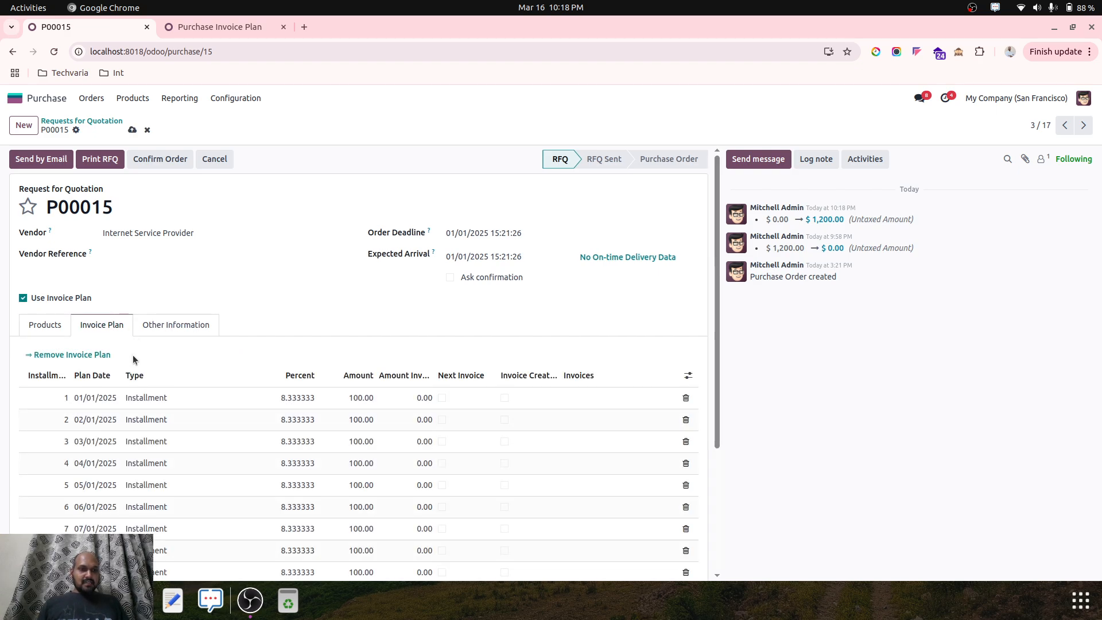
pyautogui.click(133, 132)
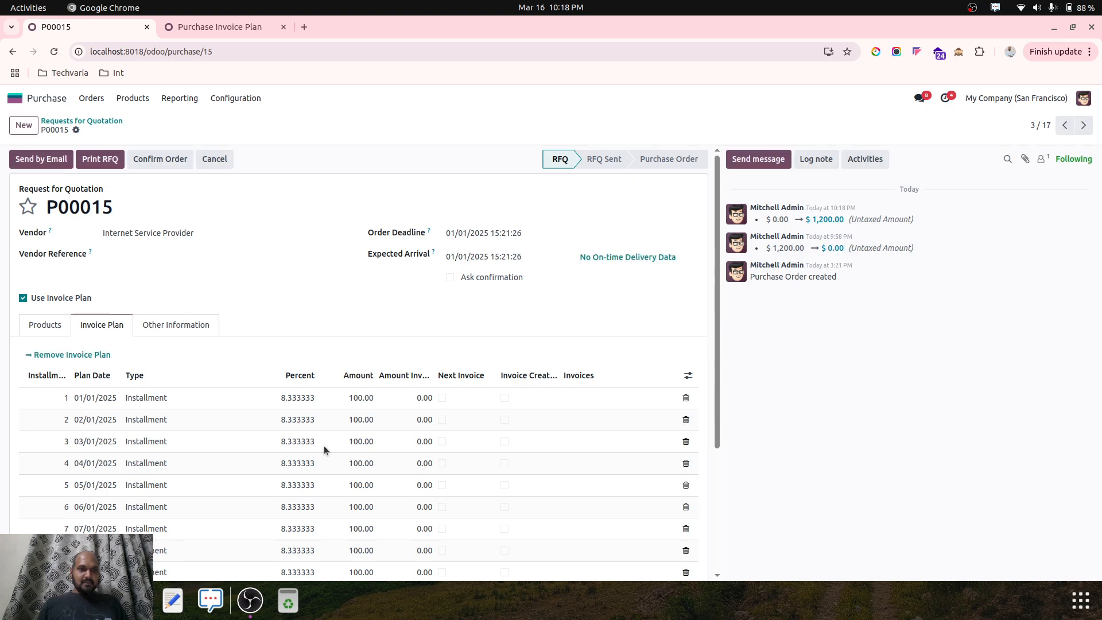
# - Examine the invoice plan's installment dates, percentages and amounts, and compare them with the order deadline and product line
pyautogui.scroll(-3, 323, 446)
pyautogui.scroll(3, 138, 246)
pyautogui.click(476, 235)
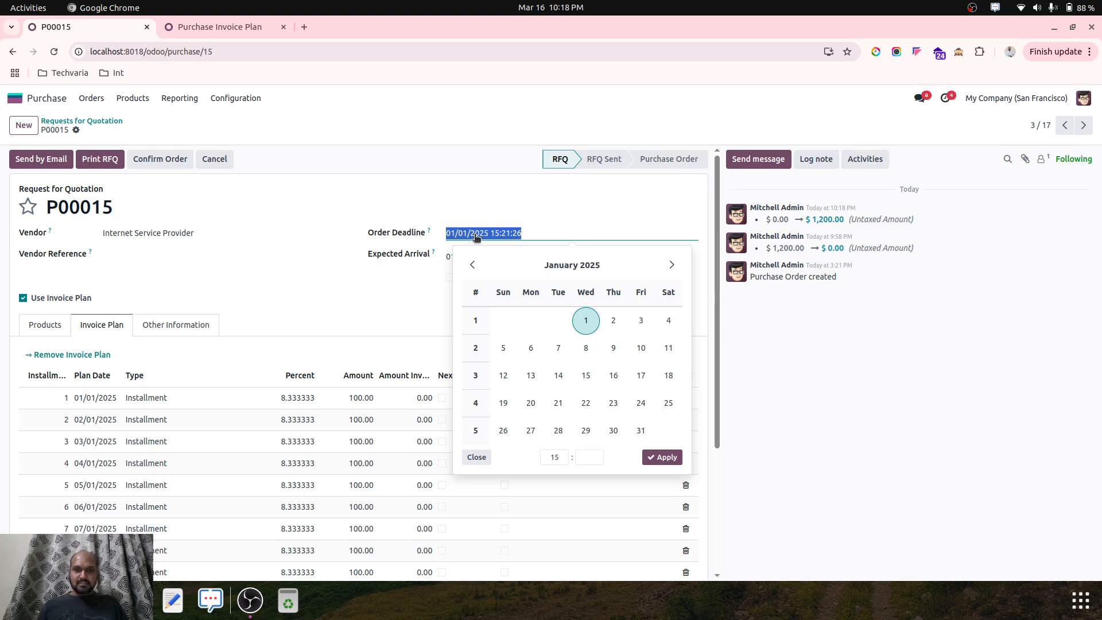
pyautogui.click(401, 292)
pyautogui.scroll(-3, 462, 365)
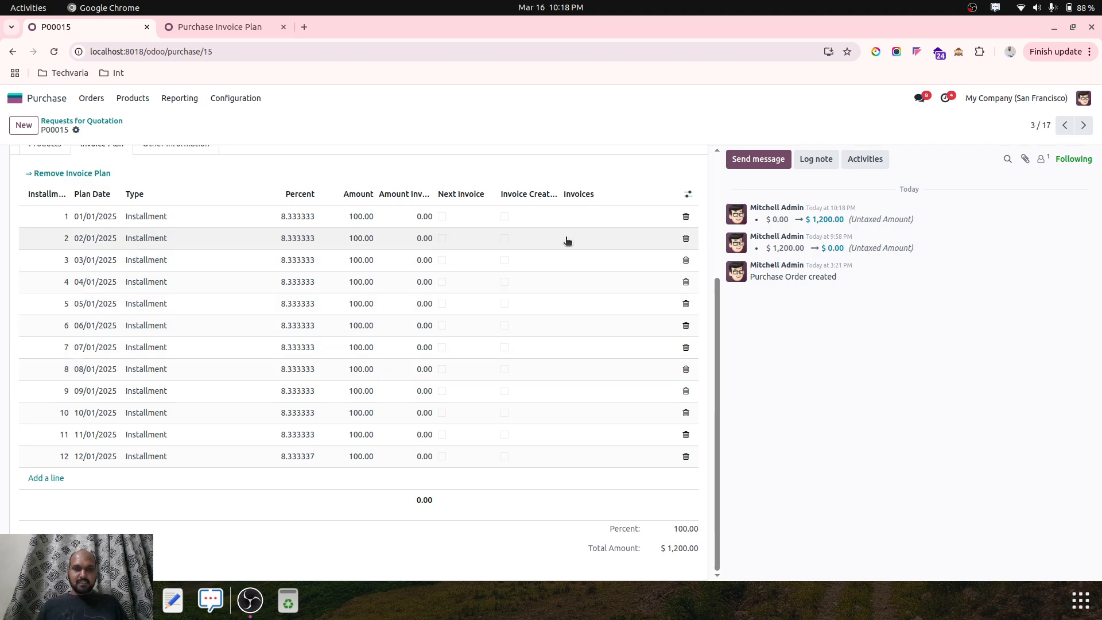
pyautogui.scroll(3, 351, 291)
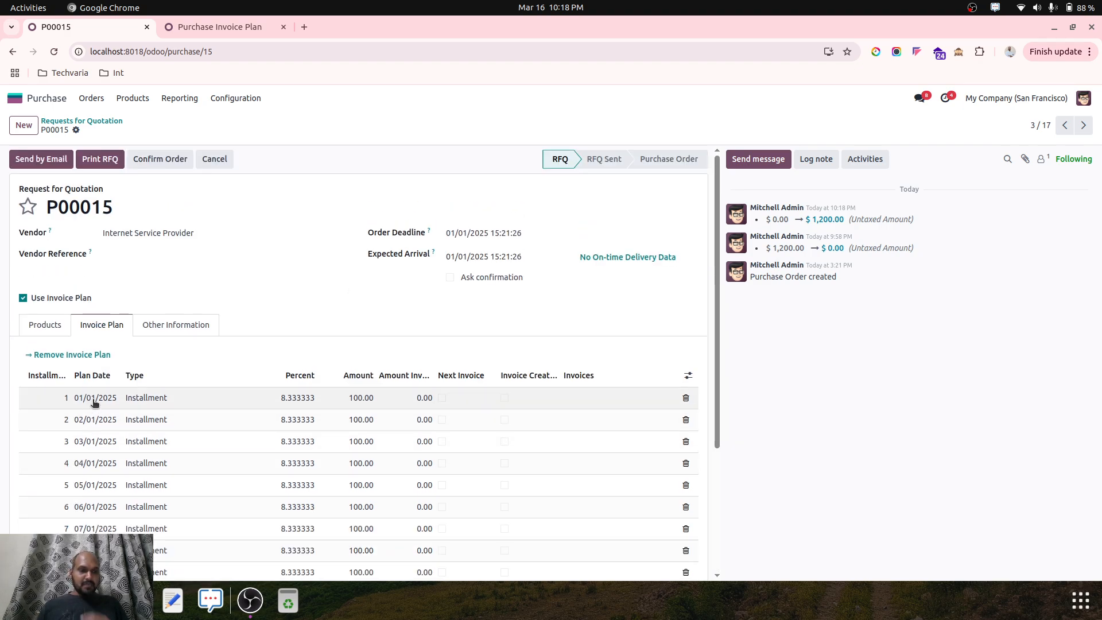
pyautogui.click(57, 326)
pyautogui.click(92, 326)
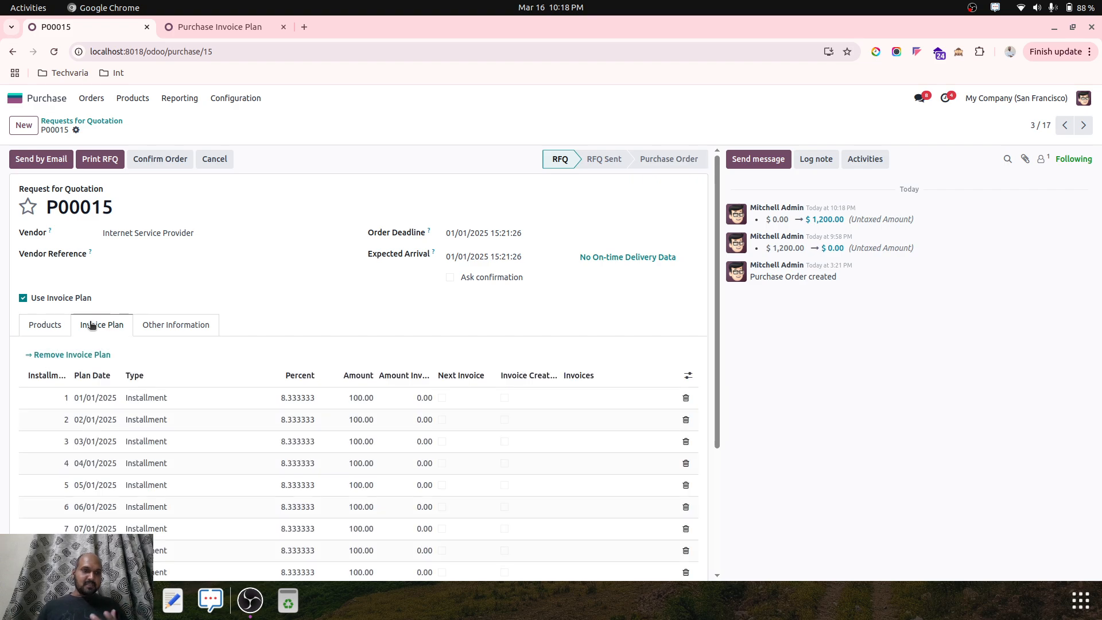
# - Confirm the purchase order and create the next bill by plan for the first installment
pyautogui.click(161, 159)
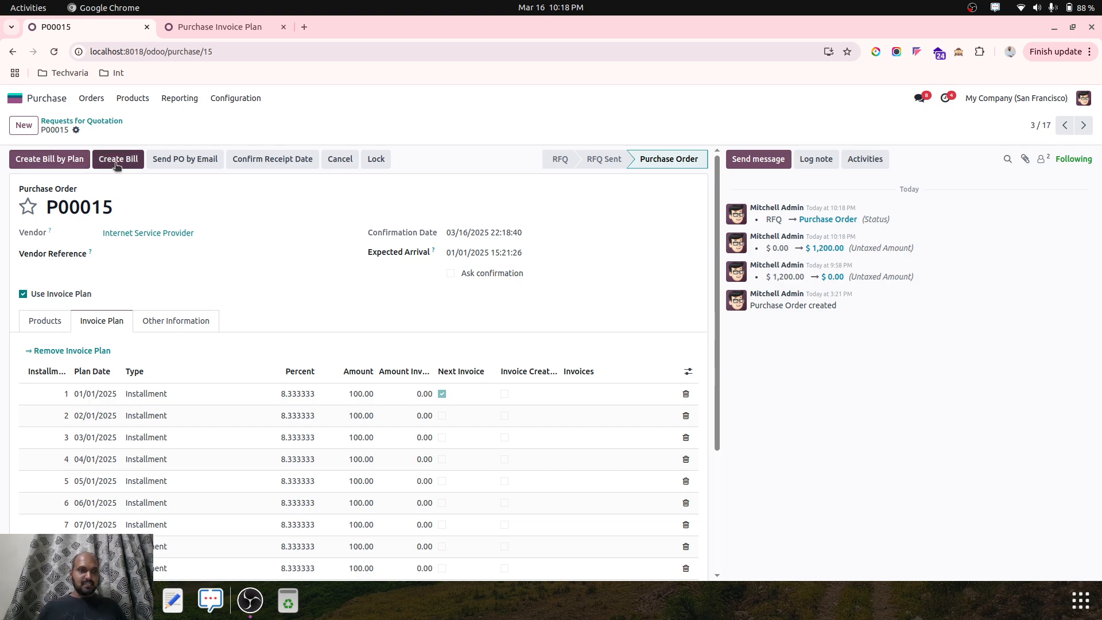
pyautogui.click(68, 159)
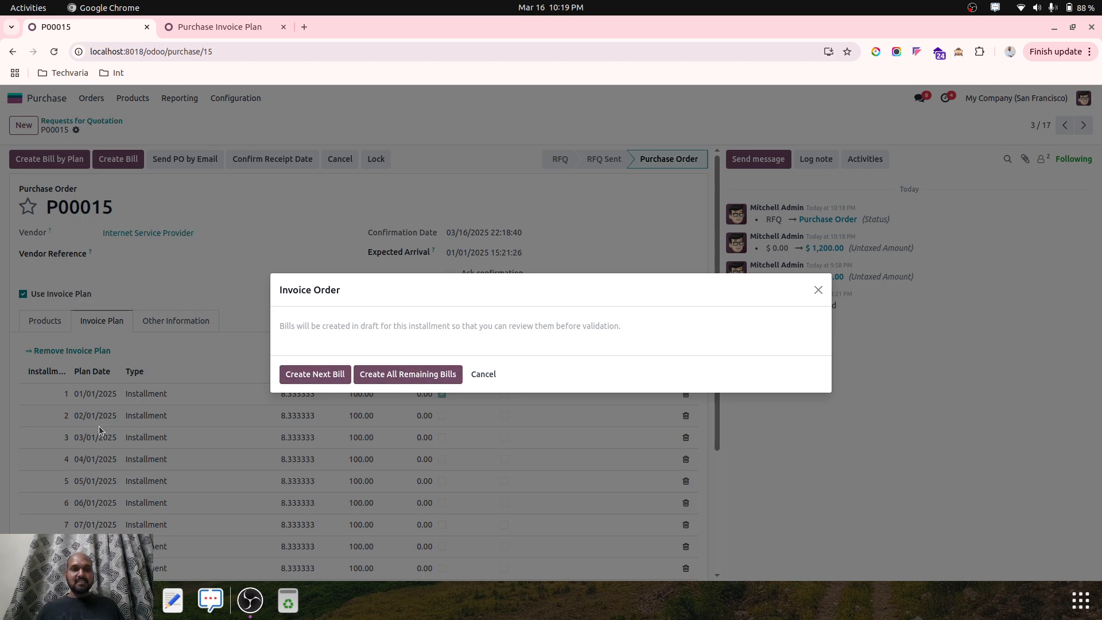
pyautogui.click(319, 374)
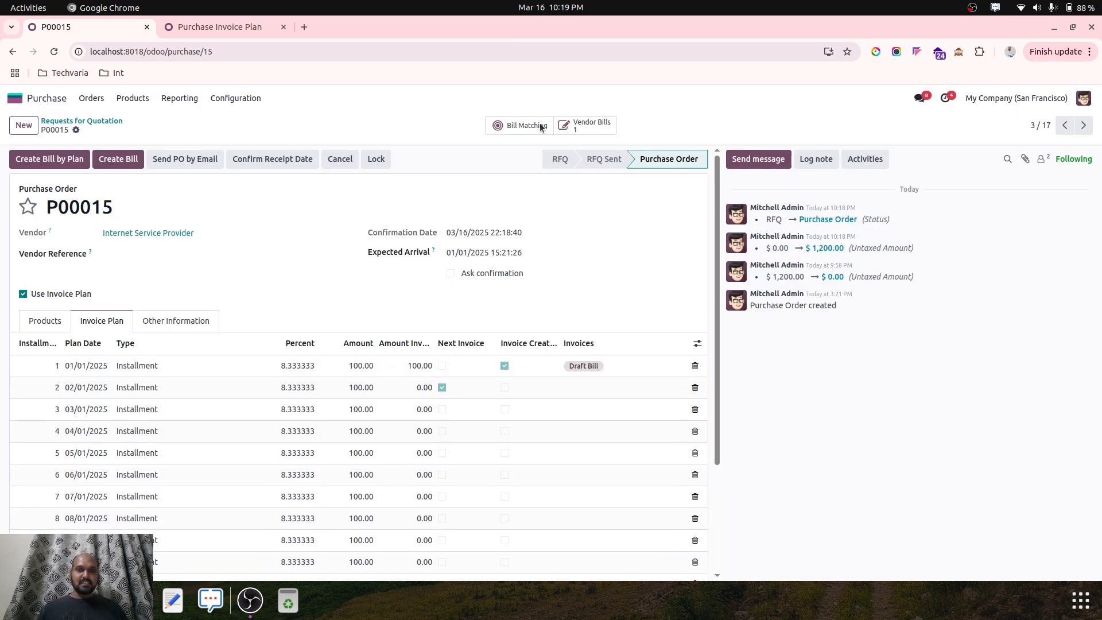
# - Open the first installment's draft vendor bill, confirm it and return to the purchase order's invoice plan
pyautogui.click(584, 126)
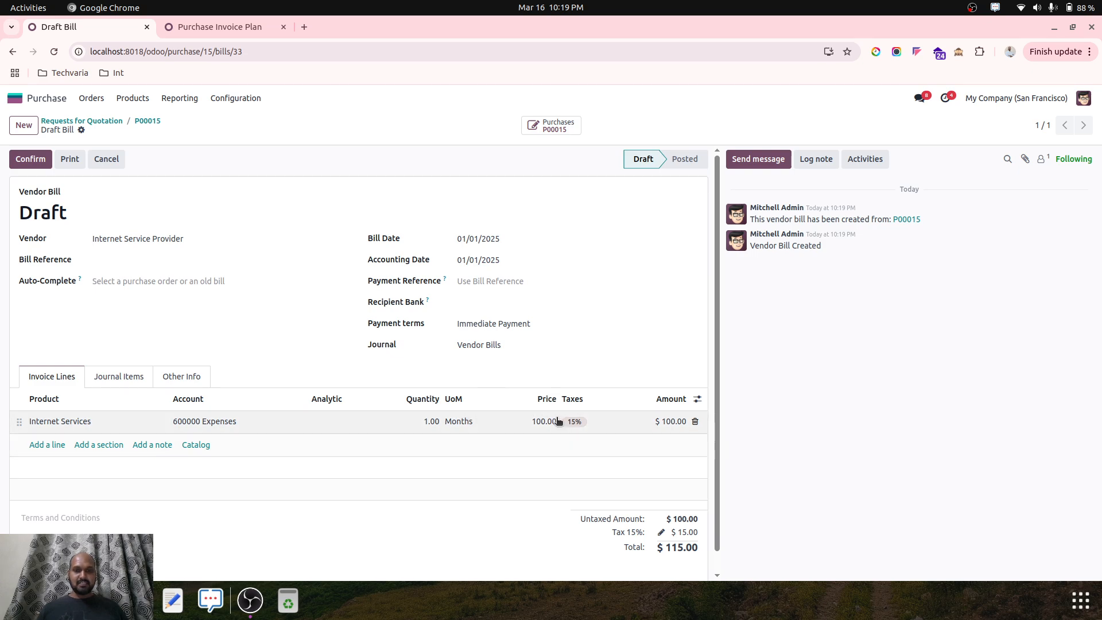
pyautogui.click(34, 160)
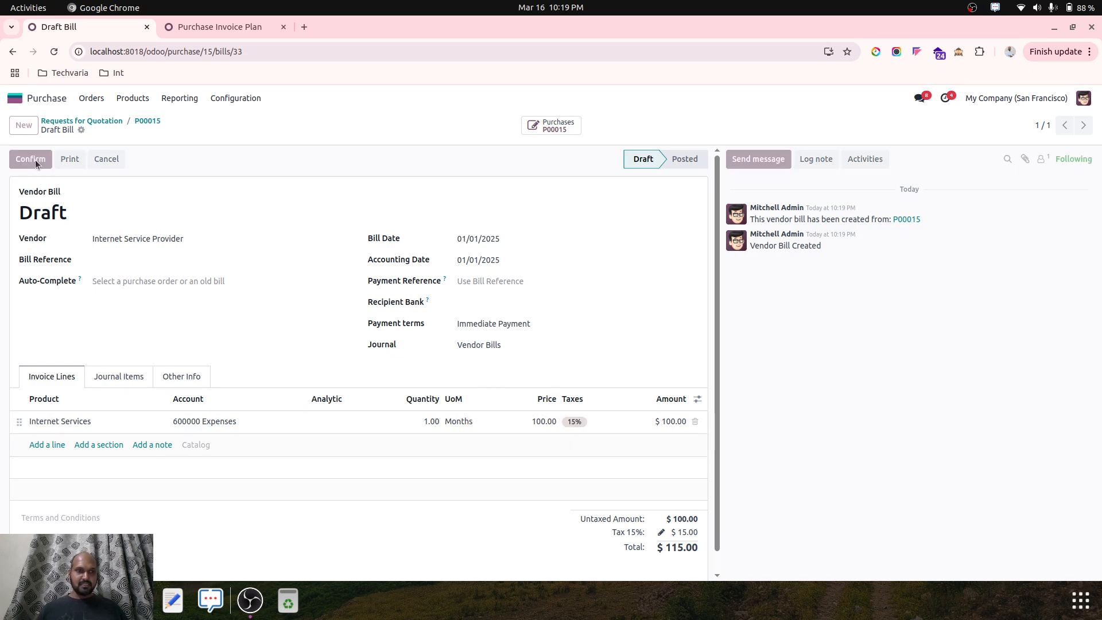
pyautogui.click(147, 121)
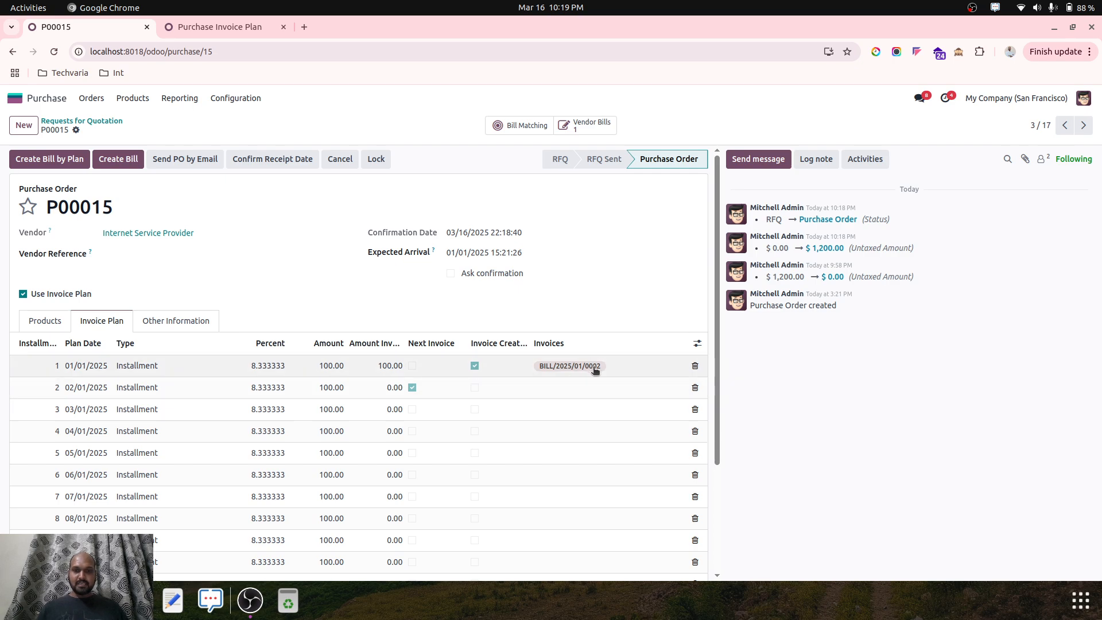
pyautogui.click(697, 345)
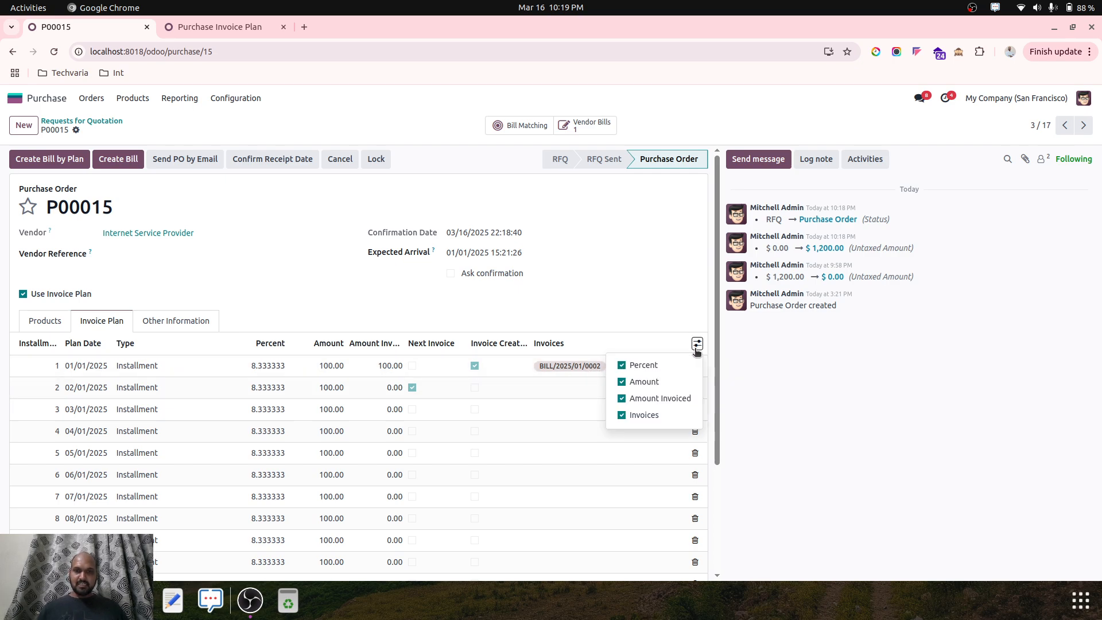
pyautogui.click(475, 365)
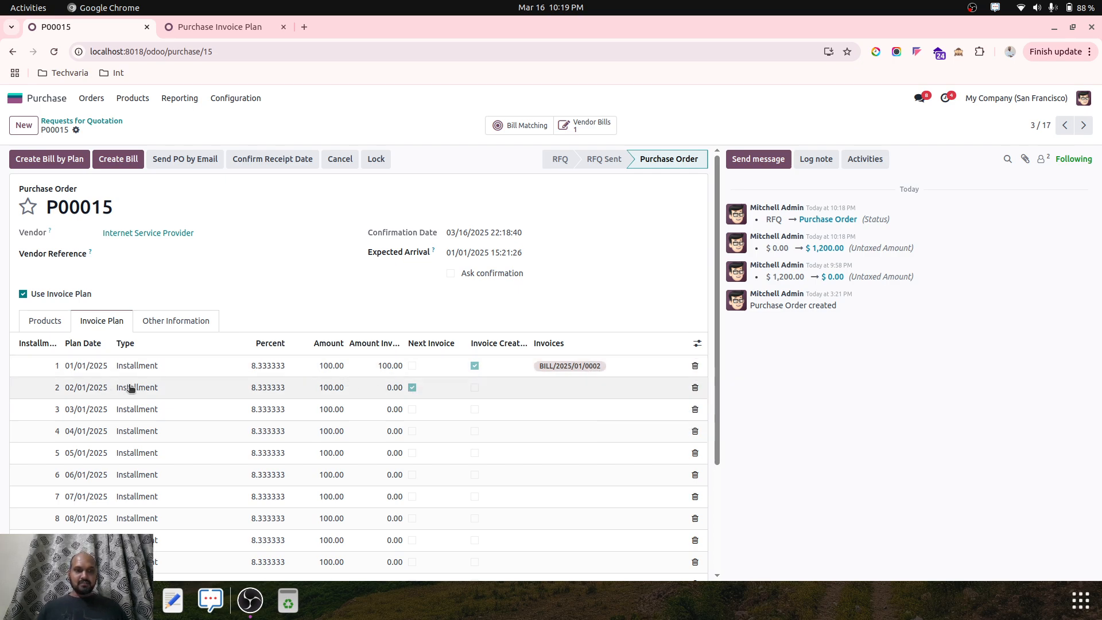
# - Create the next bill by plan for the second installment, then open the 02/01/2025 draft bill and confirm it
pyautogui.click(68, 161)
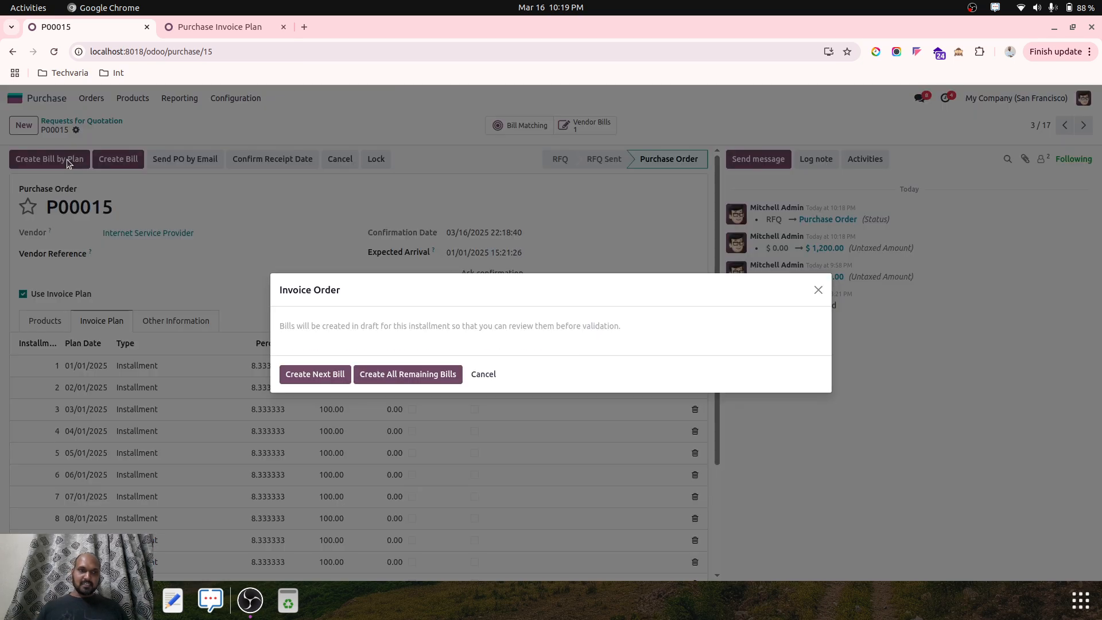
pyautogui.click(315, 375)
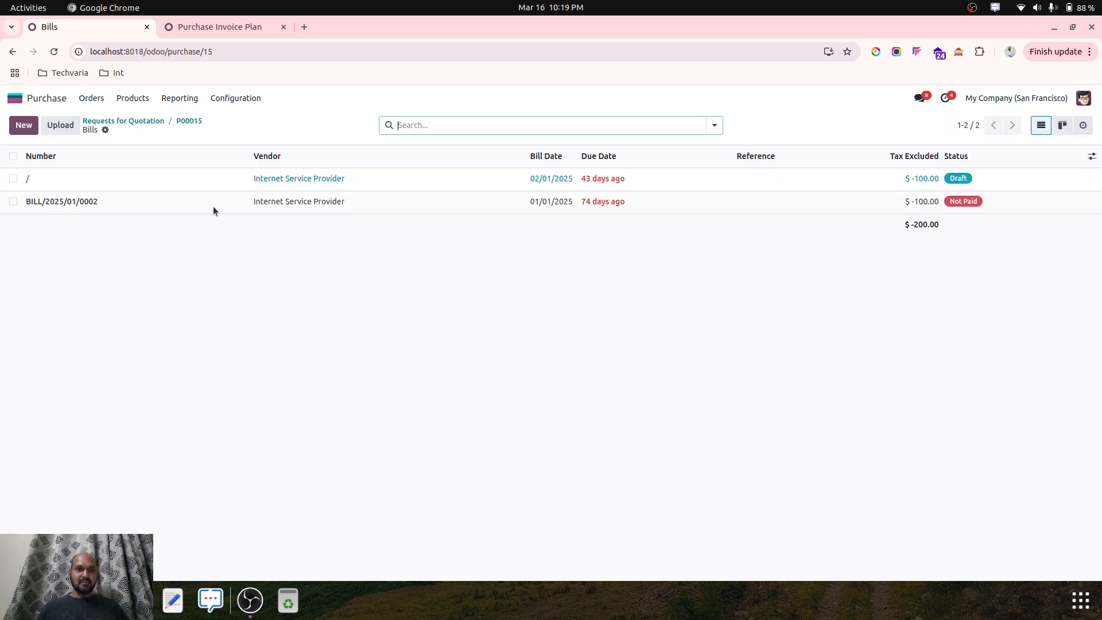
pyautogui.click(237, 179)
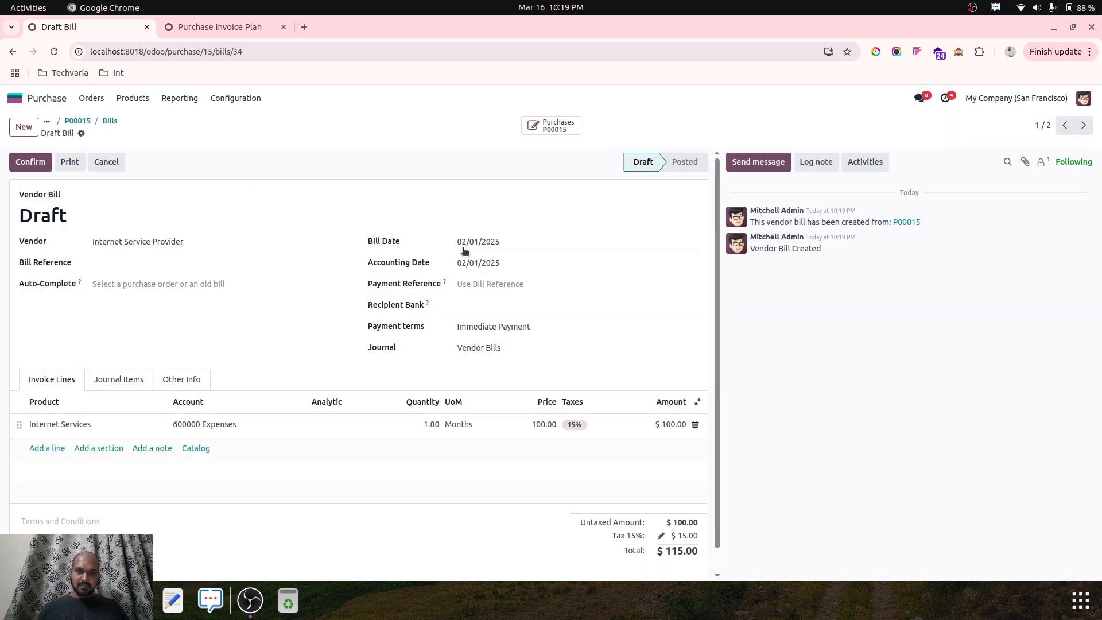
pyautogui.click(30, 161)
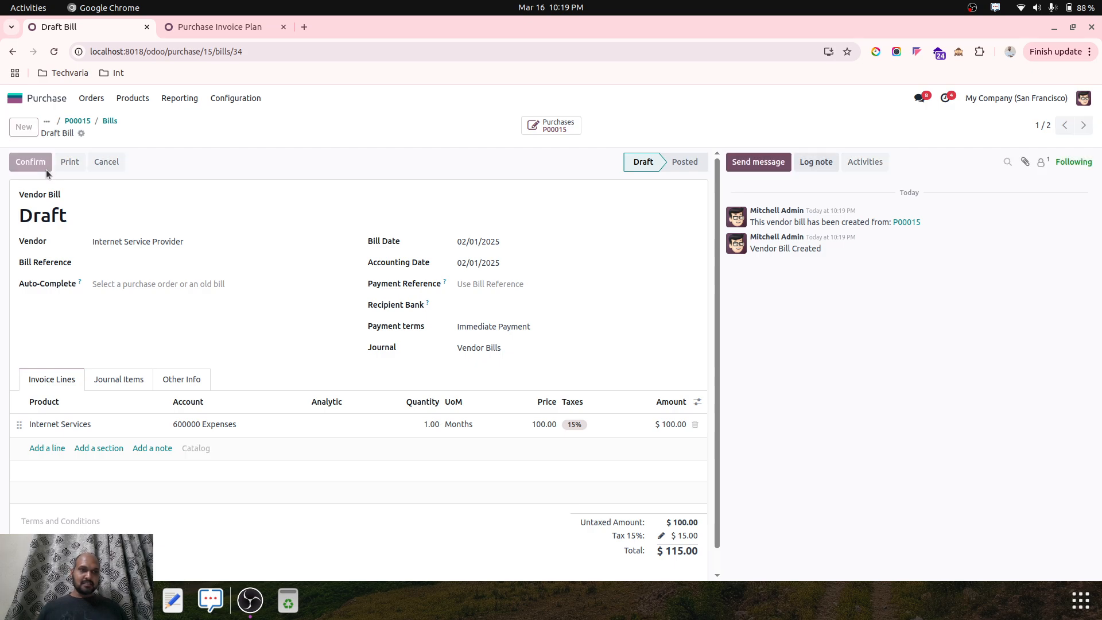
# - Return to the purchase order's invoice plan, and list all purchase invoice plans without the Quotations filter, expanding the order's installments
pyautogui.click(109, 125)
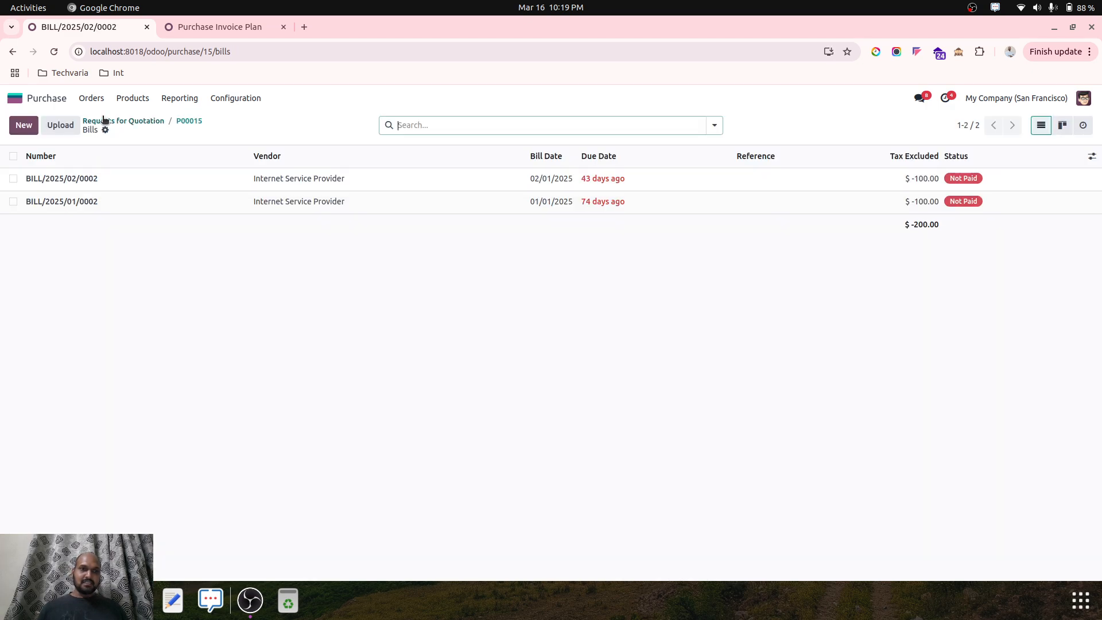
pyautogui.click(184, 123)
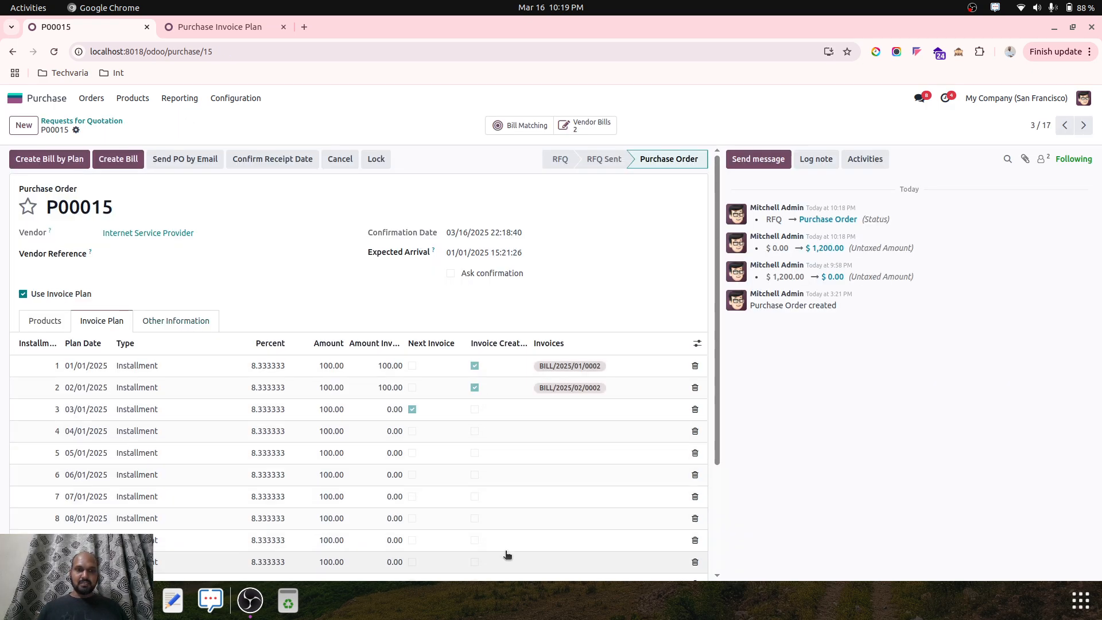
pyautogui.click(92, 98)
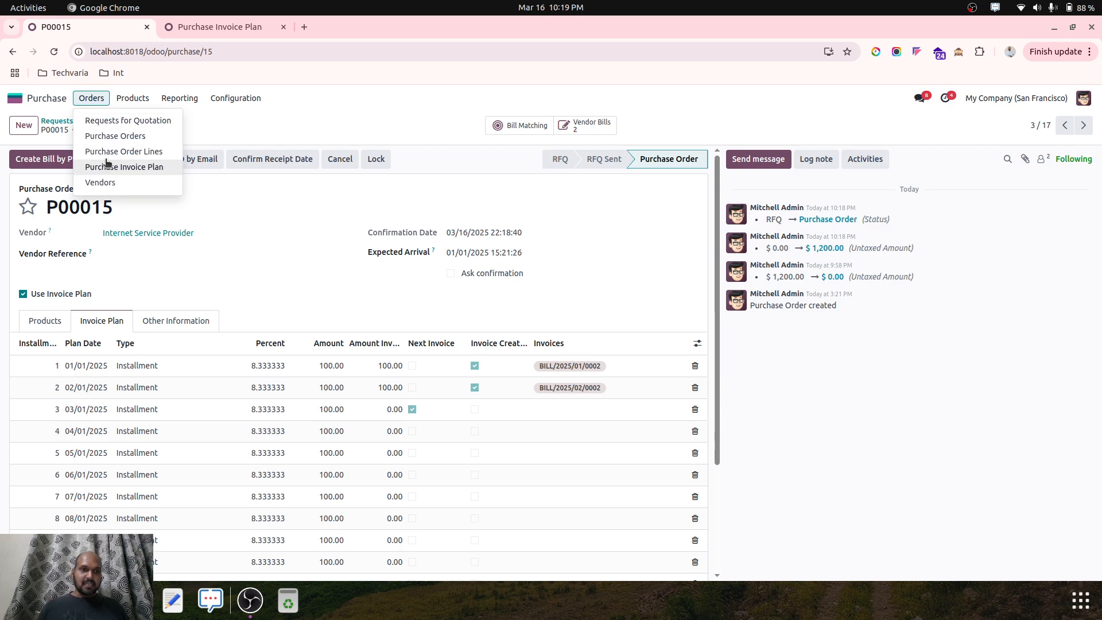
pyautogui.click(122, 151)
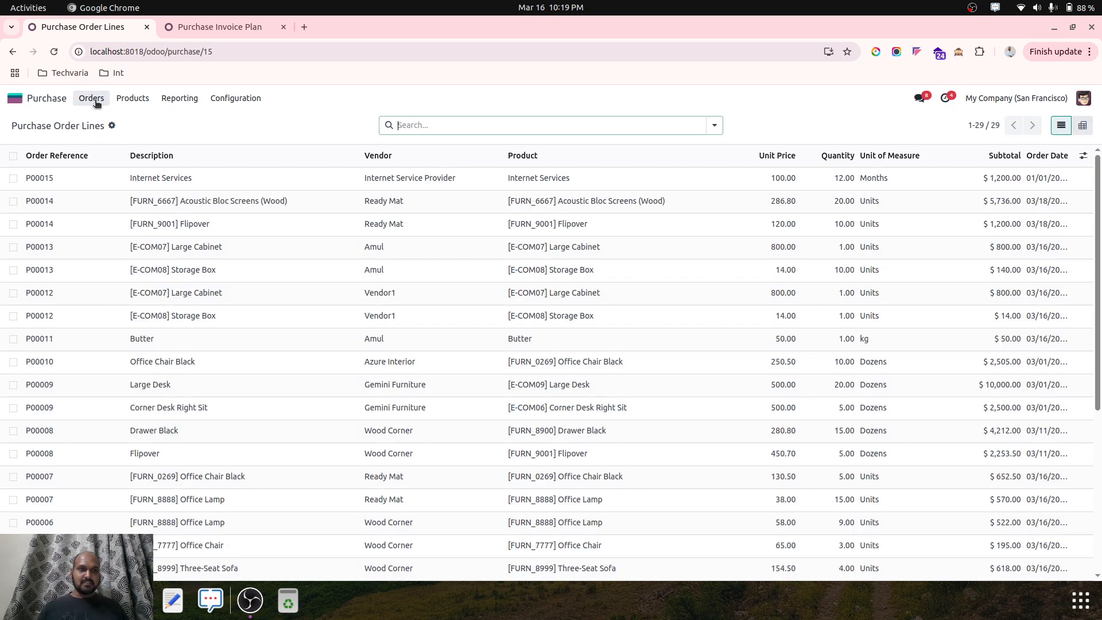
pyautogui.click(96, 100)
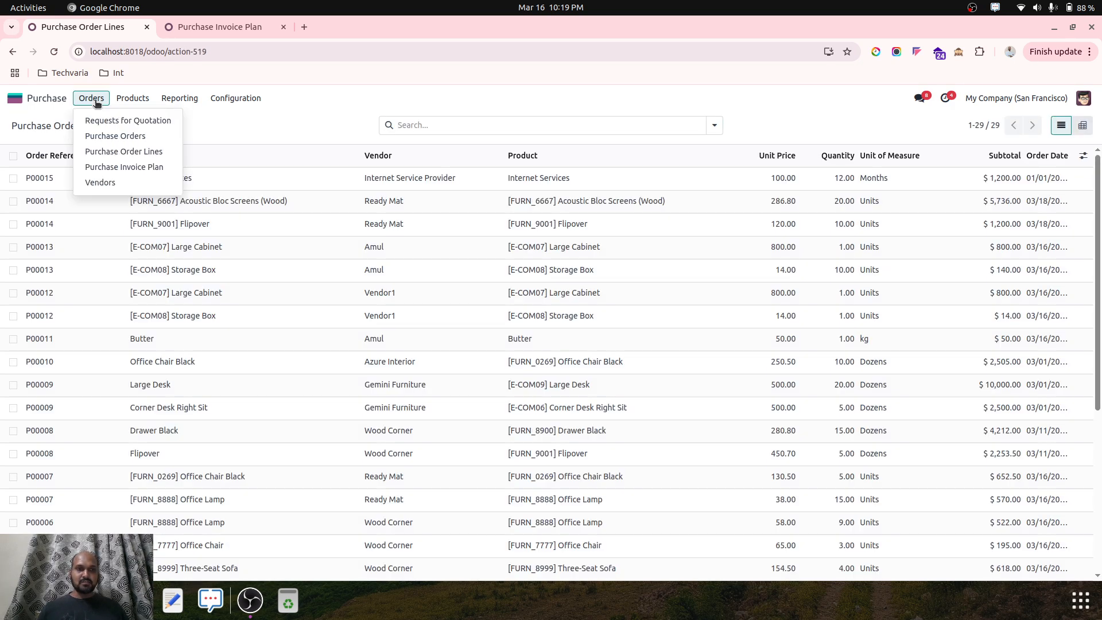
pyautogui.click(116, 167)
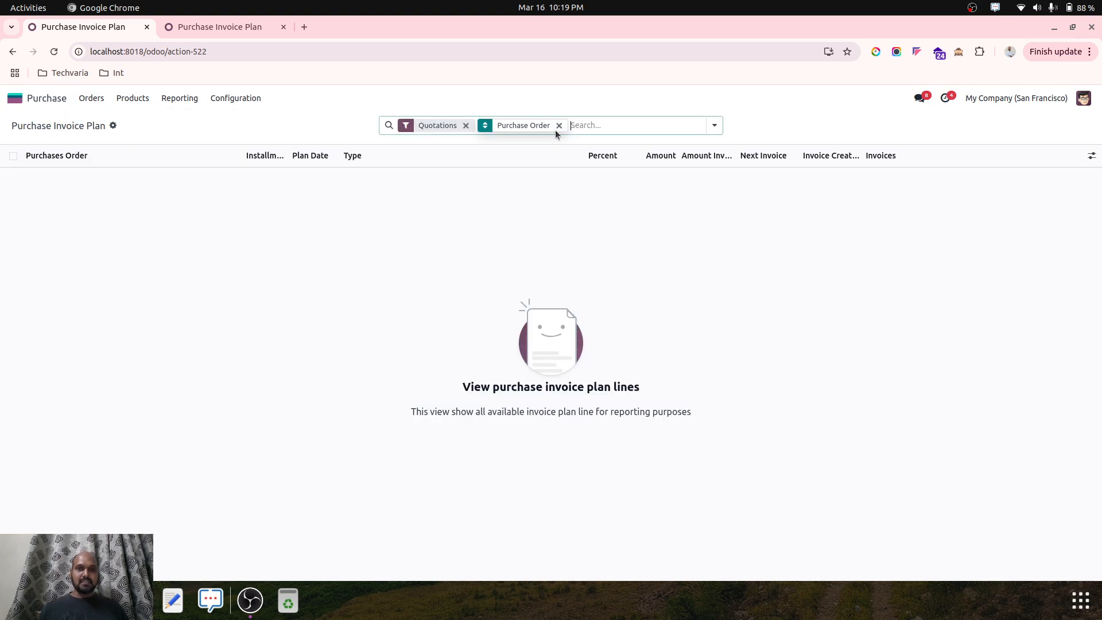
pyautogui.click(466, 125)
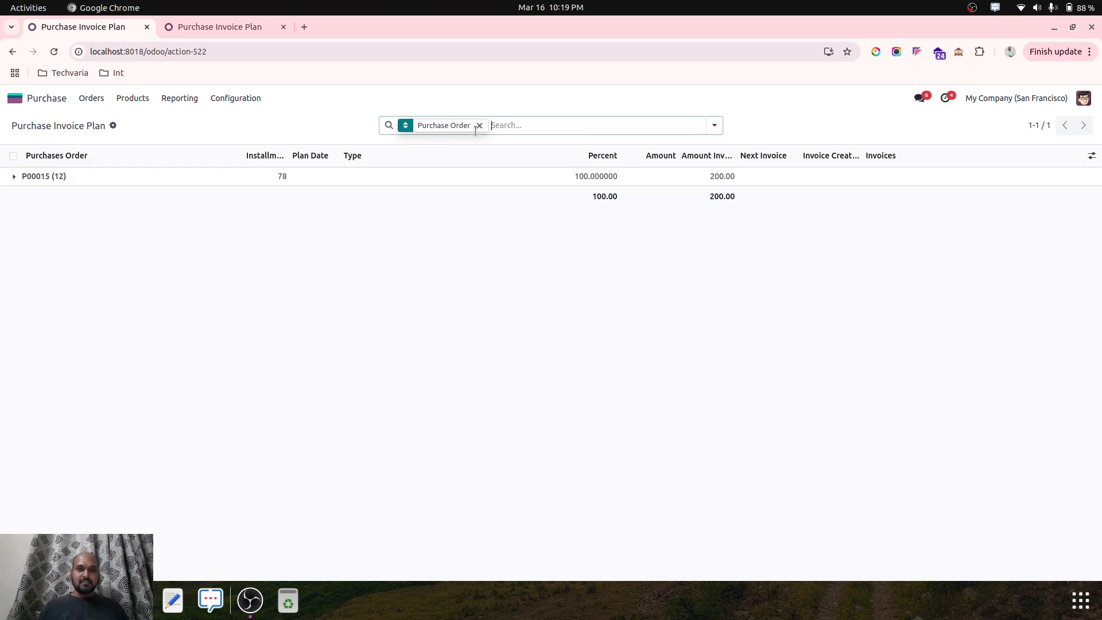
pyautogui.click(164, 178)
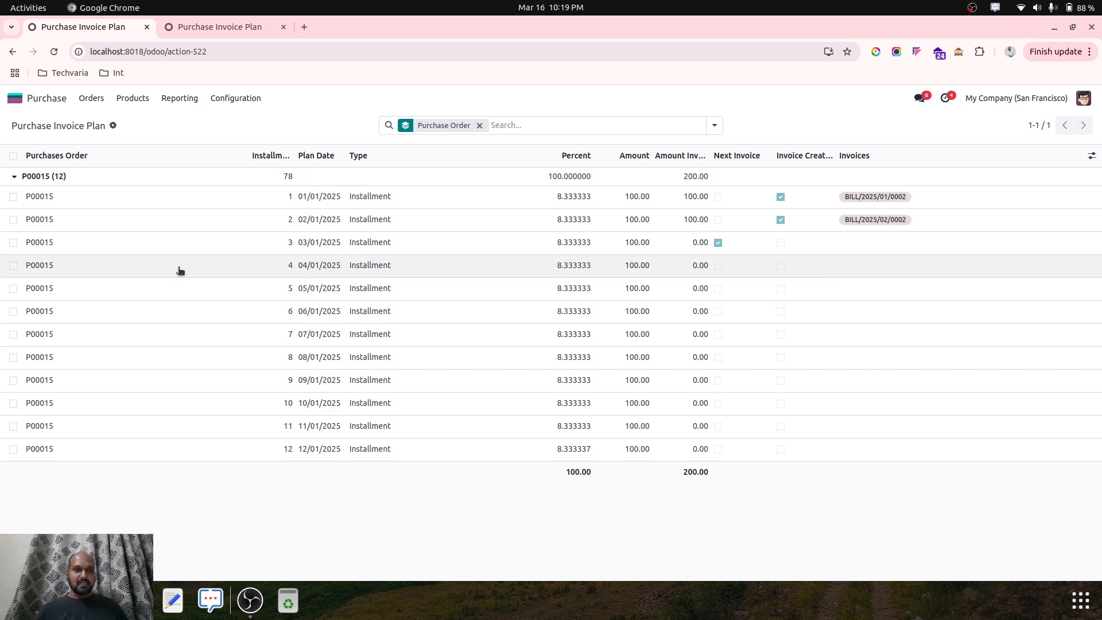
# - Select the 03/01/2025 installment to check which actions are available for it, and clear the selection
pyautogui.click(13, 243)
pyautogui.click(600, 126)
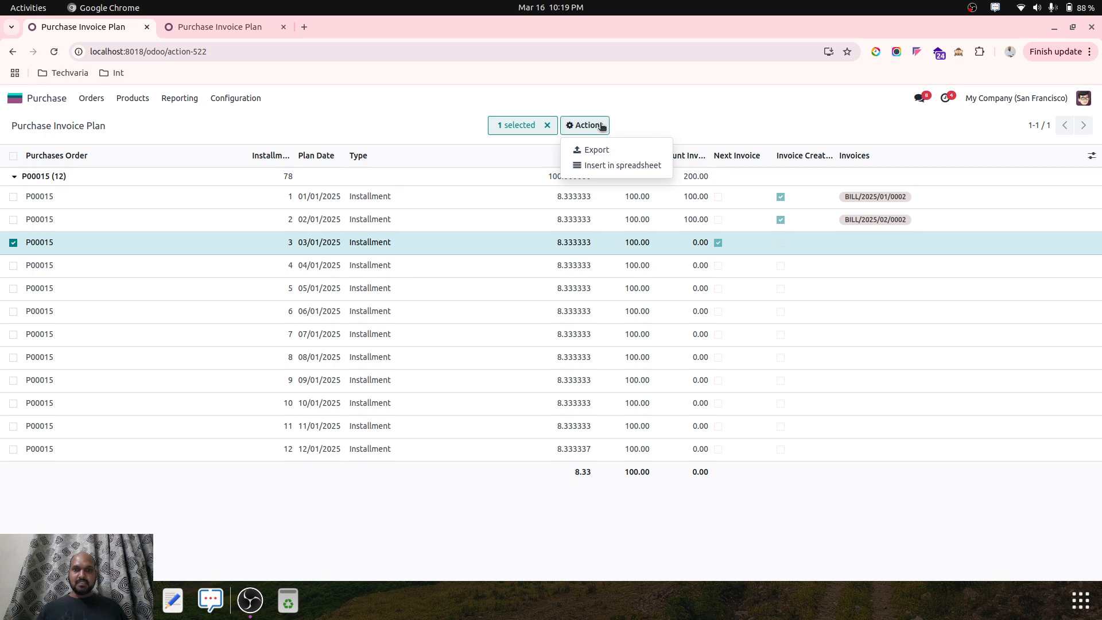
pyautogui.click(601, 126)
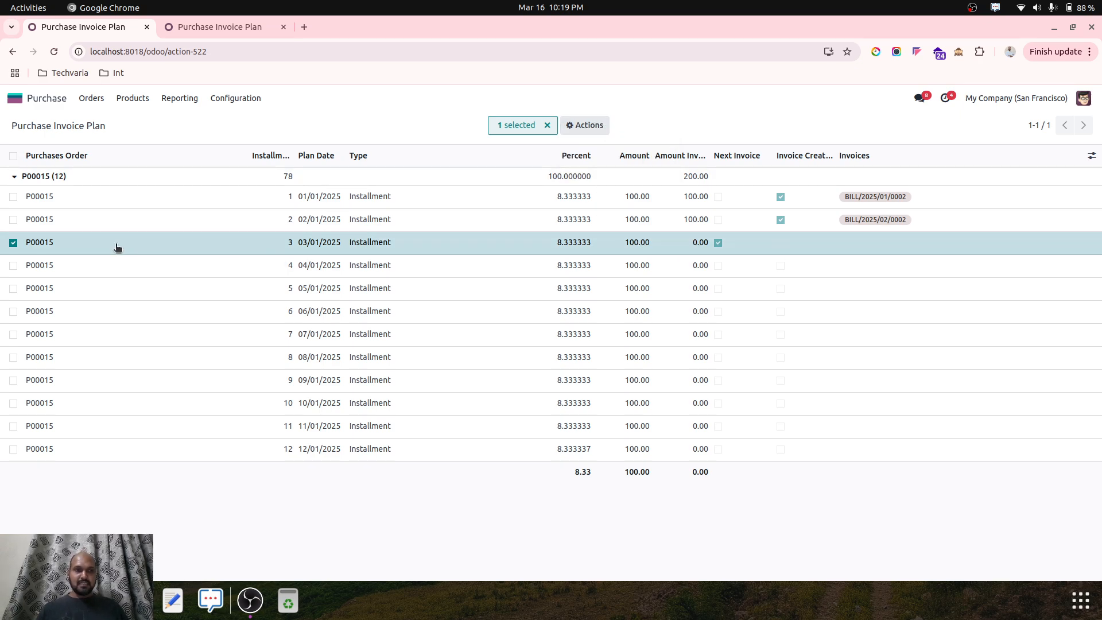
pyautogui.click(13, 243)
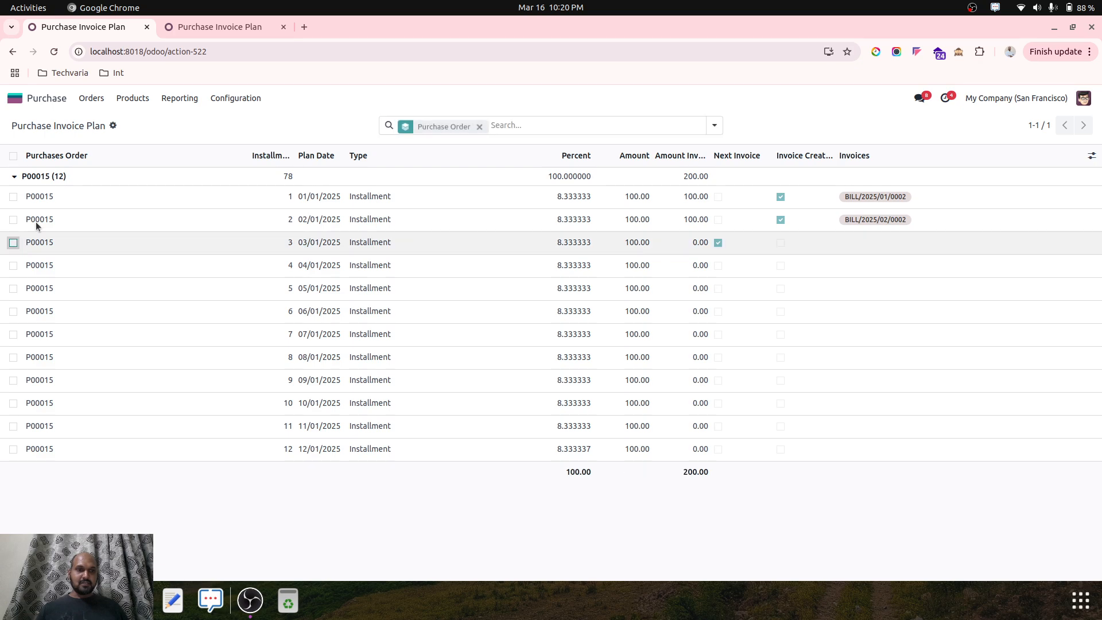
# - Open the Internet Service Provider order from the purchase orders list and widen the product line's To Invoice Quantity column
pyautogui.click(92, 98)
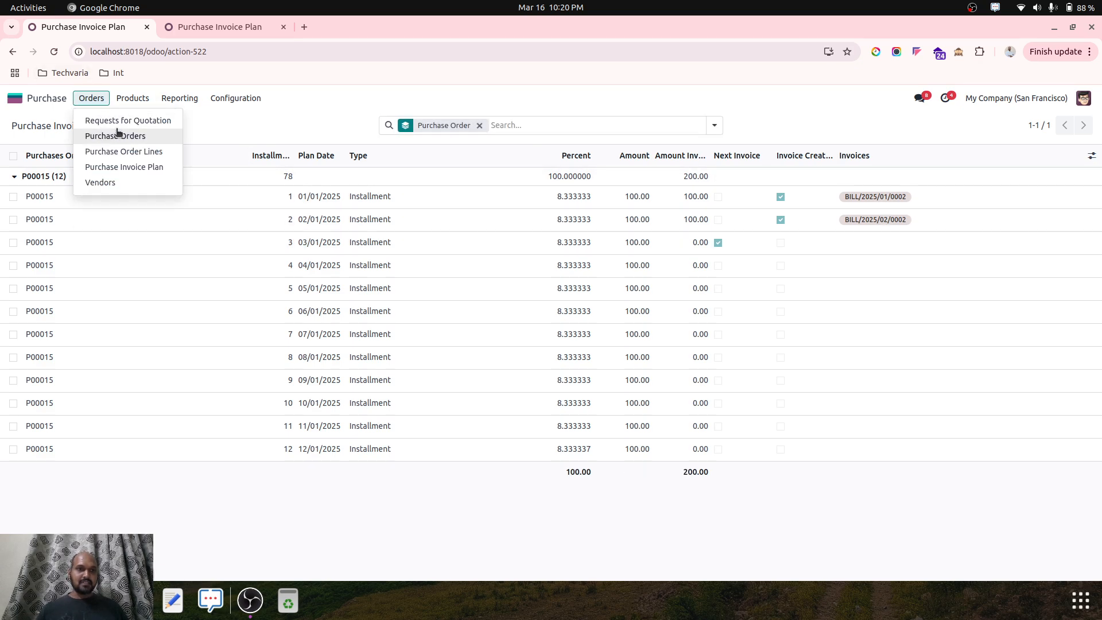
pyautogui.click(132, 136)
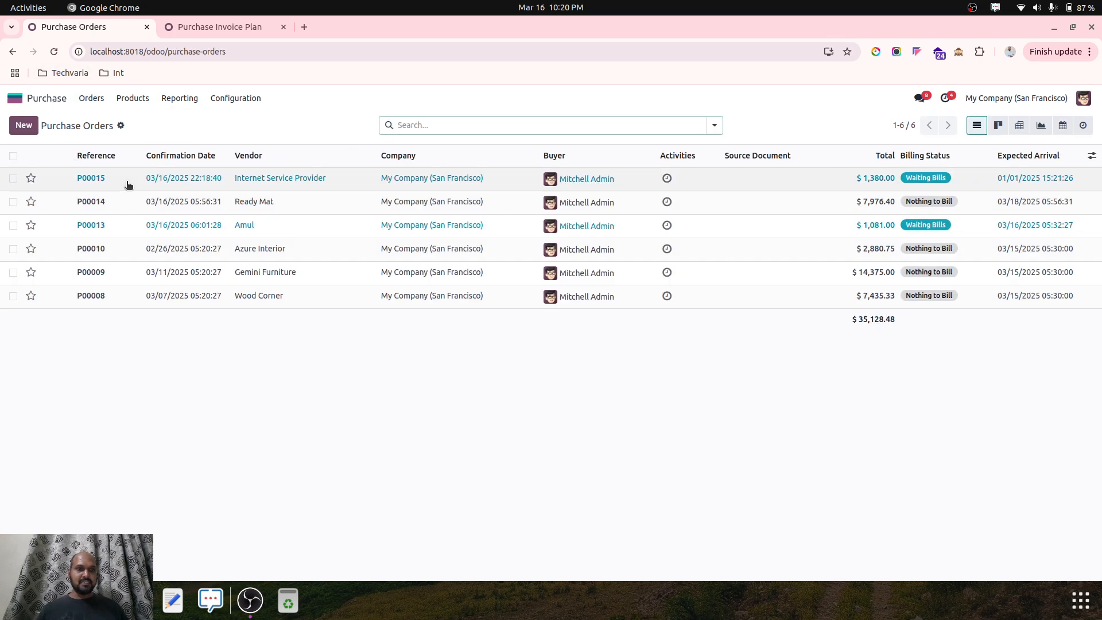
pyautogui.click(128, 184)
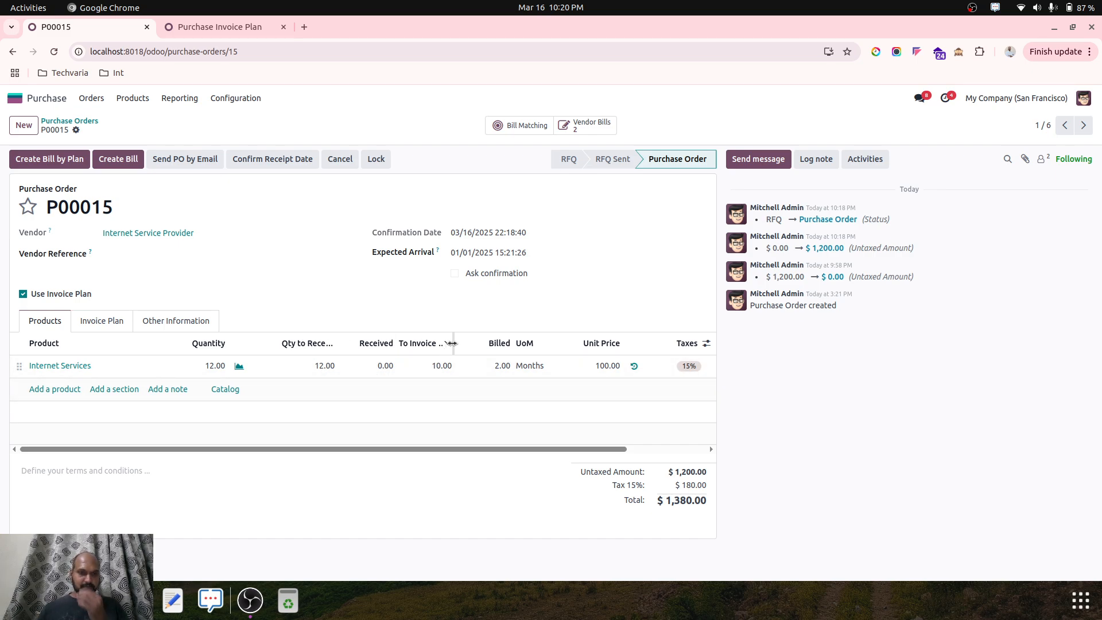
pyautogui.moveTo(453, 345); pyautogui.dragTo(472, 346)
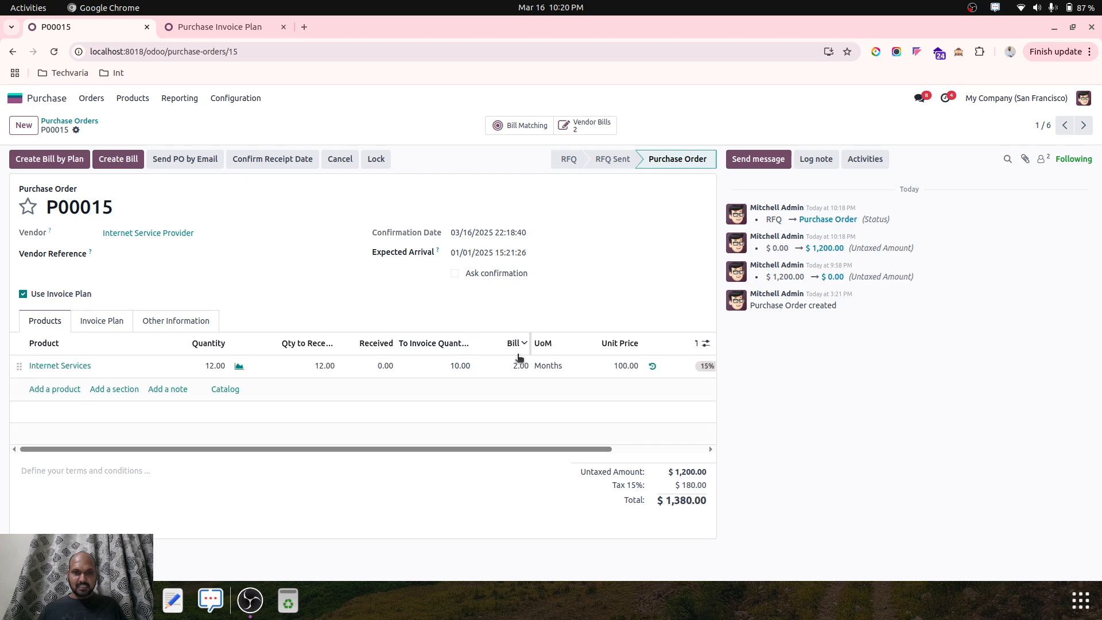
# - Set the received quantity of the Internet Services line to 5 and save the order
pyautogui.click(379, 367)
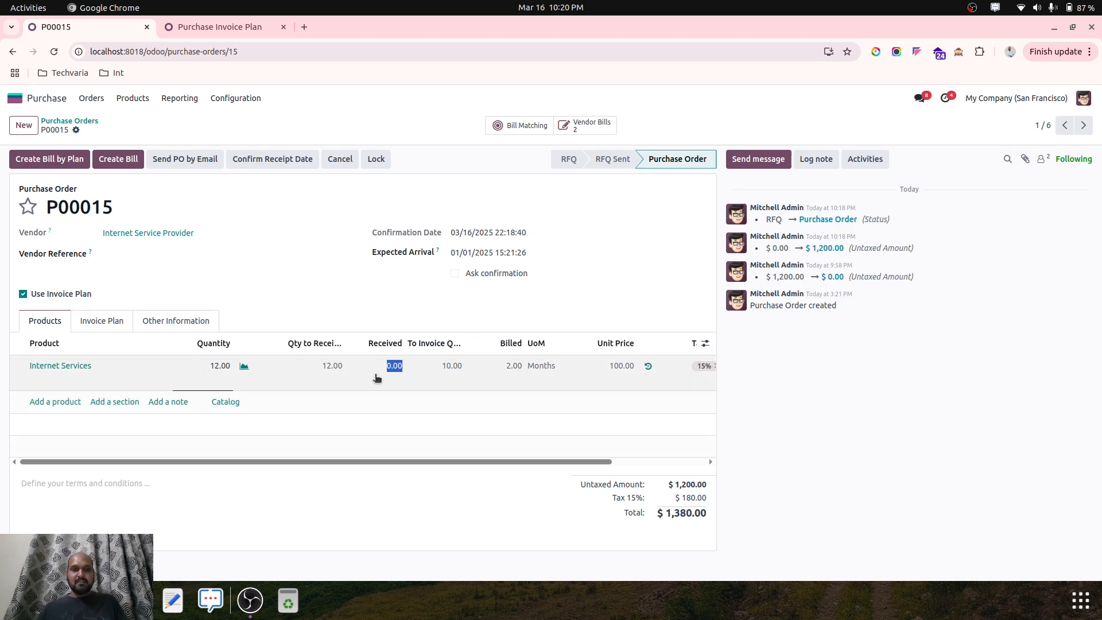
pyautogui.write('5')
pyautogui.click(385, 305)
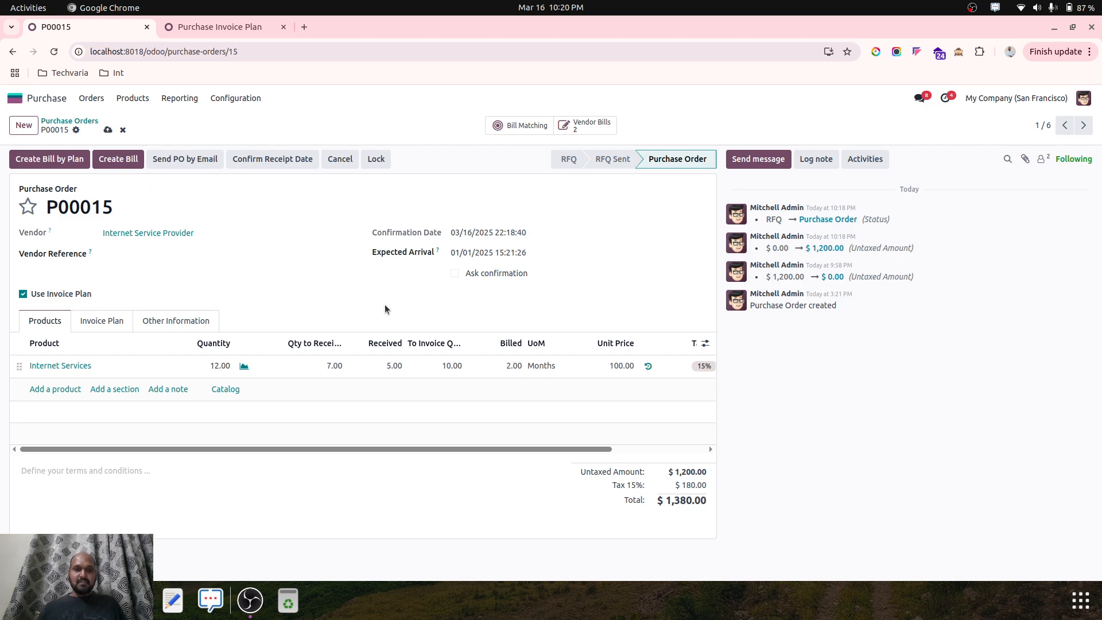
pyautogui.click(108, 130)
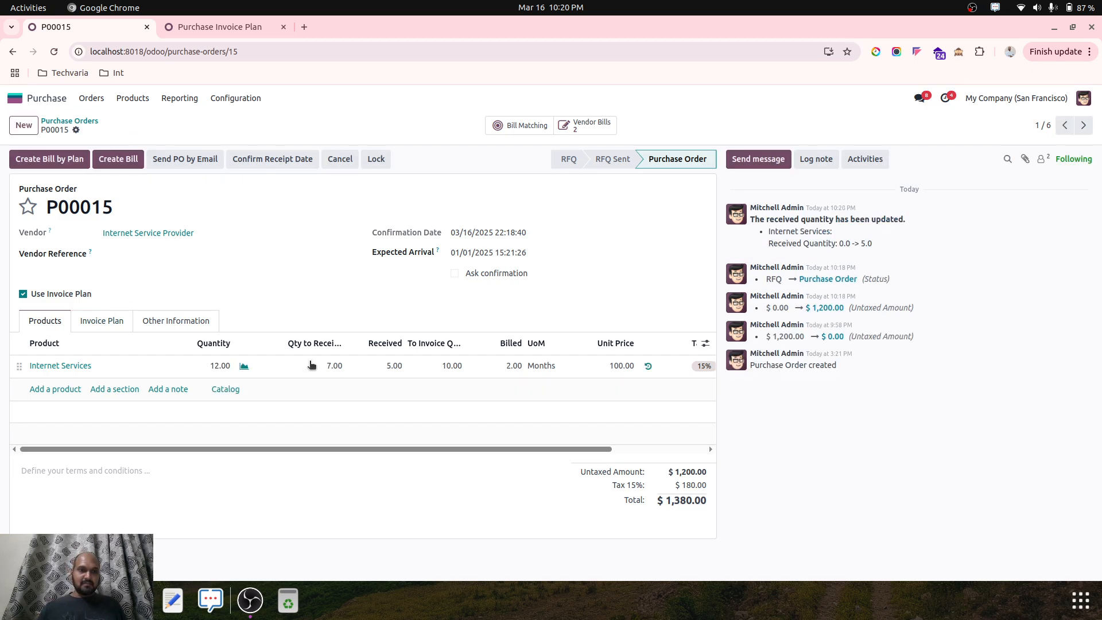
# - Set the received quantity of the Internet Services line to 3, save the order and show its invoice plan
pyautogui.click(388, 368)
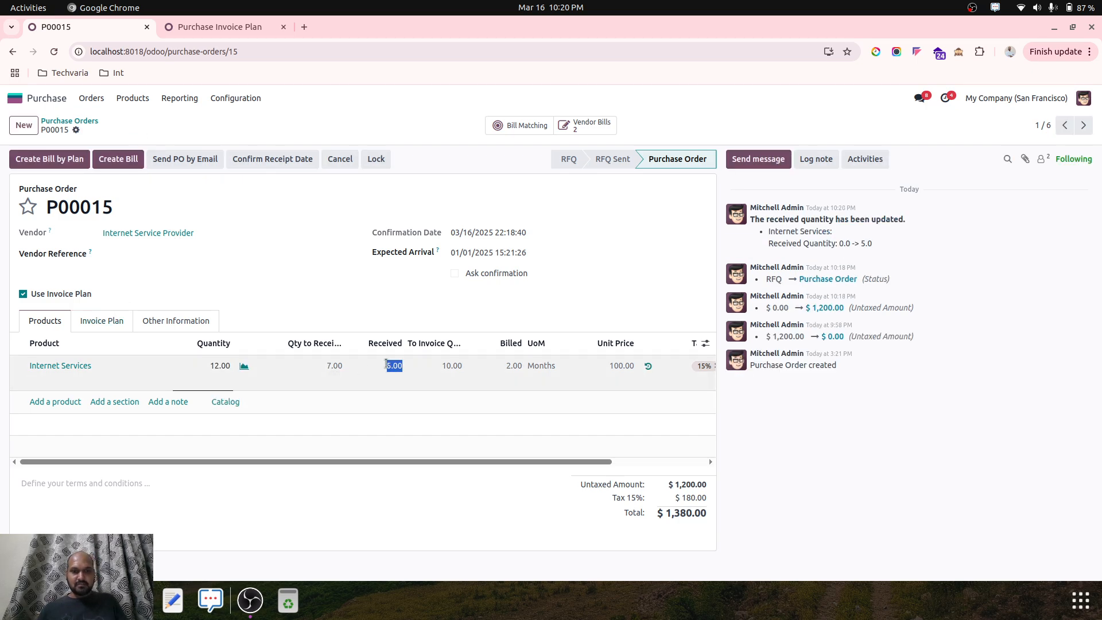
pyautogui.write('3')
pyautogui.hotkey('shift', 'Tab')
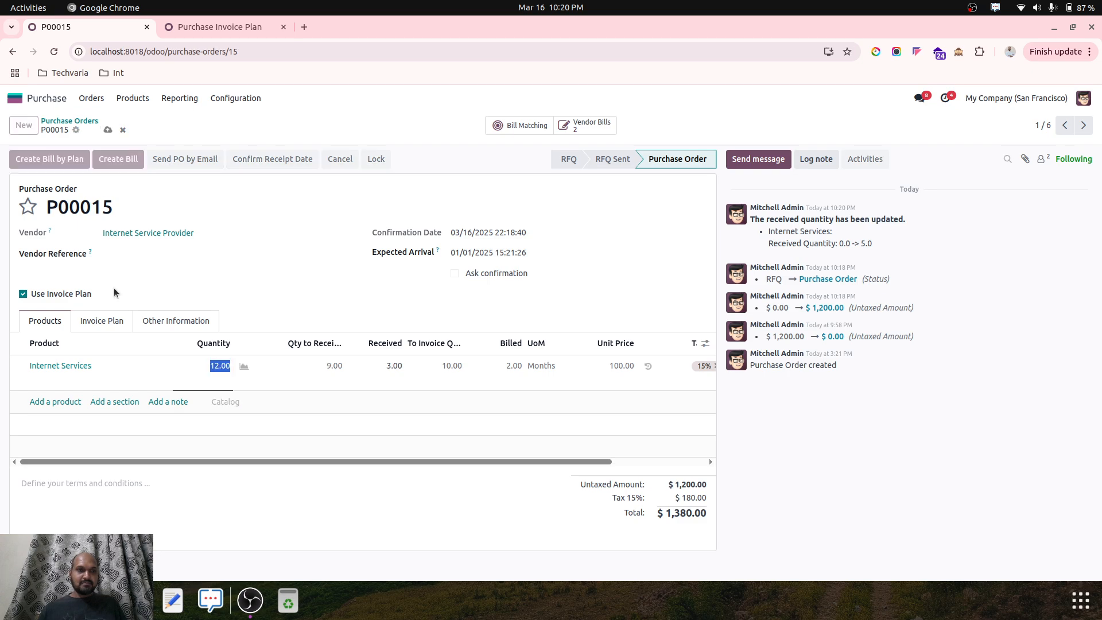
pyautogui.click(112, 320)
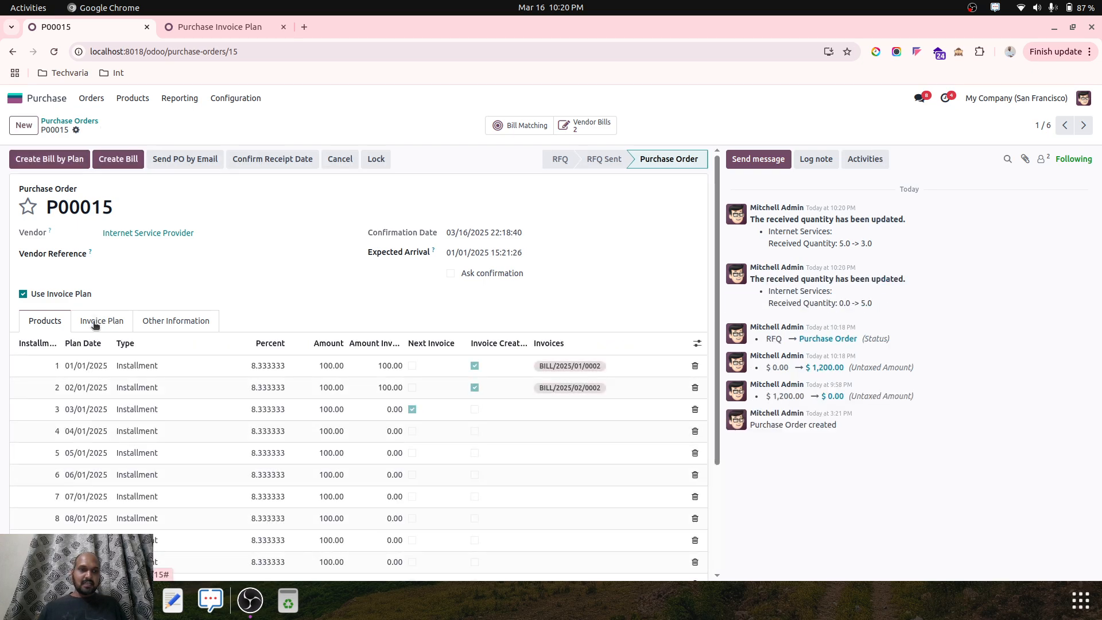
# - Create all remaining bills by plan and check the invoices linked to the order's installments
pyautogui.click(64, 159)
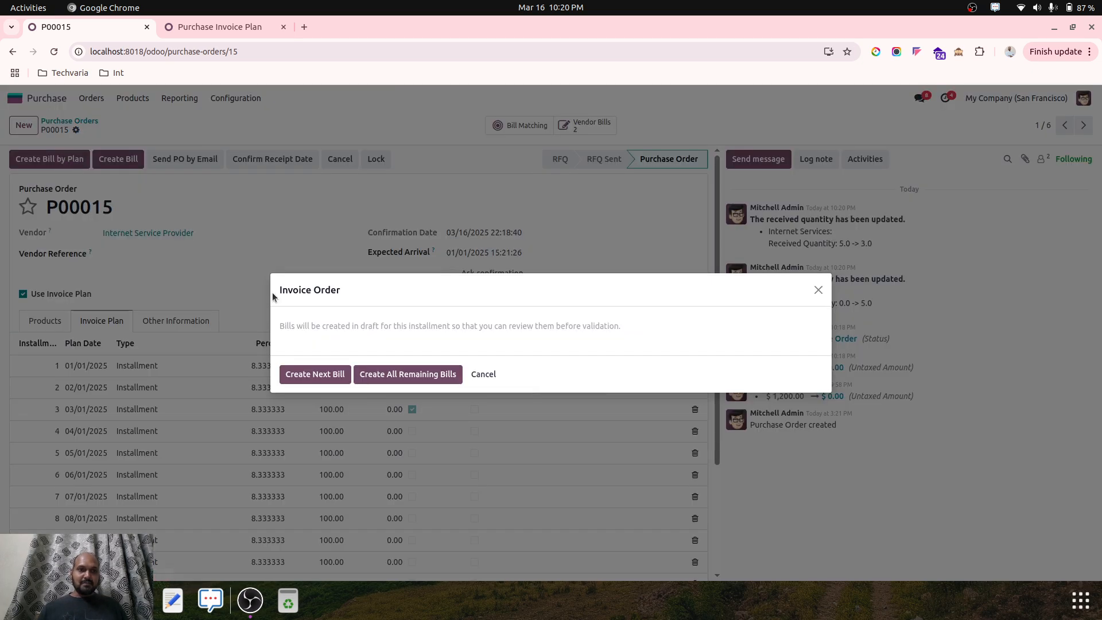
pyautogui.click(404, 375)
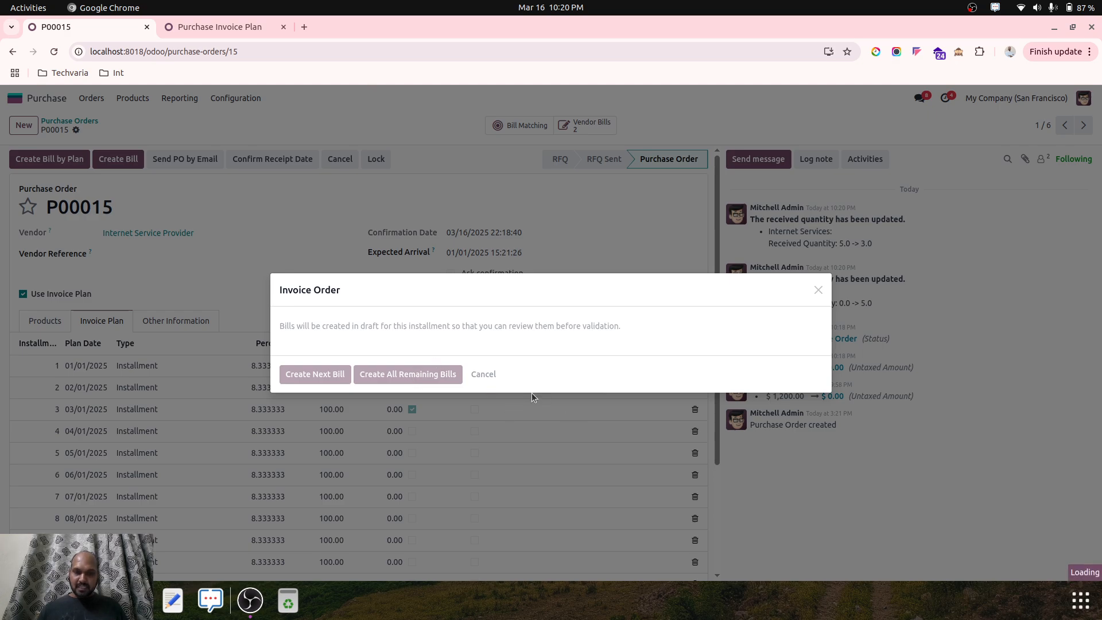
pyautogui.scroll(-3, 572, 438)
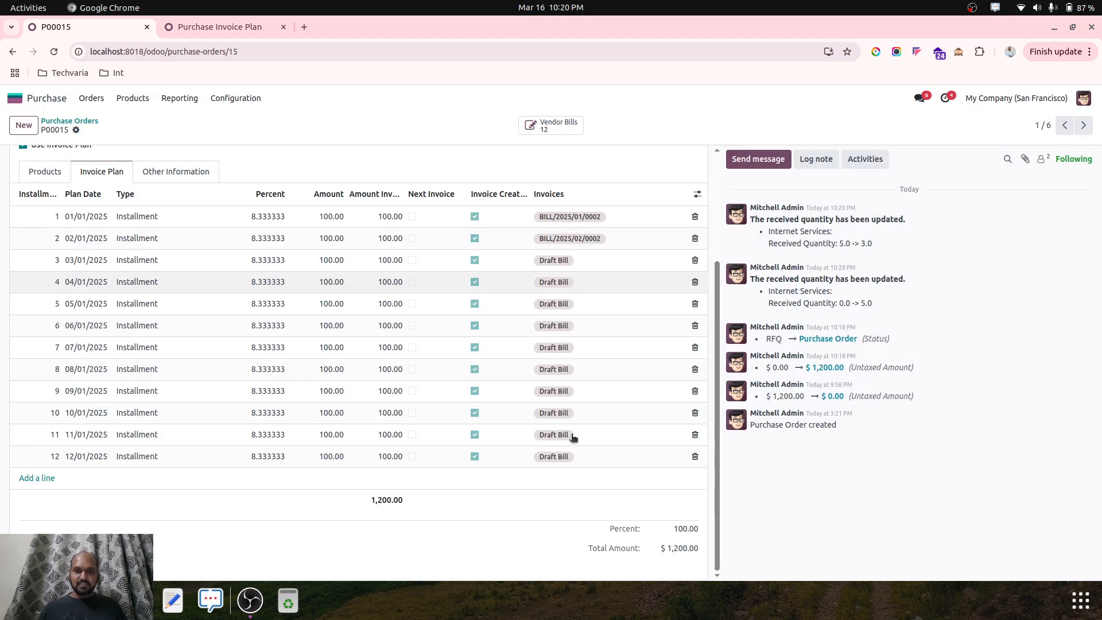
pyautogui.scroll(3, 566, 438)
# - Open the order's vendor bills and confirm the ten drafts dated 03/01/2025 to 12/01/2025, leaving immediate confirmation of future-dated invoices off
pyautogui.click(529, 125)
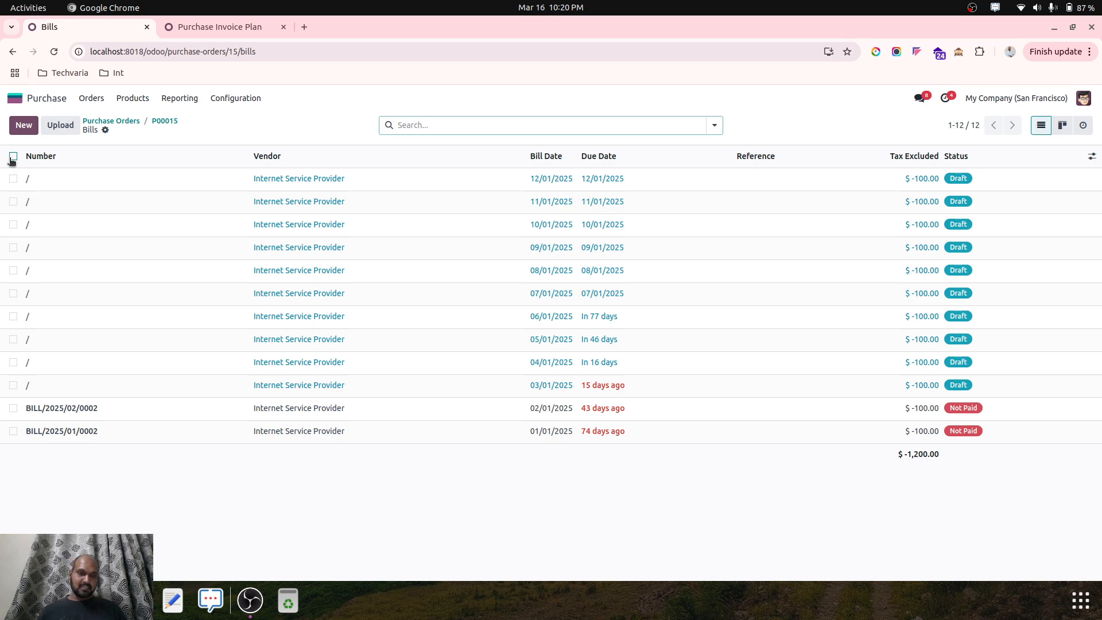
pyautogui.click(13, 179)
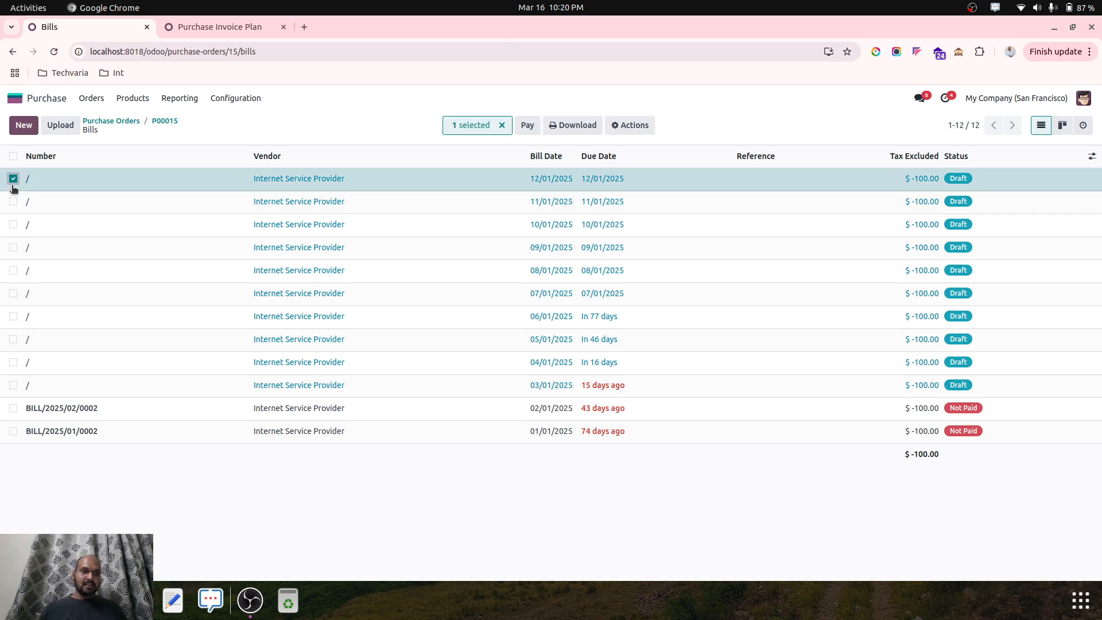
pyautogui.click(14, 202)
pyautogui.click(13, 224)
pyautogui.click(13, 247)
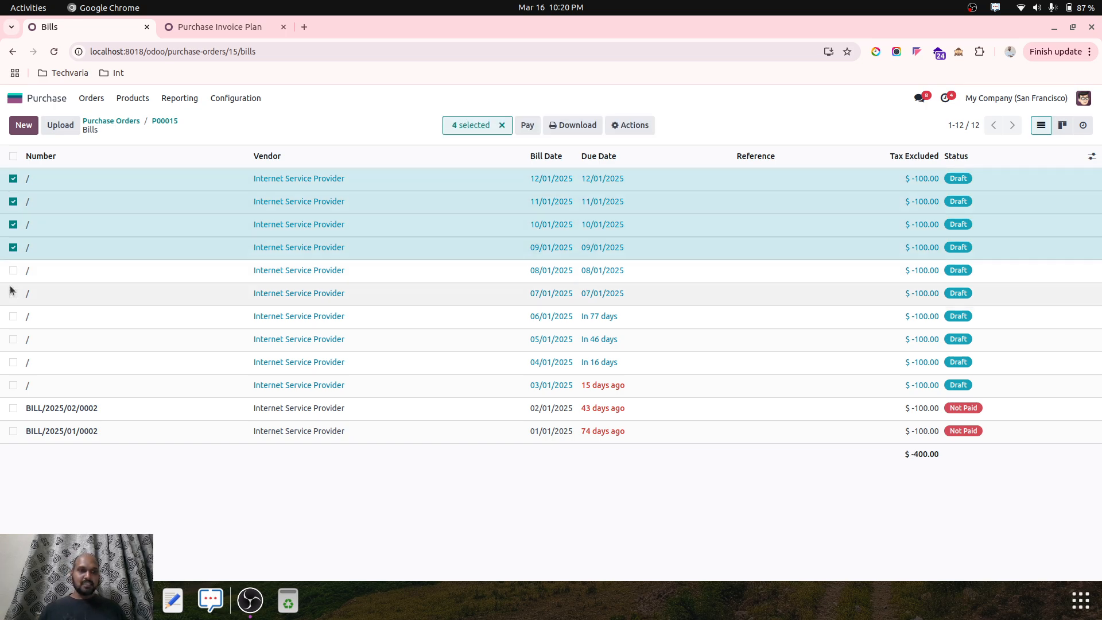
pyautogui.click(13, 270)
pyautogui.click(13, 293)
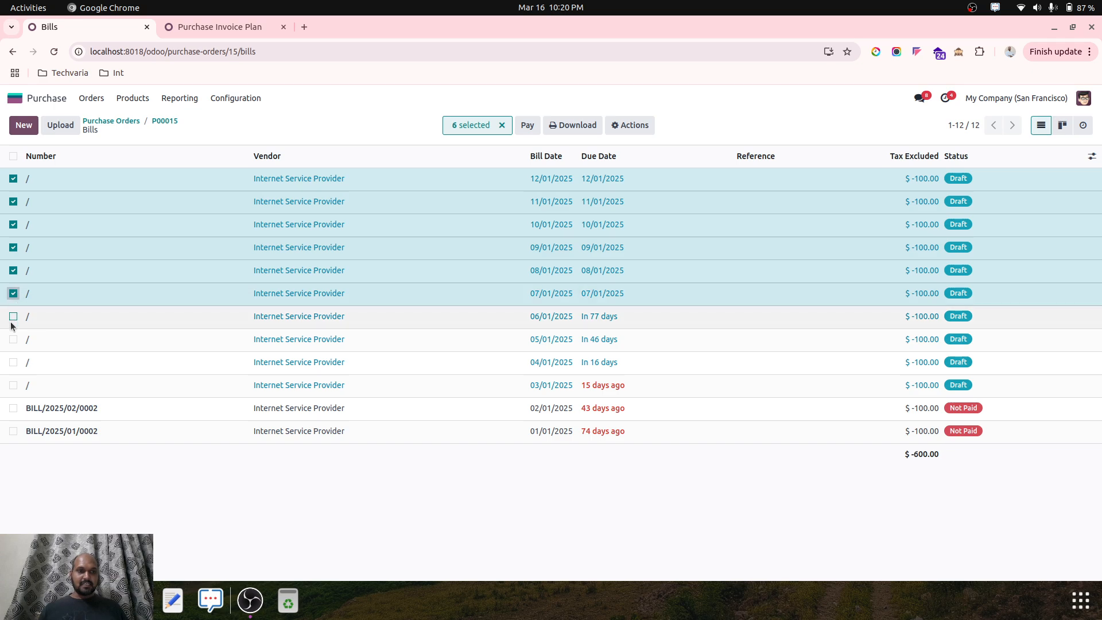
pyautogui.click(13, 316)
pyautogui.click(13, 339)
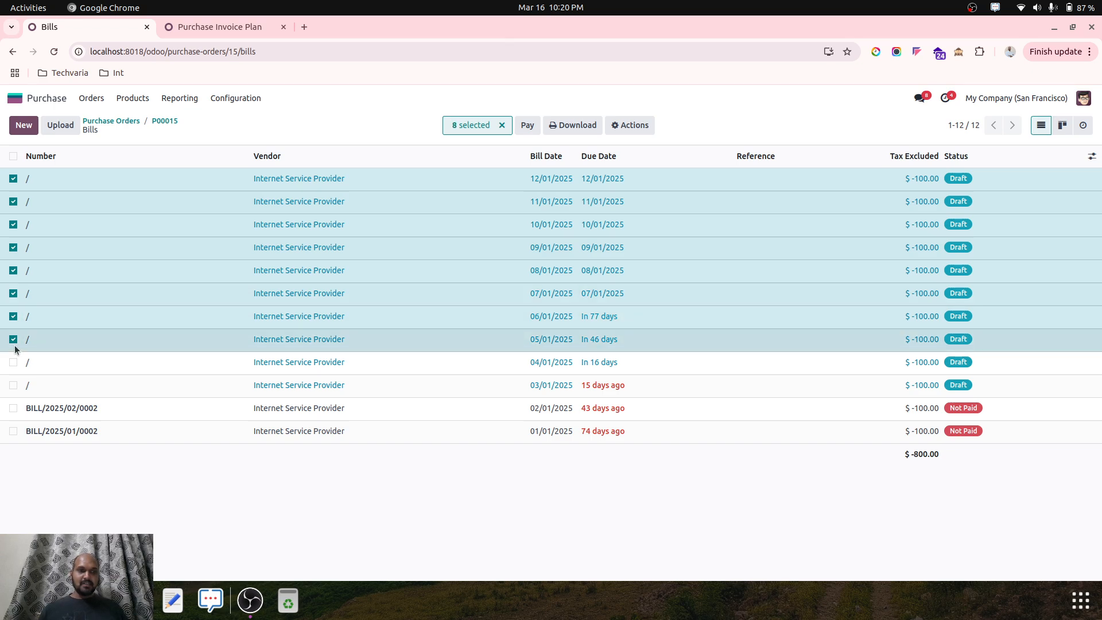
pyautogui.click(13, 362)
pyautogui.click(14, 385)
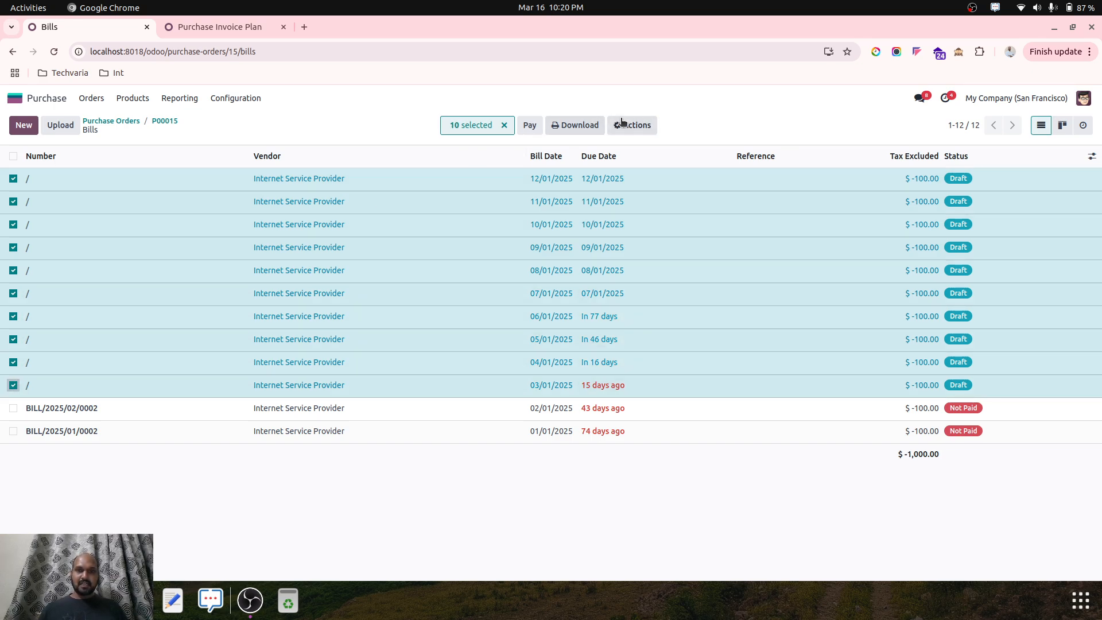
pyautogui.click(632, 125)
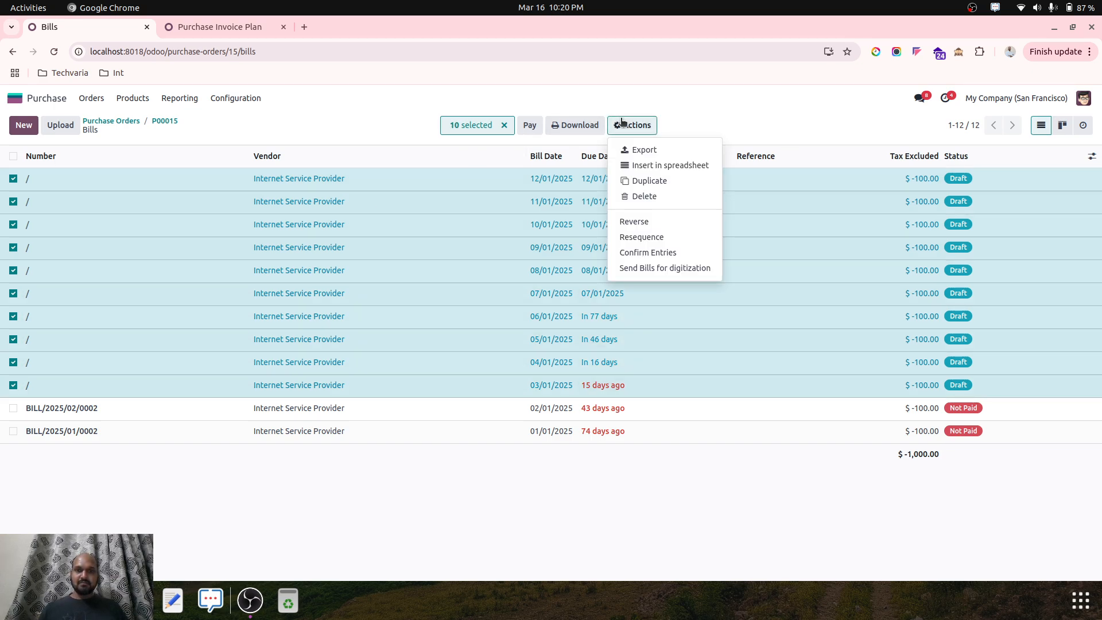
pyautogui.click(661, 253)
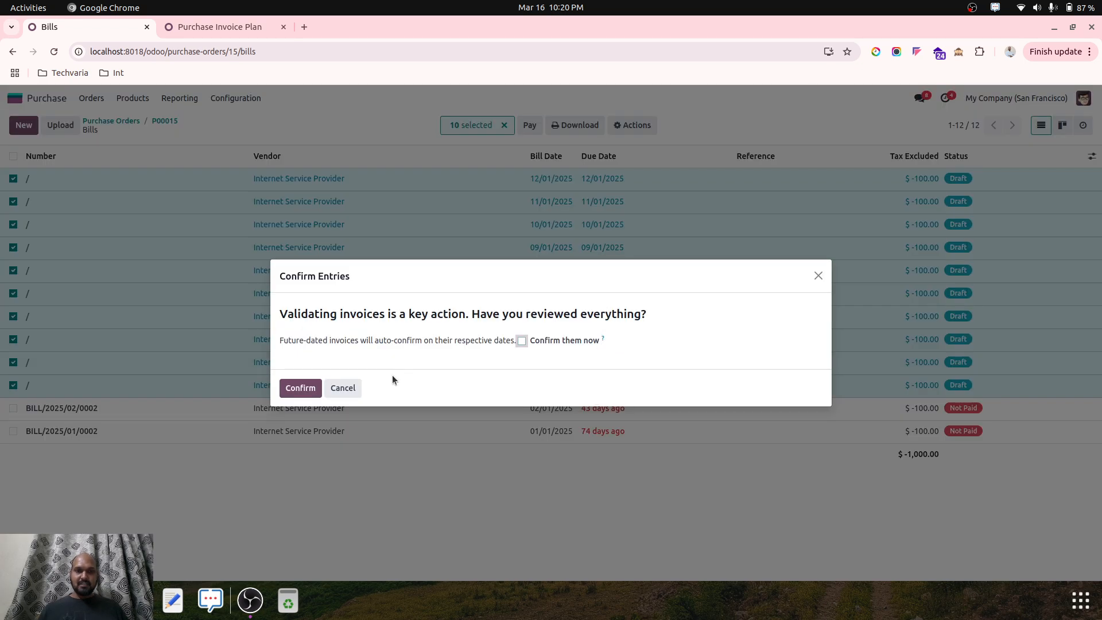
pyautogui.click(320, 388)
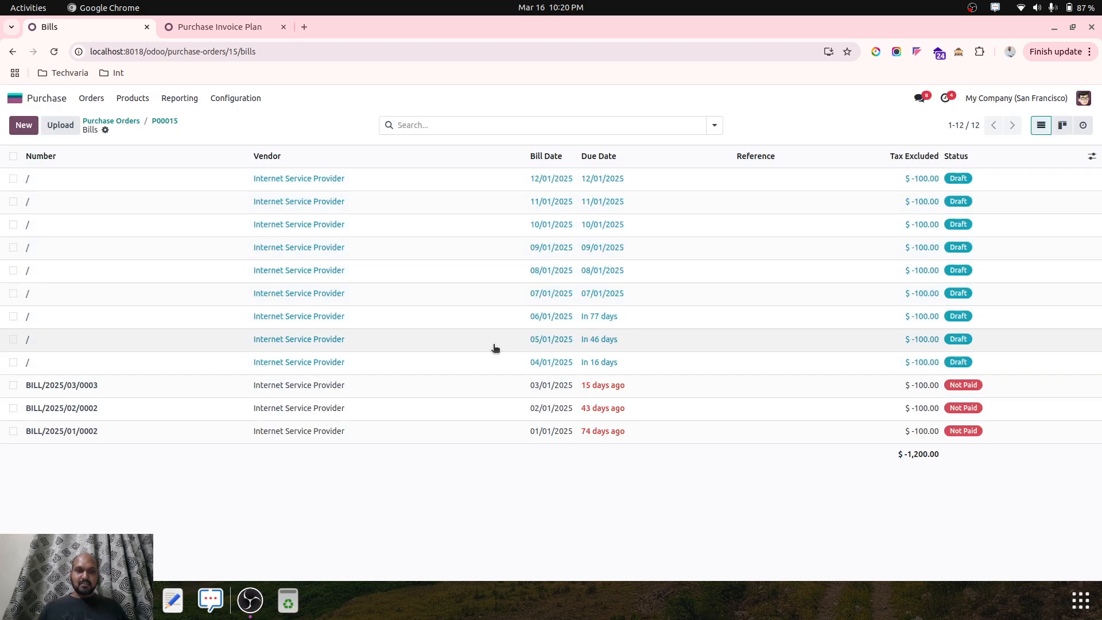
# - Confirm the three draft bills dated 04/01/2025, 05/01/2025 and 06/01/2025, posting the future-dated invoices immediately
pyautogui.click(13, 362)
pyautogui.click(13, 340)
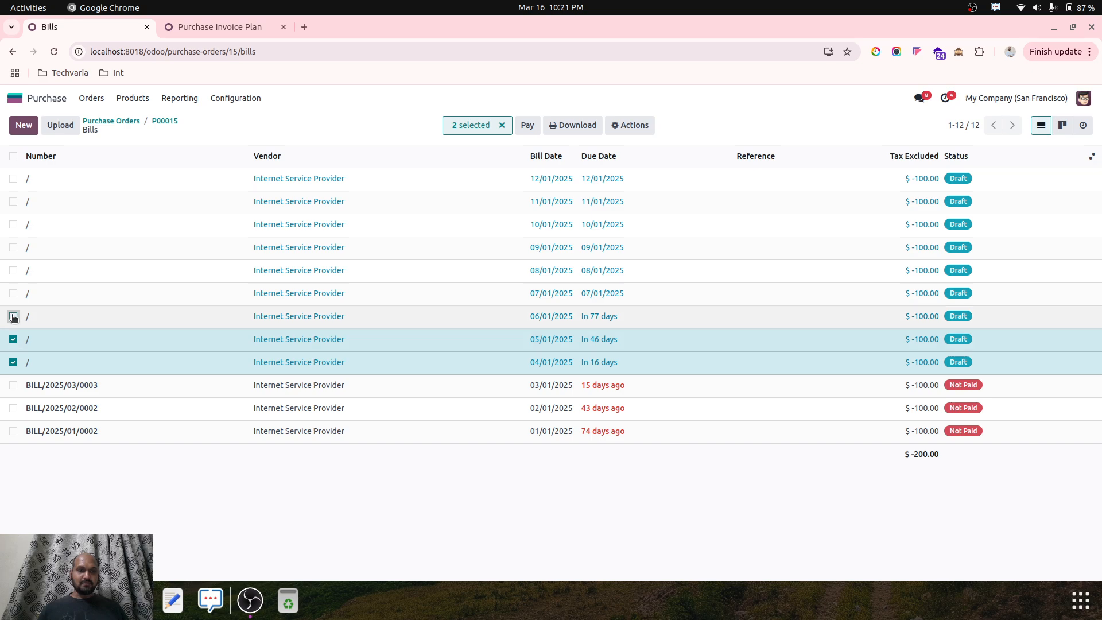
pyautogui.click(14, 316)
pyautogui.click(630, 125)
pyautogui.click(655, 253)
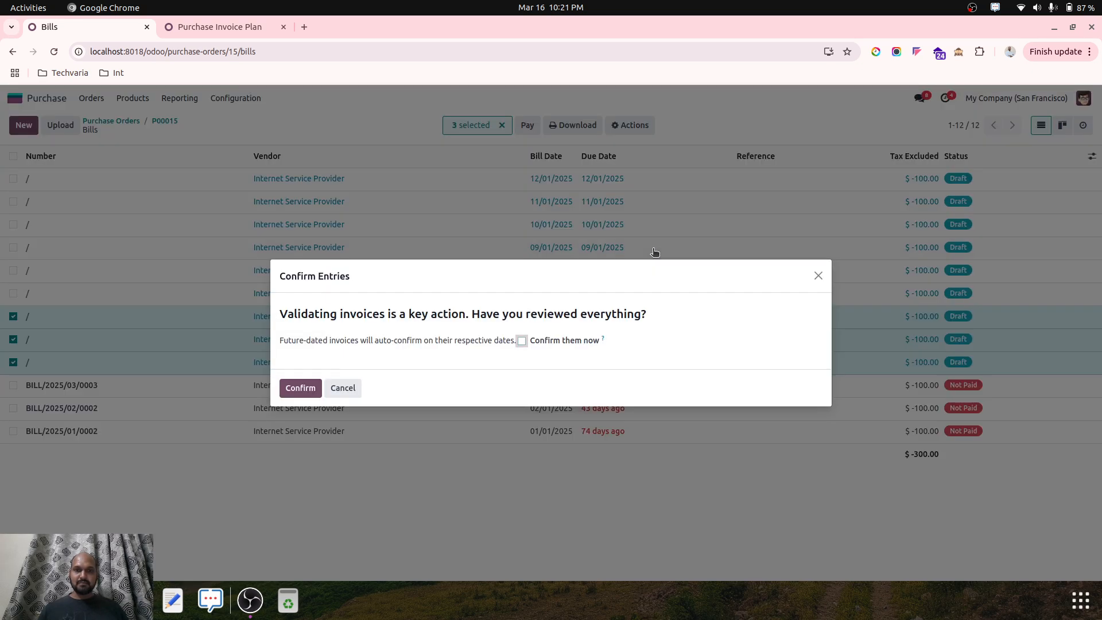
pyautogui.click(300, 389)
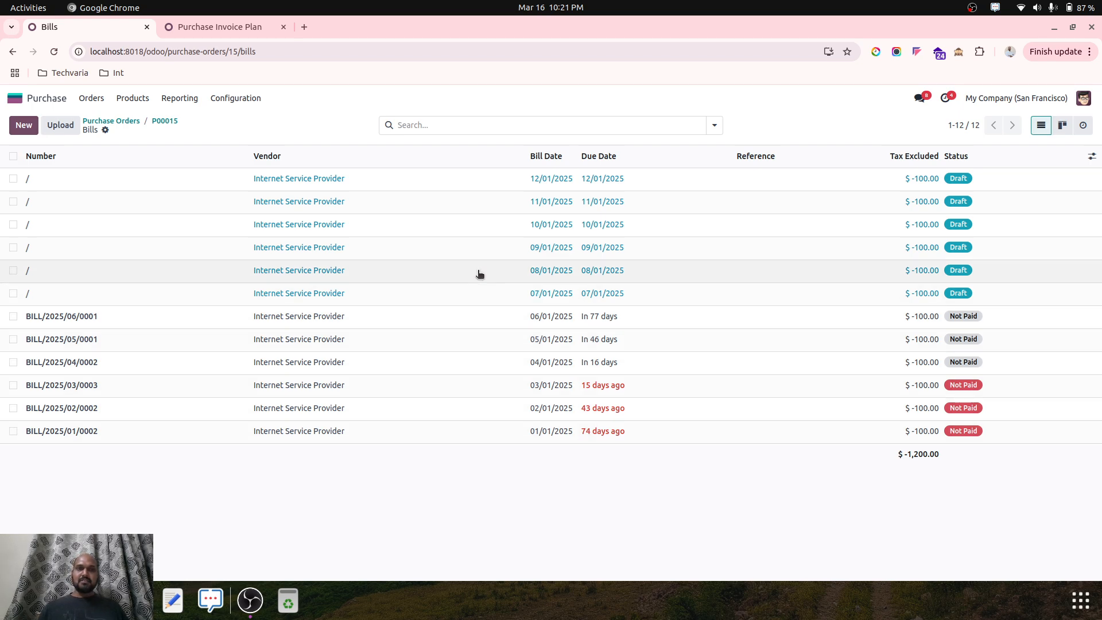
# - Switch to Accounting and examine the Aged Payable report with the Internet Service Provider bills expanded
pyautogui.click(15, 98)
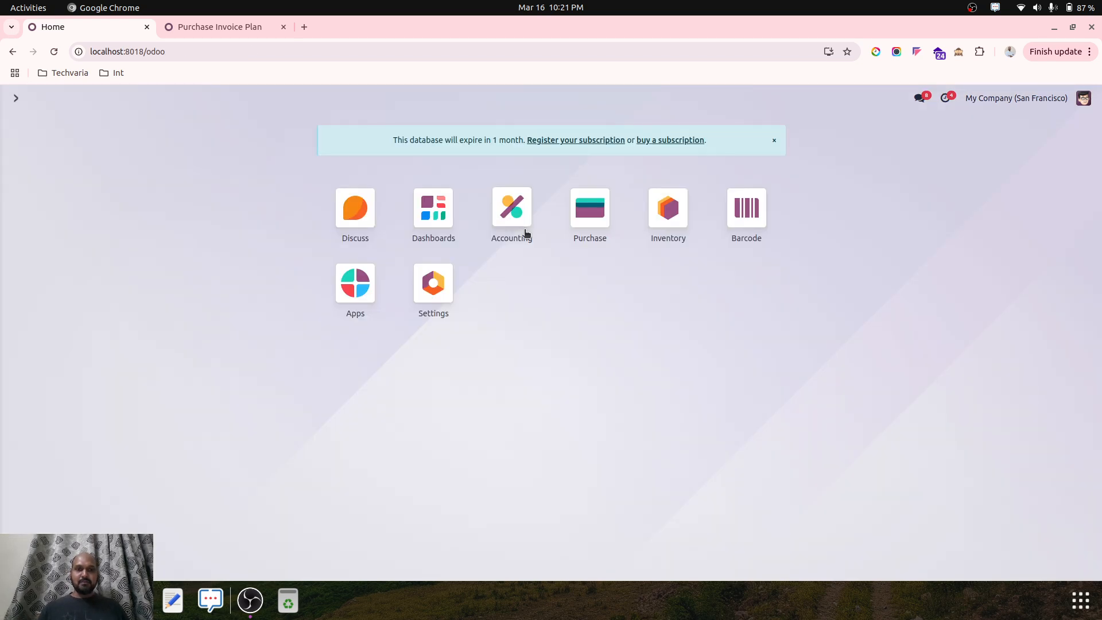
pyautogui.click(509, 221)
pyautogui.click(300, 100)
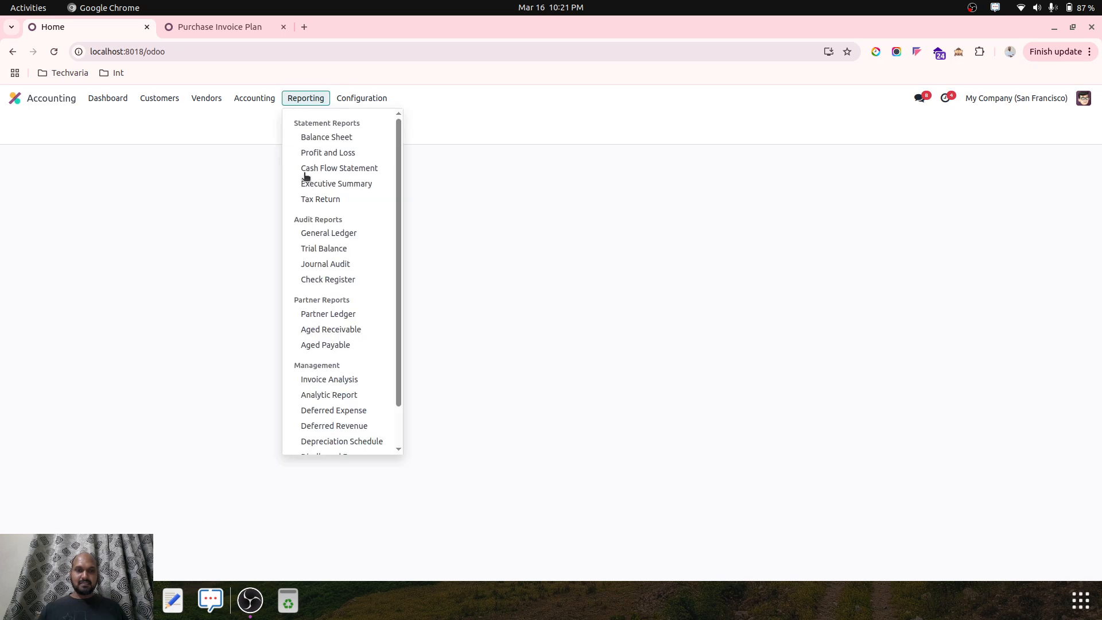
pyautogui.click(327, 347)
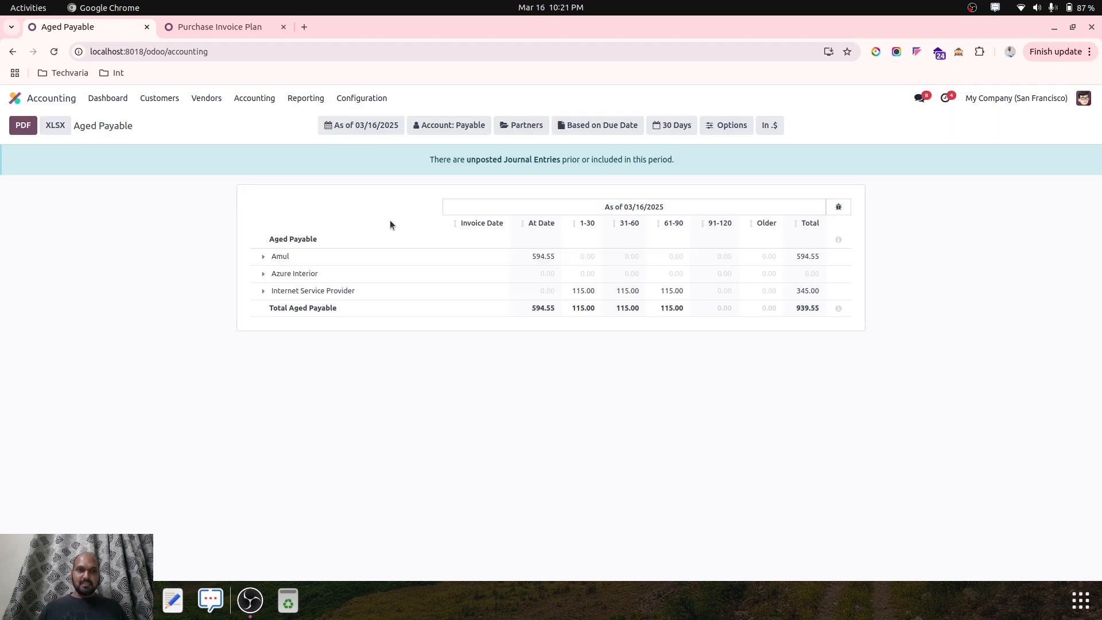
pyautogui.click(263, 292)
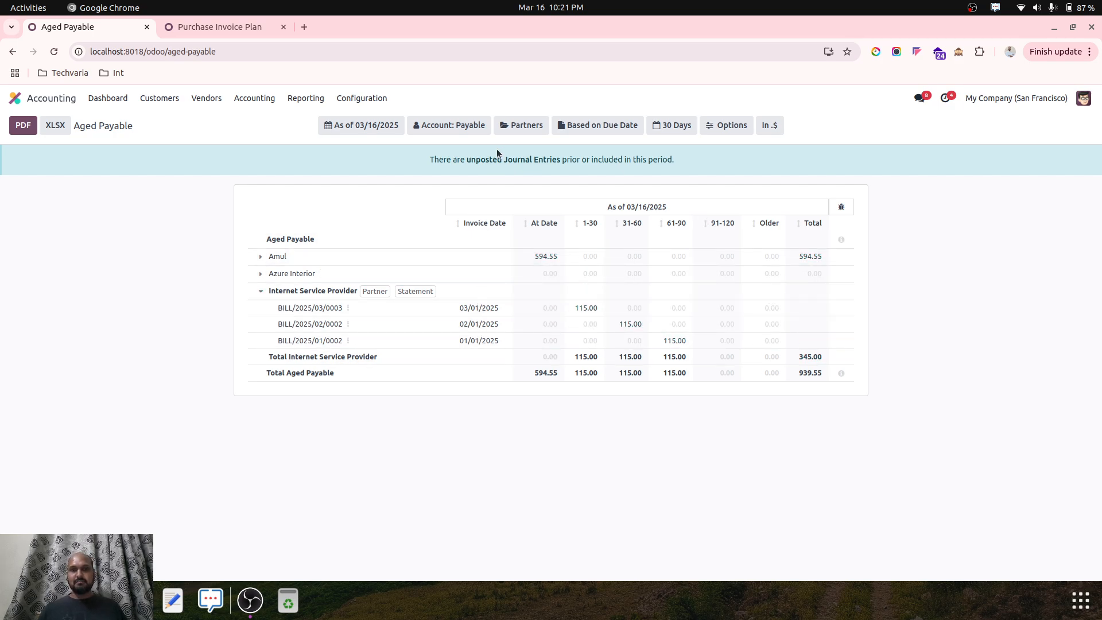
# - Examine the Balance Sheet as of the end of year 2025 with the Payables accounts expanded
pyautogui.click(290, 99)
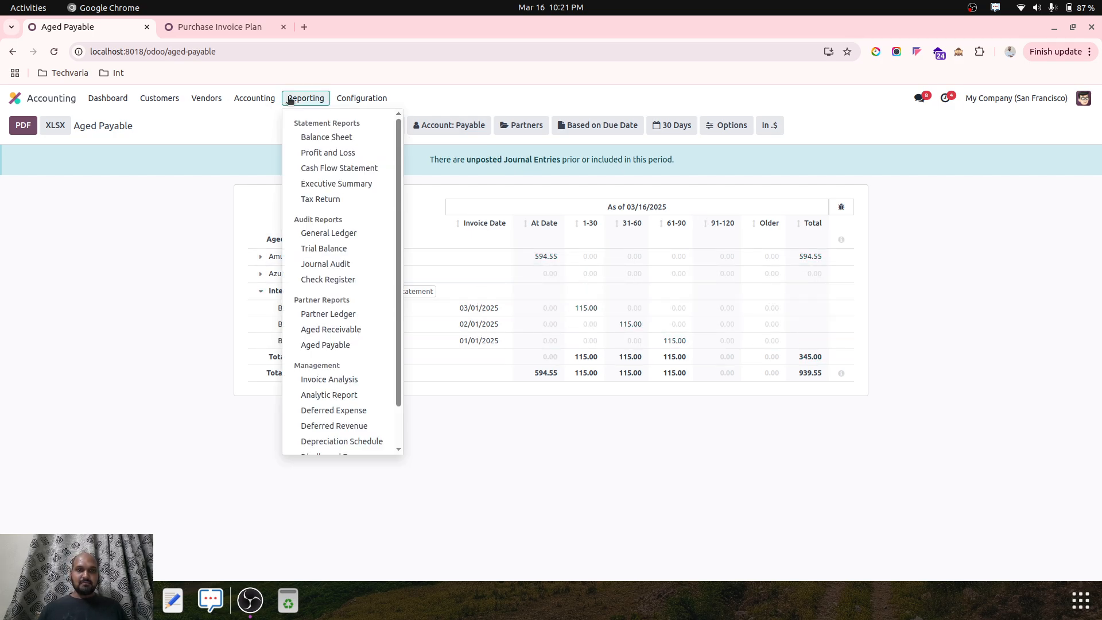
pyautogui.click(323, 137)
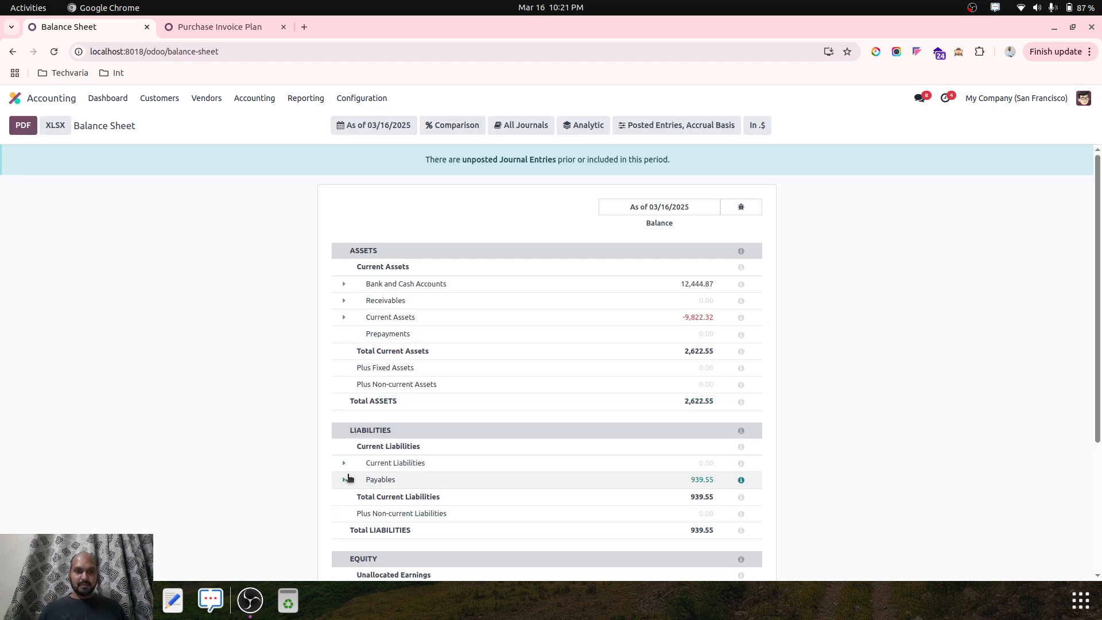
pyautogui.click(352, 480)
pyautogui.click(401, 128)
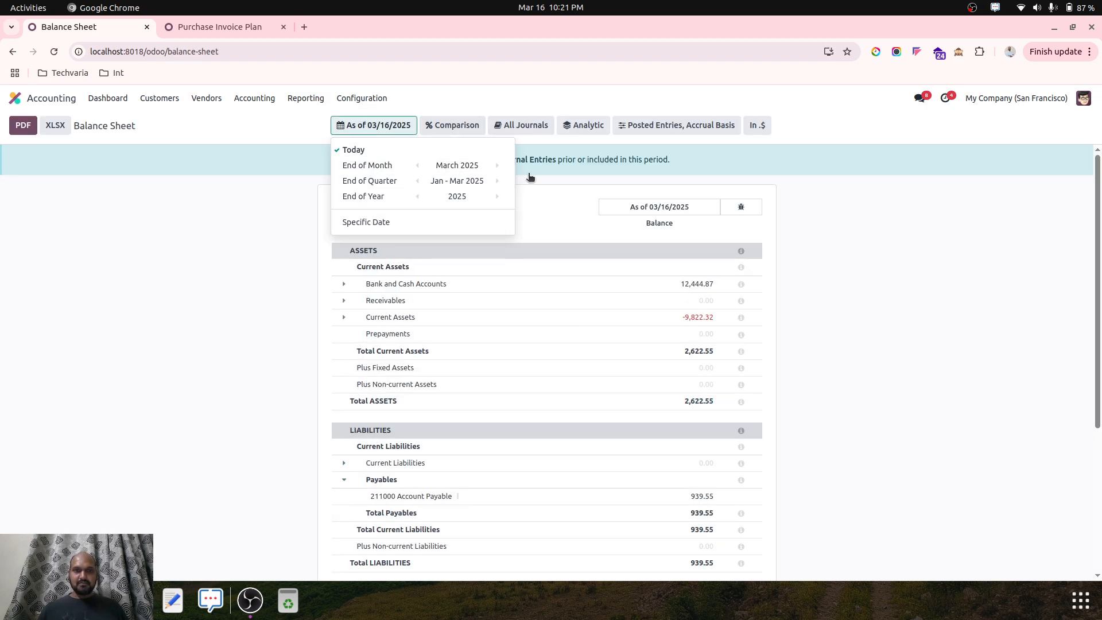
pyautogui.click(479, 197)
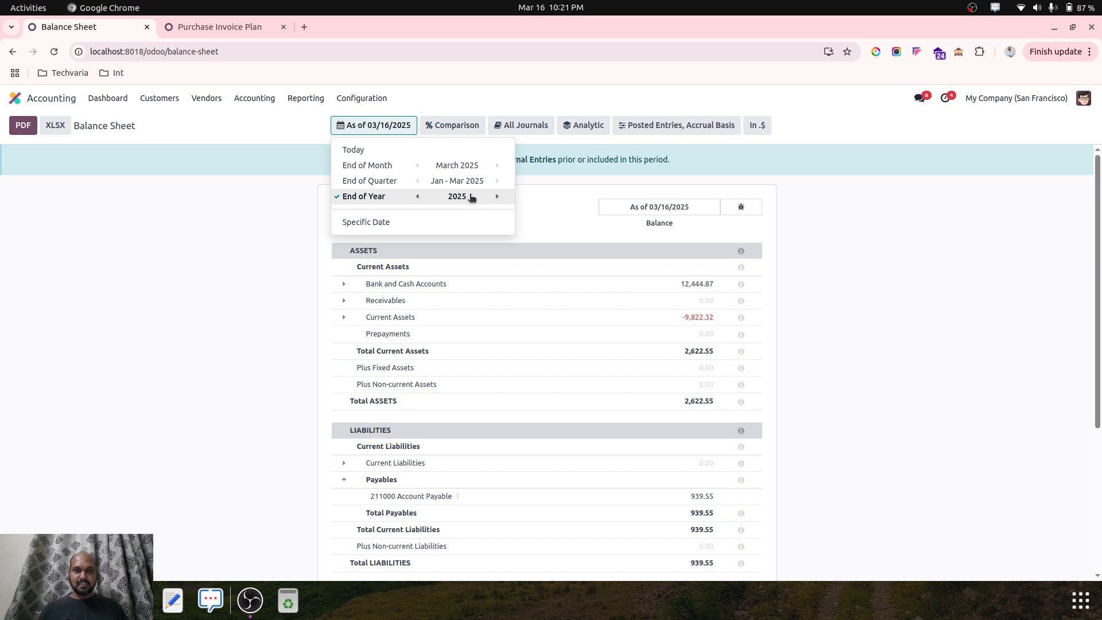
pyautogui.scroll(-2, 801, 422)
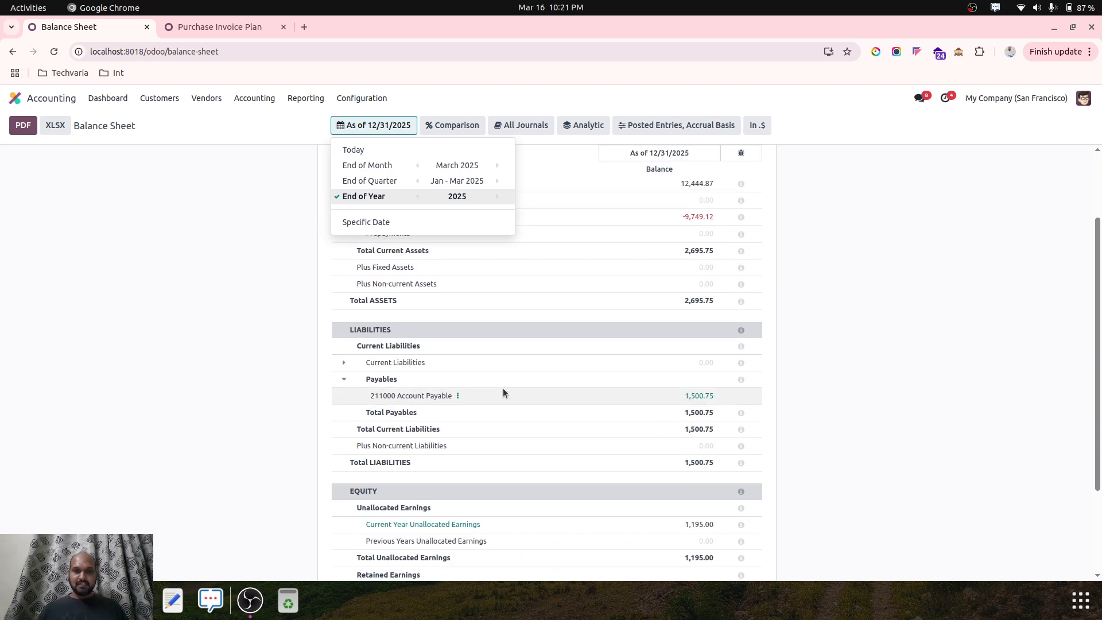
# - Review the general ledger entries of 211000 Account Payable and check the report's date range
pyautogui.click(457, 397)
pyautogui.click(479, 405)
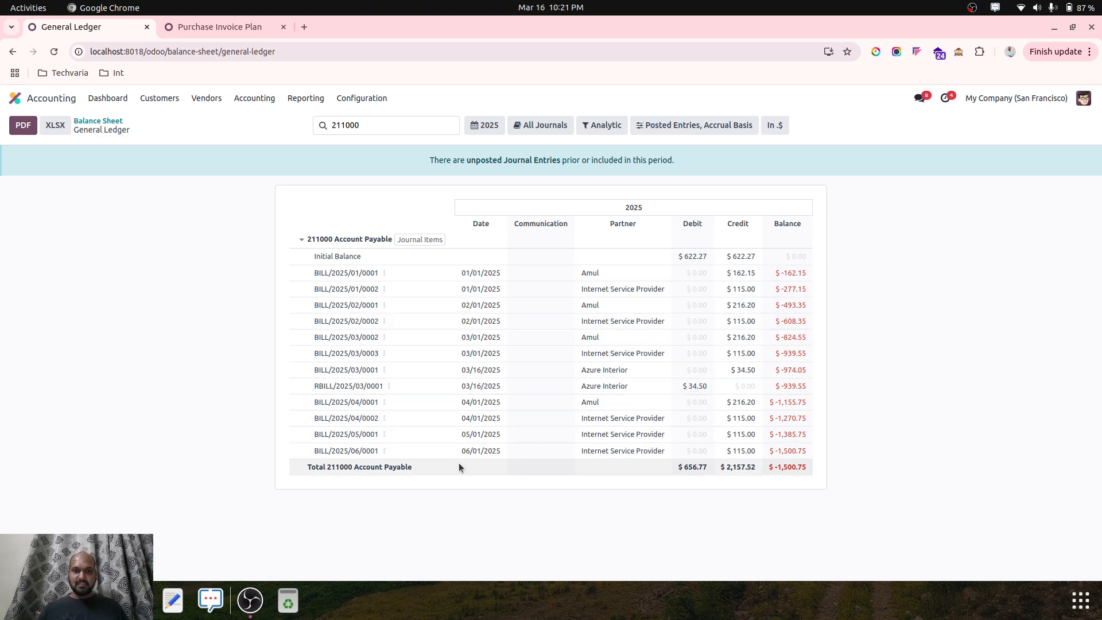
pyautogui.click(491, 126)
pyautogui.click(491, 126)
pyautogui.click(491, 127)
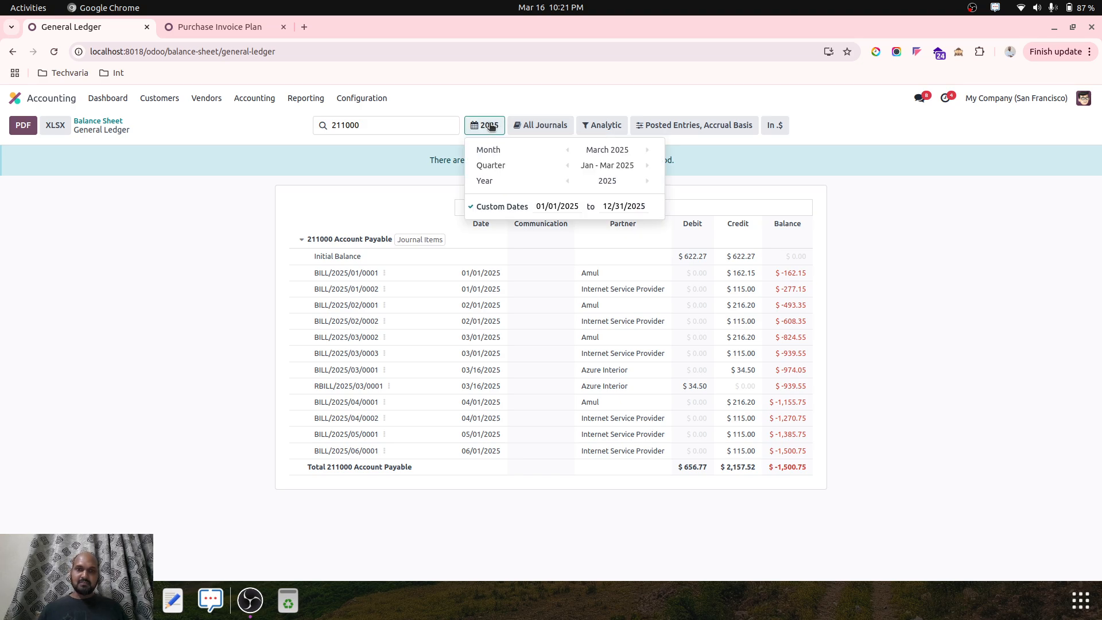
pyautogui.click(494, 96)
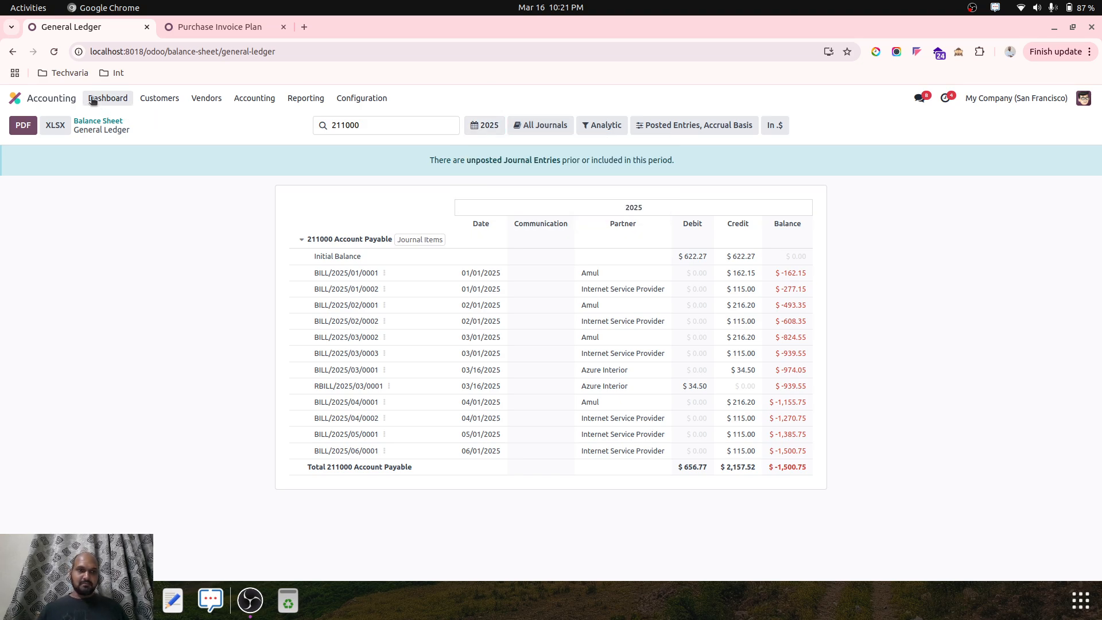
# - Return to Purchase and start a new request for quotation for the vendor Car Rental
pyautogui.click(15, 98)
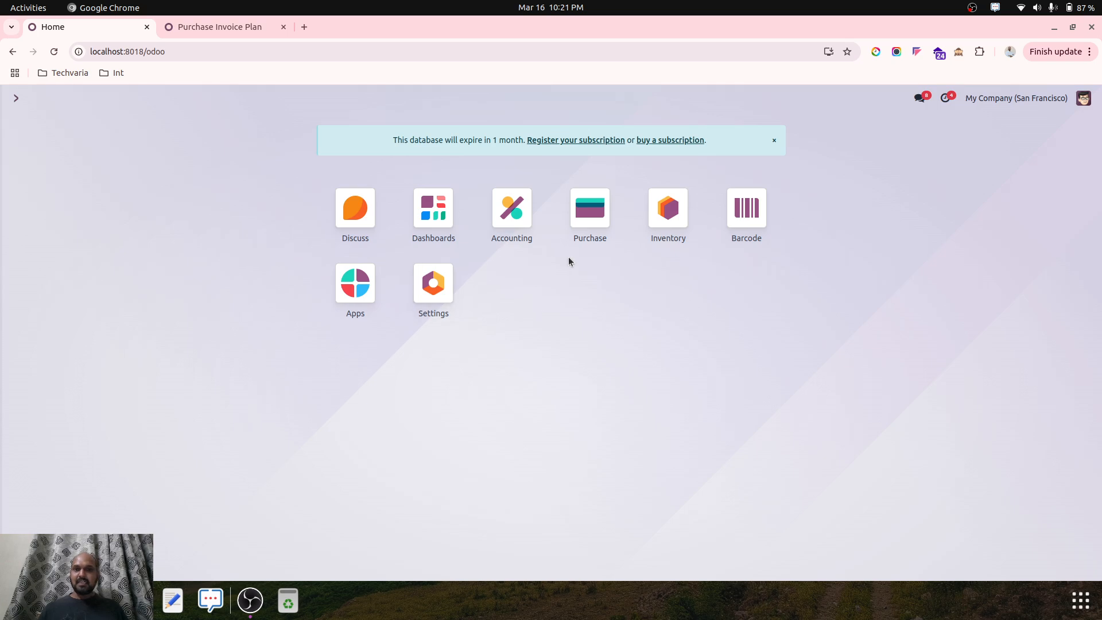
pyautogui.click(600, 240)
pyautogui.click(24, 125)
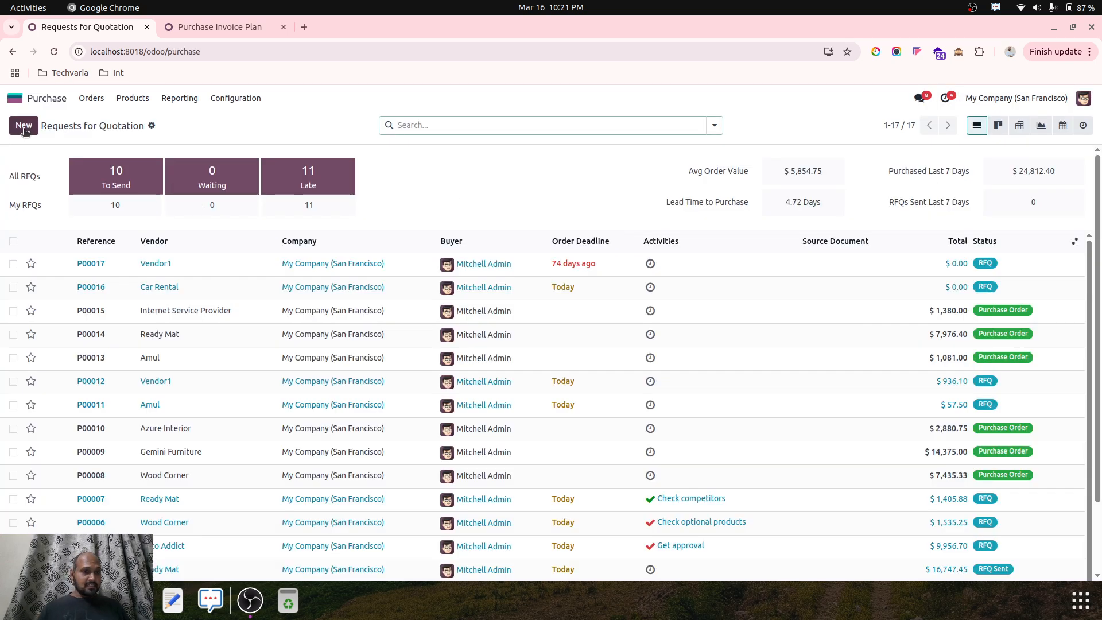
pyautogui.click(218, 229)
pyautogui.write('car')
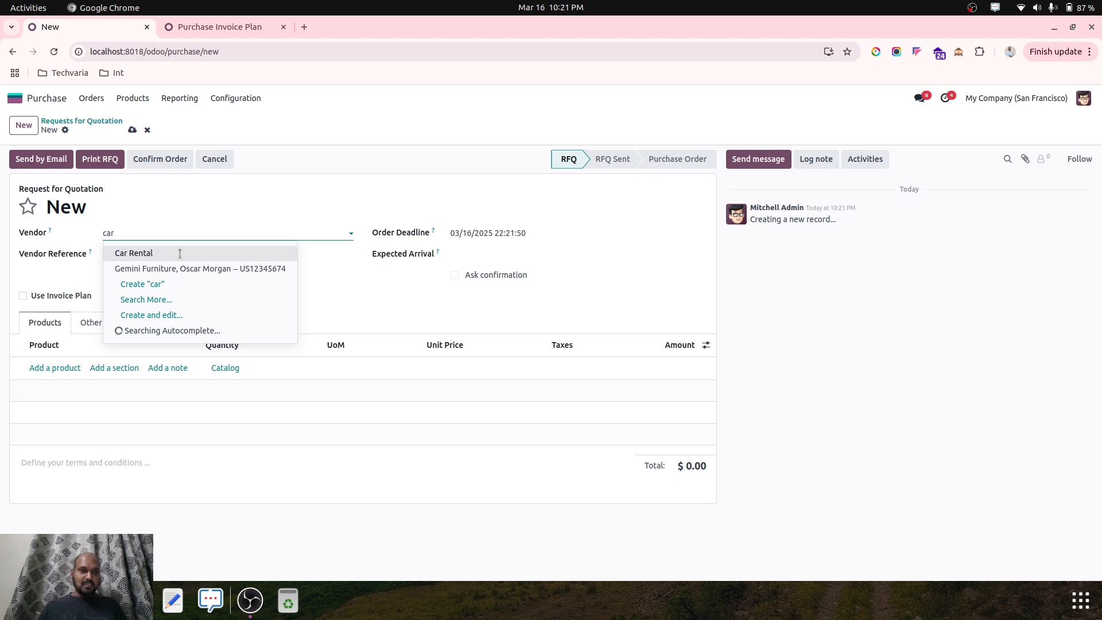
pyautogui.click(179, 252)
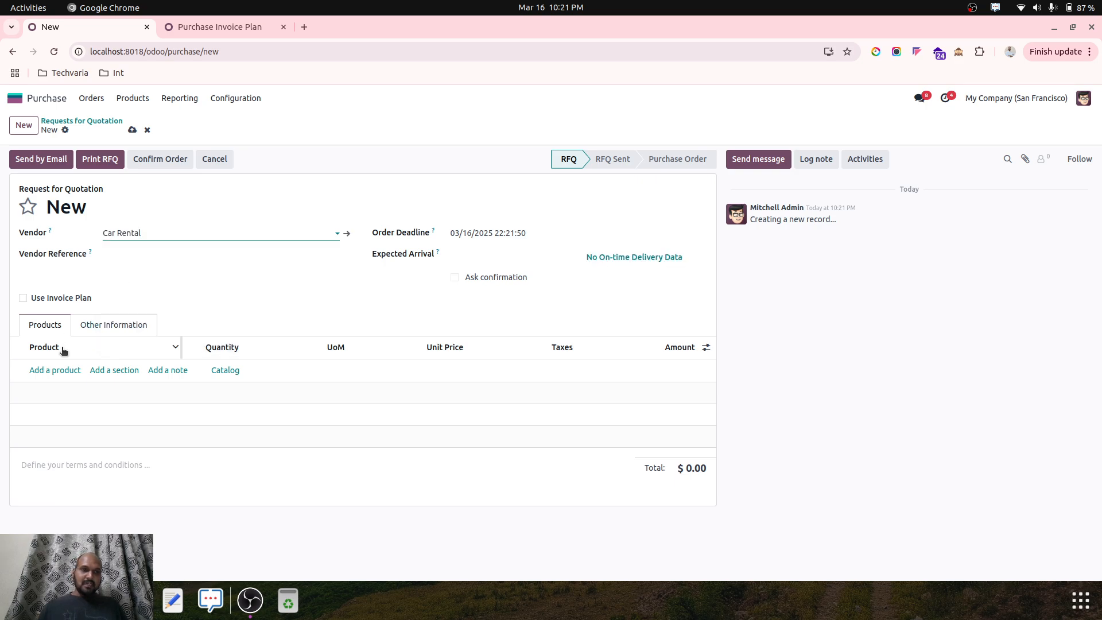
# - Add the product Car on rent with a quantity of 3 months and save the request for quotation
pyautogui.click(62, 371)
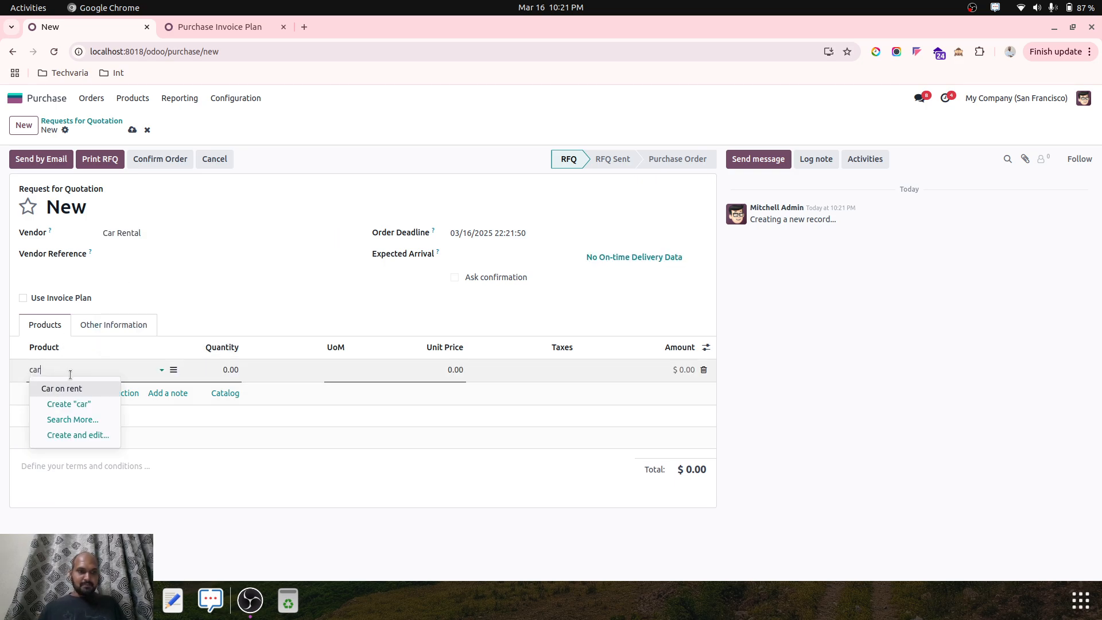
pyautogui.click(79, 386)
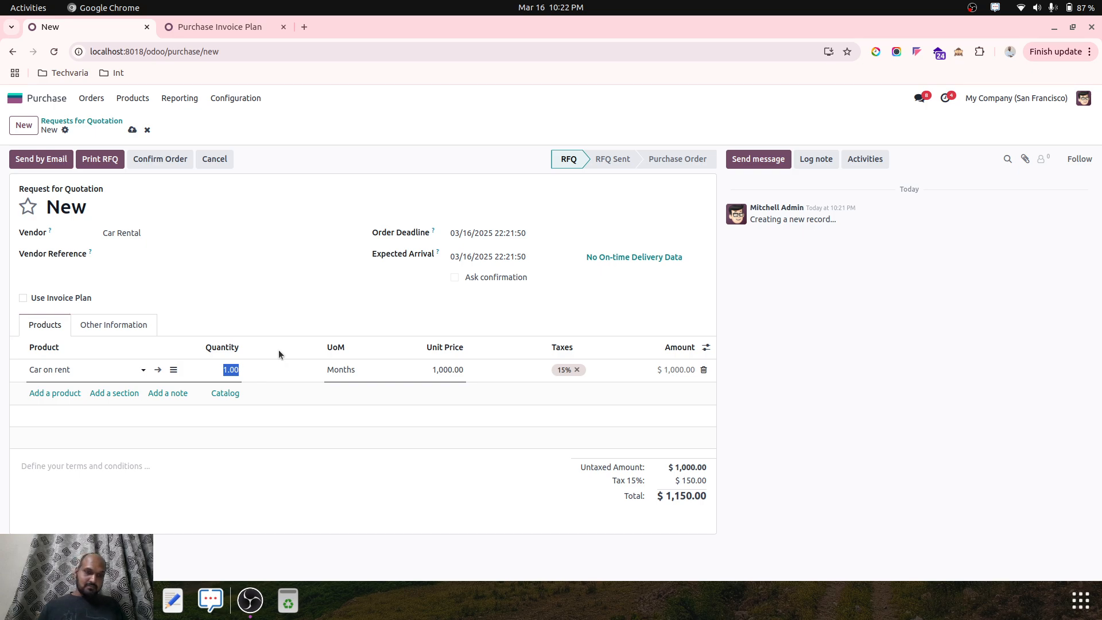
pyautogui.write('3')
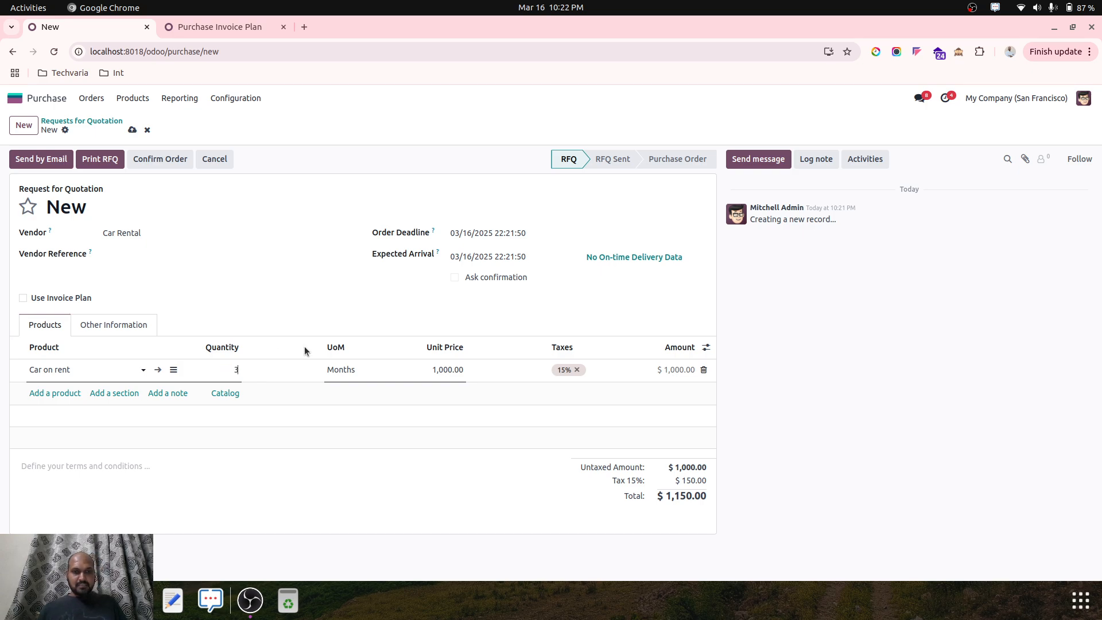
pyautogui.click(312, 305)
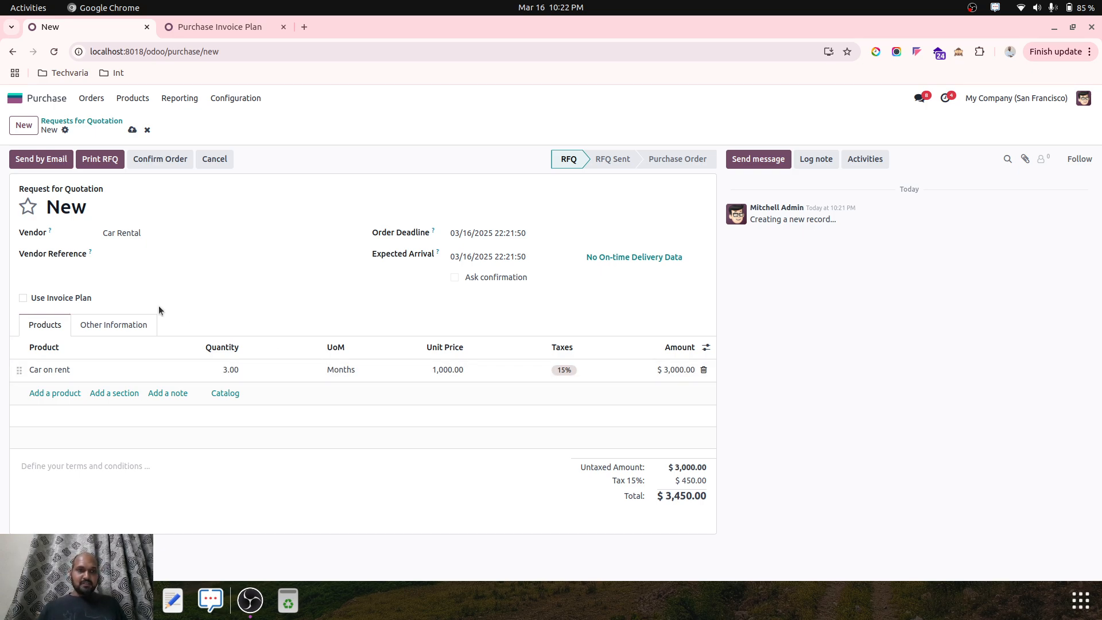
pyautogui.click(132, 129)
# - Enable the invoice plan and create it with 3 installments at a 1-month interval, starting 03/01/2025
pyautogui.click(117, 325)
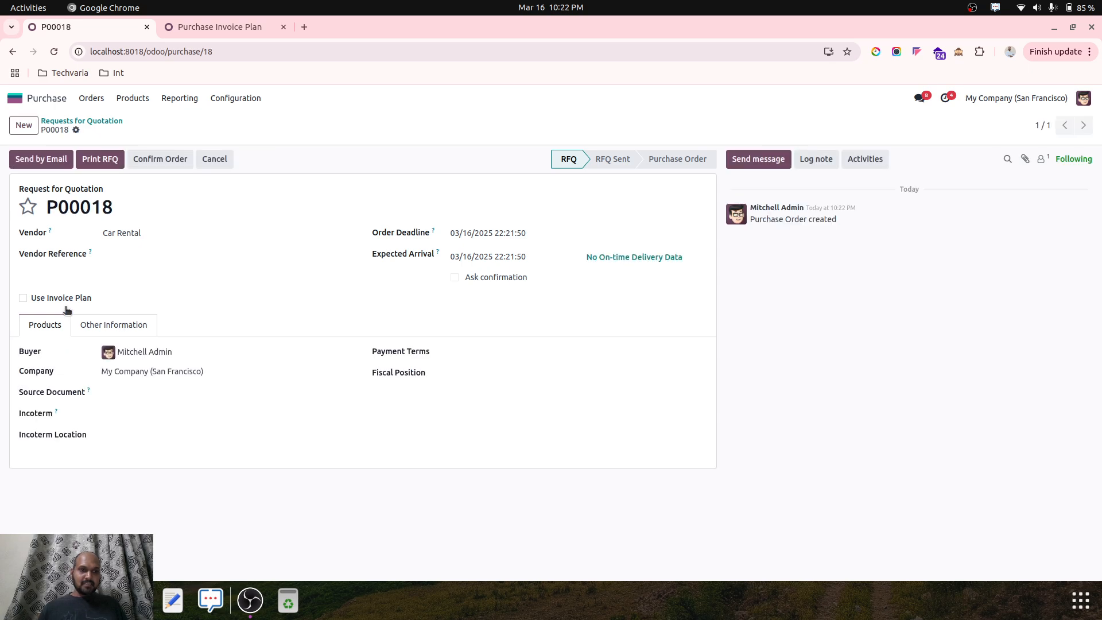
pyautogui.click(59, 298)
pyautogui.click(112, 328)
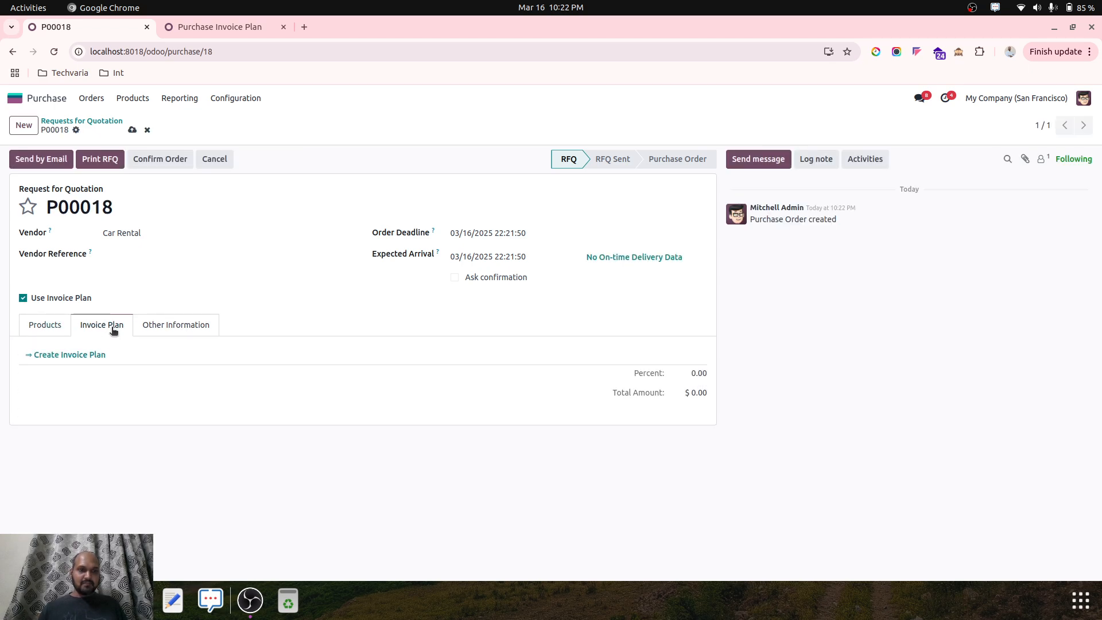
pyautogui.click(66, 355)
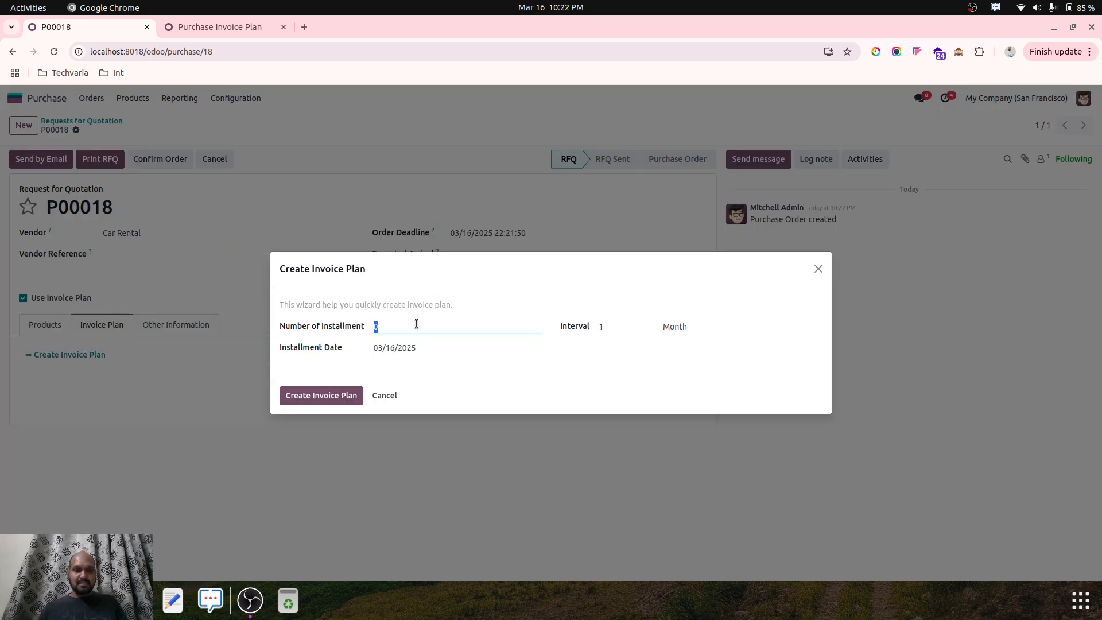
pyautogui.click(391, 348)
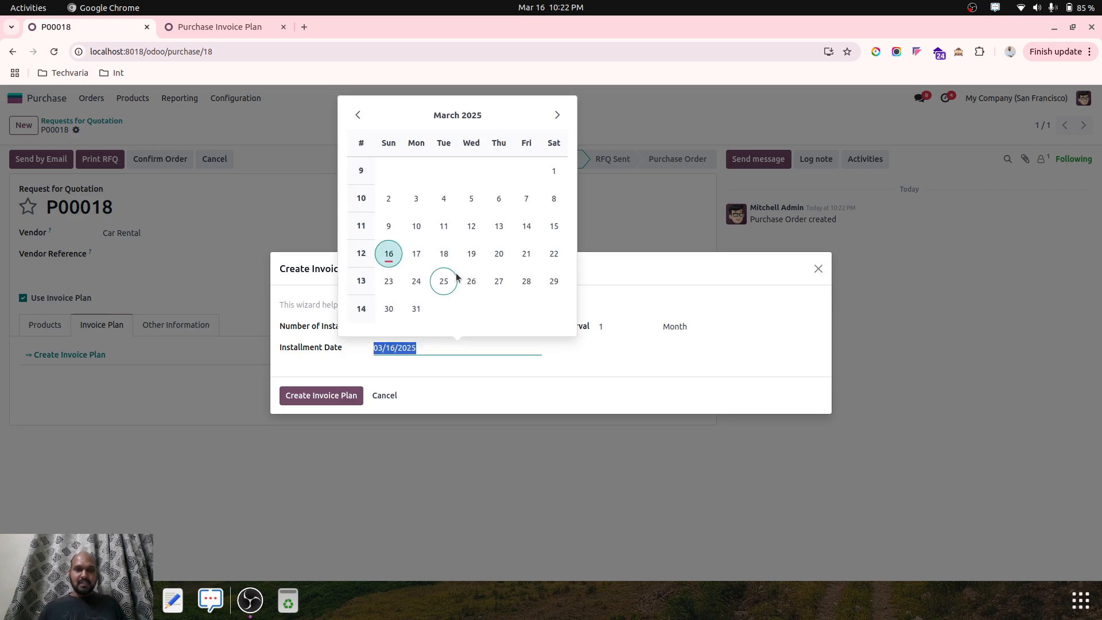
pyautogui.click(544, 174)
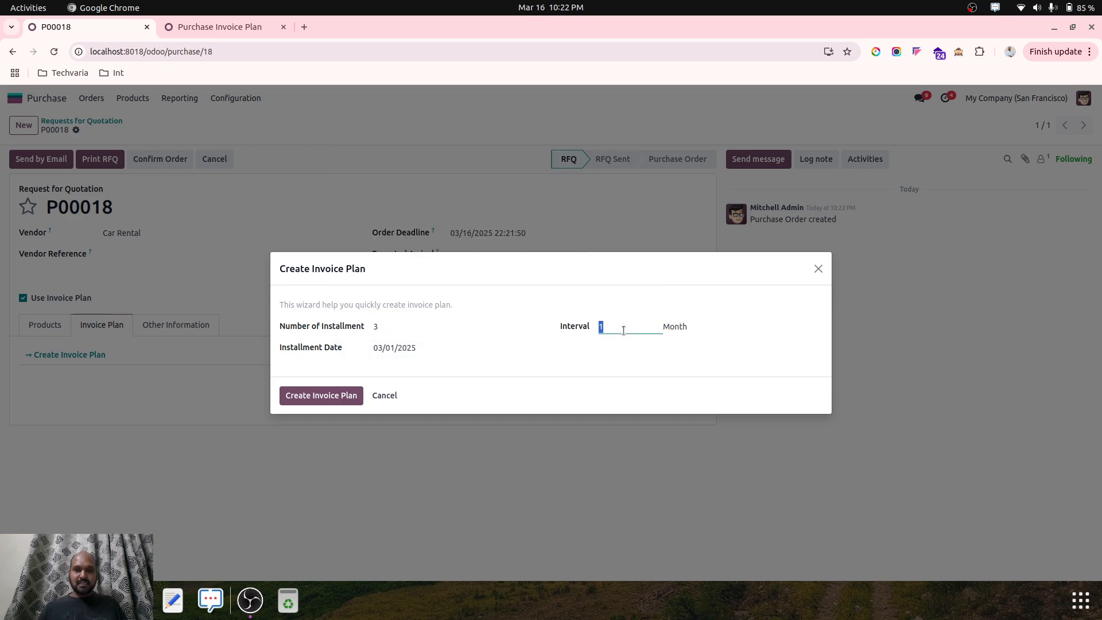
pyautogui.click(678, 326)
pyautogui.click(680, 328)
pyautogui.click(316, 395)
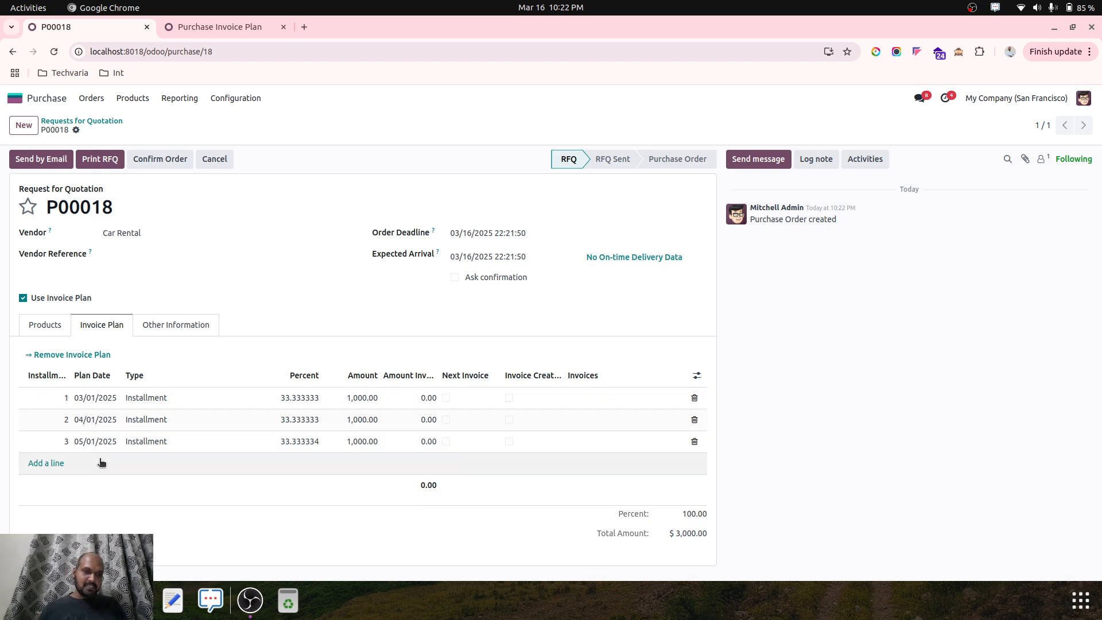
# - Confirm the Car Rental order and create all of its installment bills by plan
pyautogui.click(51, 326)
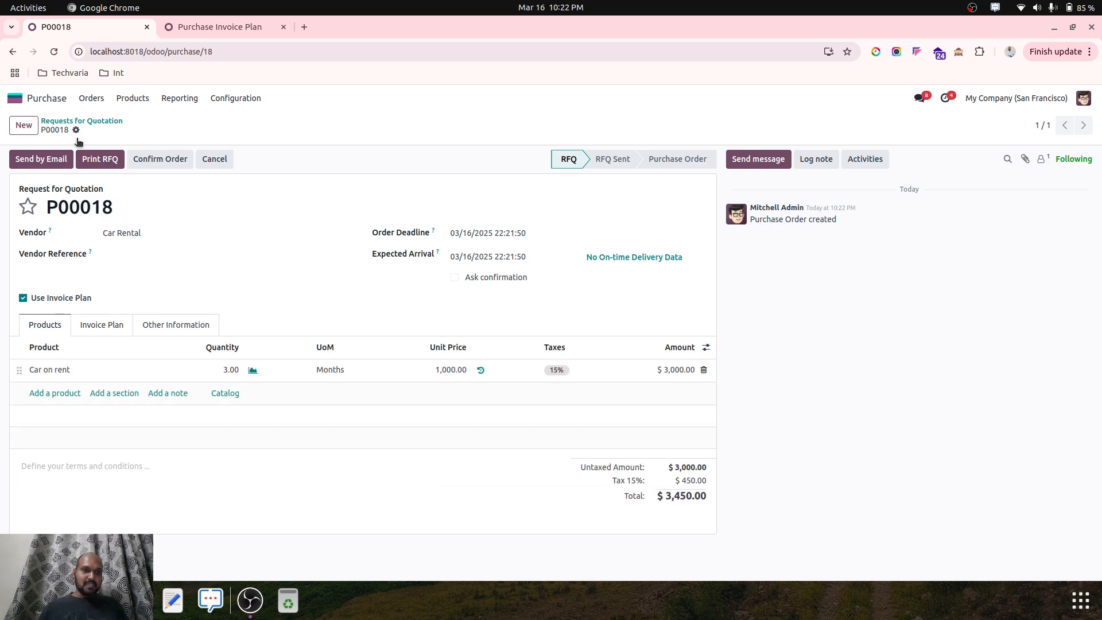
pyautogui.click(156, 161)
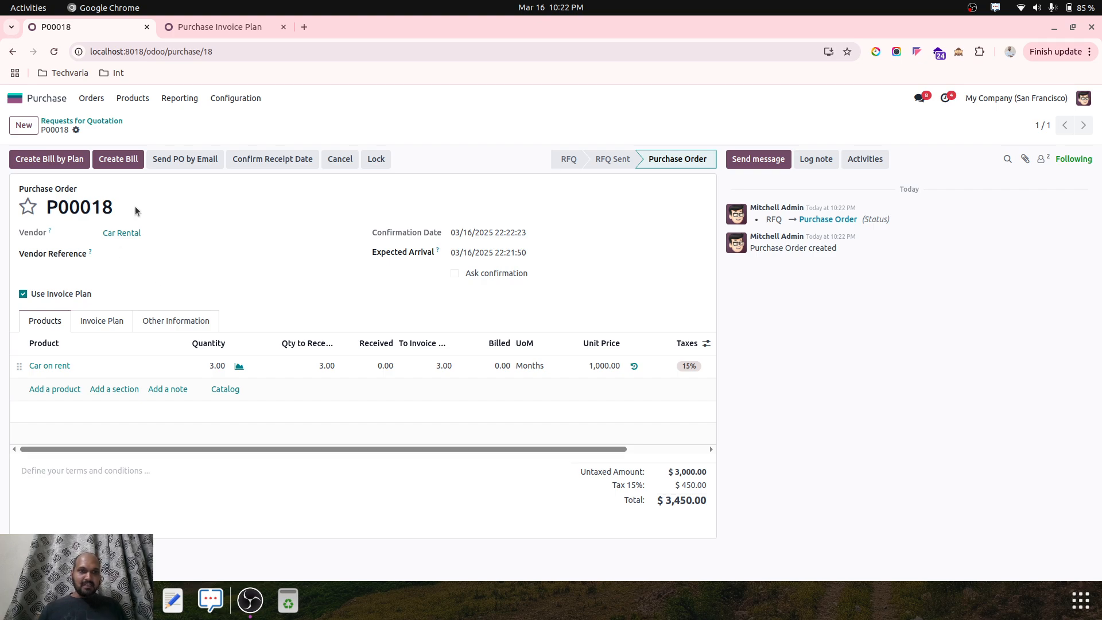
pyautogui.click(105, 322)
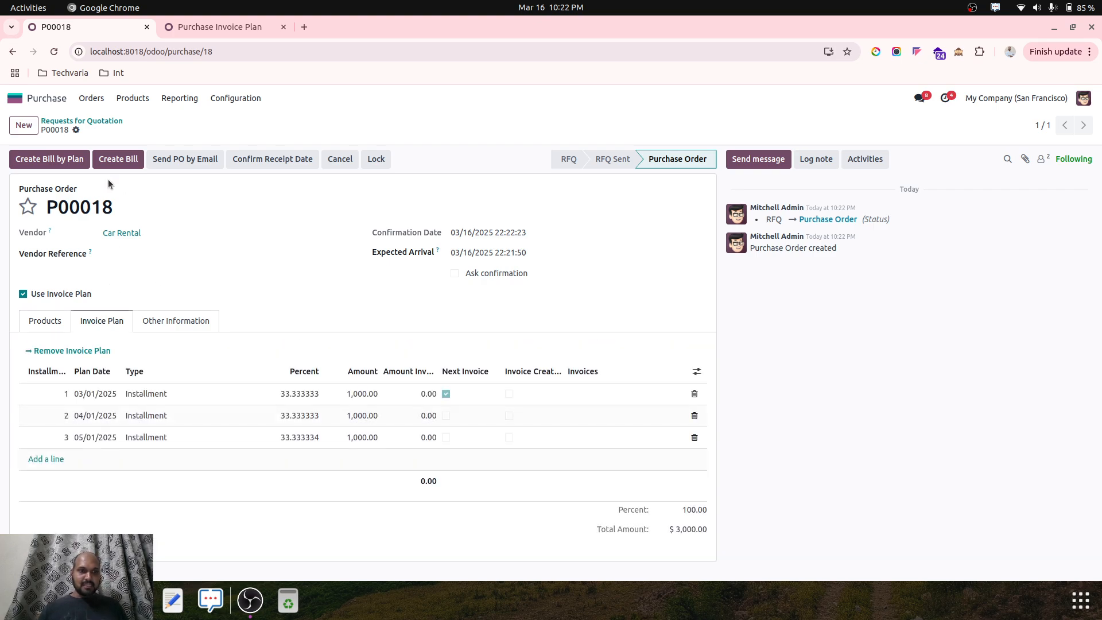
pyautogui.click(62, 161)
pyautogui.click(437, 377)
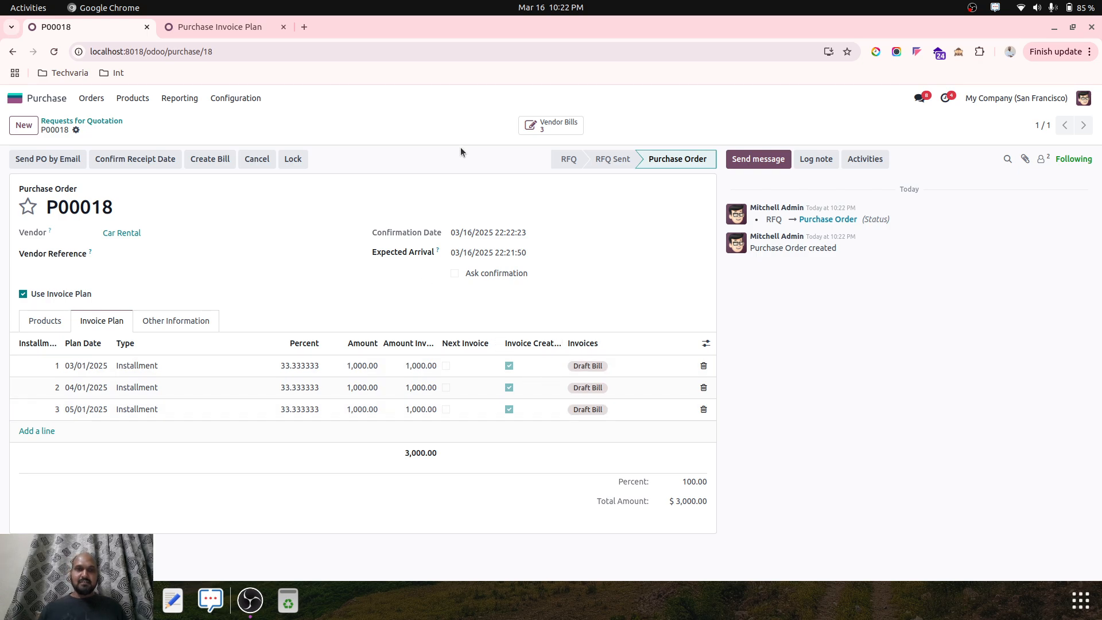
# - Confirm all three draft bills of the Car Rental order together and return to the purchase order
pyautogui.click(535, 128)
pyautogui.click(13, 157)
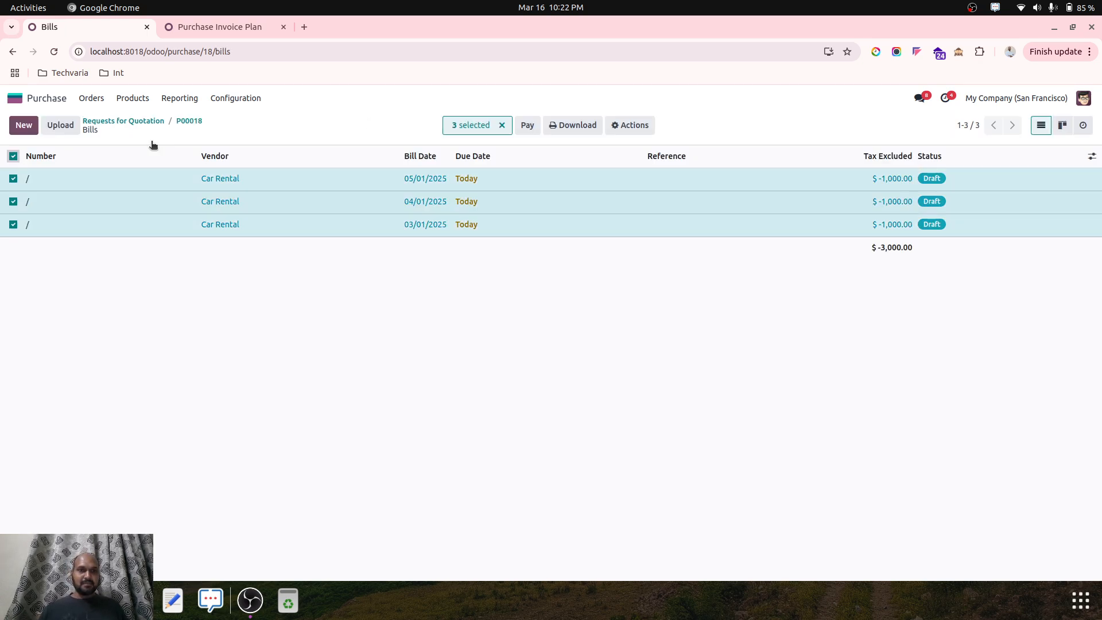
pyautogui.click(640, 133)
pyautogui.click(645, 253)
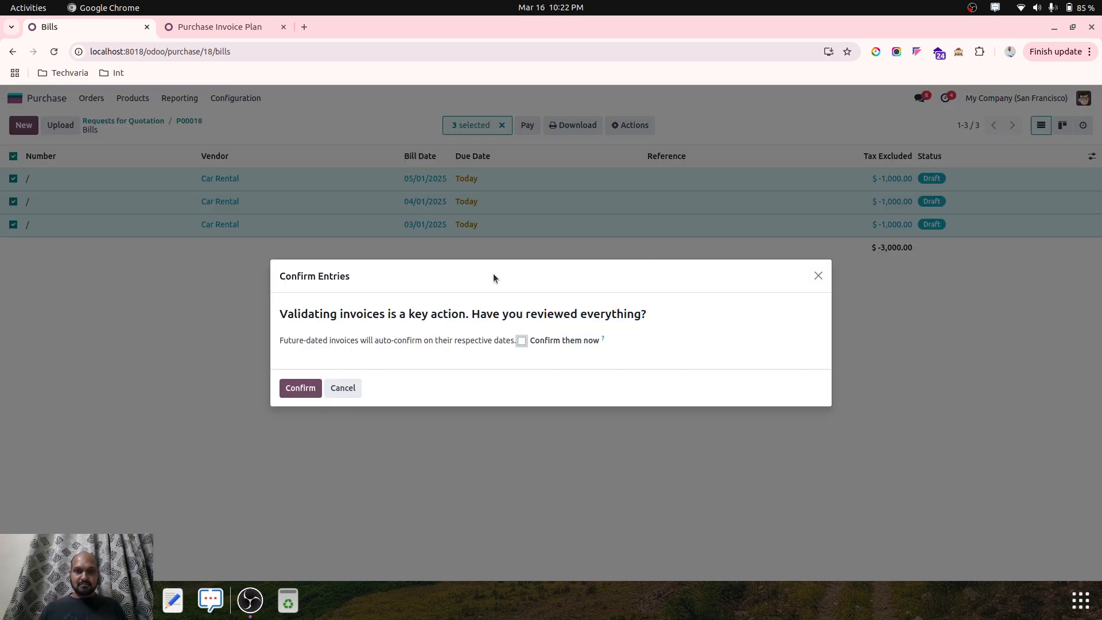
pyautogui.click(301, 388)
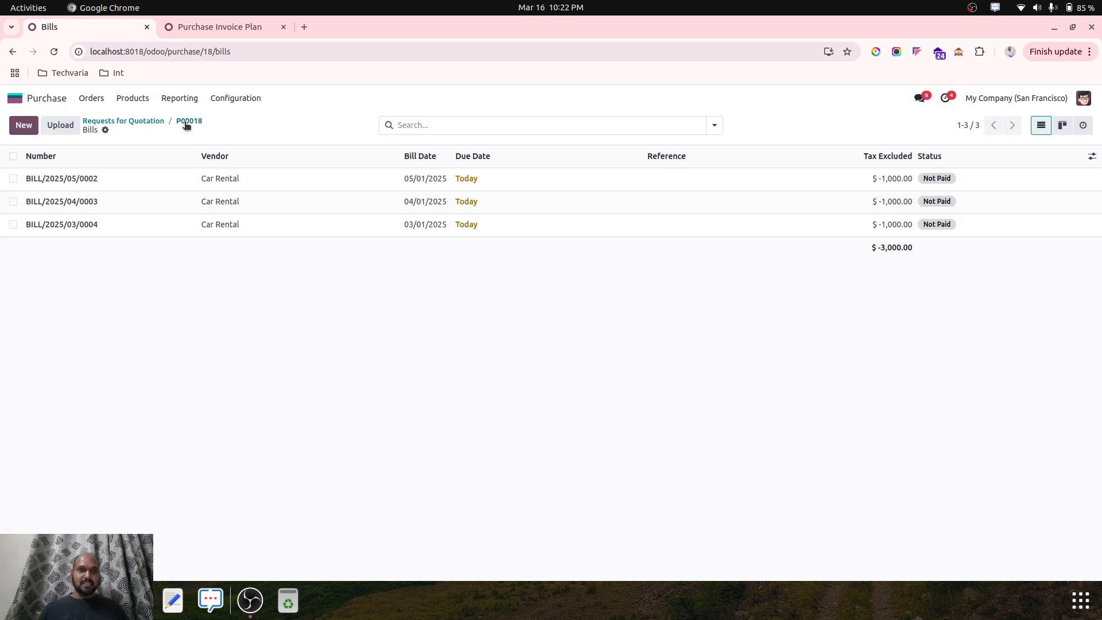
pyautogui.click(188, 123)
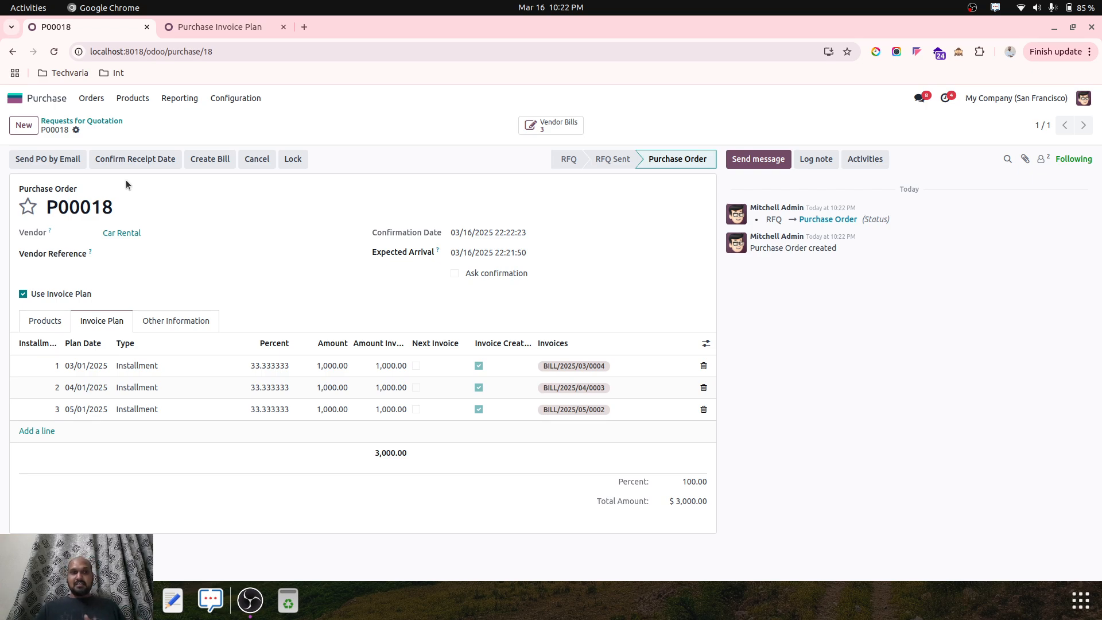
# - Find the Water Tank product and examine its vendor, billing control policy and general information
pyautogui.click(77, 102)
pyautogui.click(134, 99)
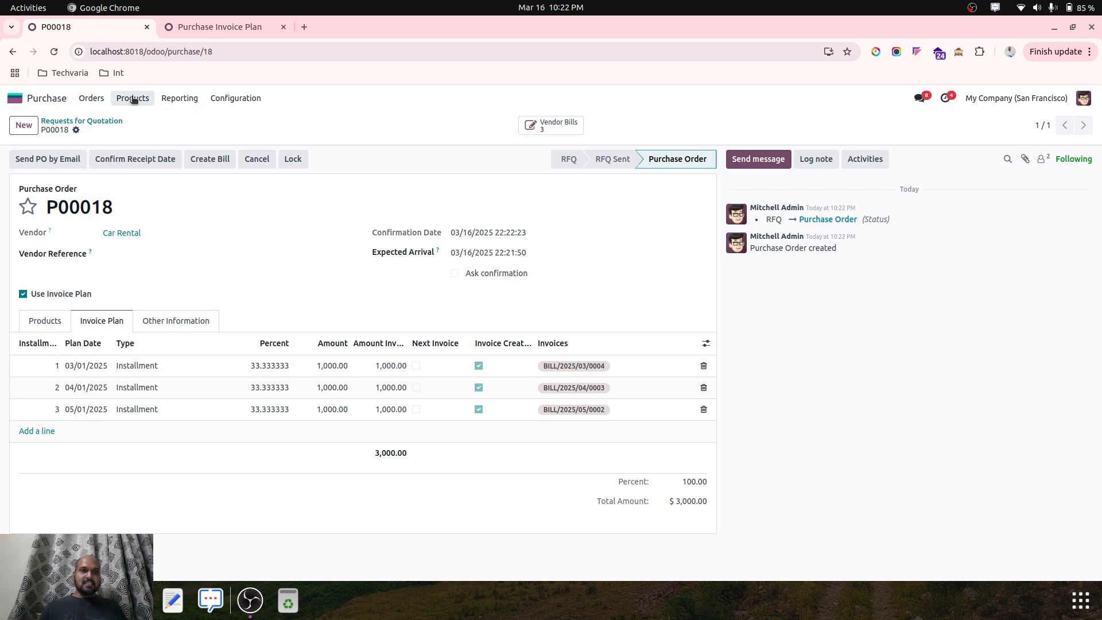
pyautogui.click(134, 98)
pyautogui.click(137, 118)
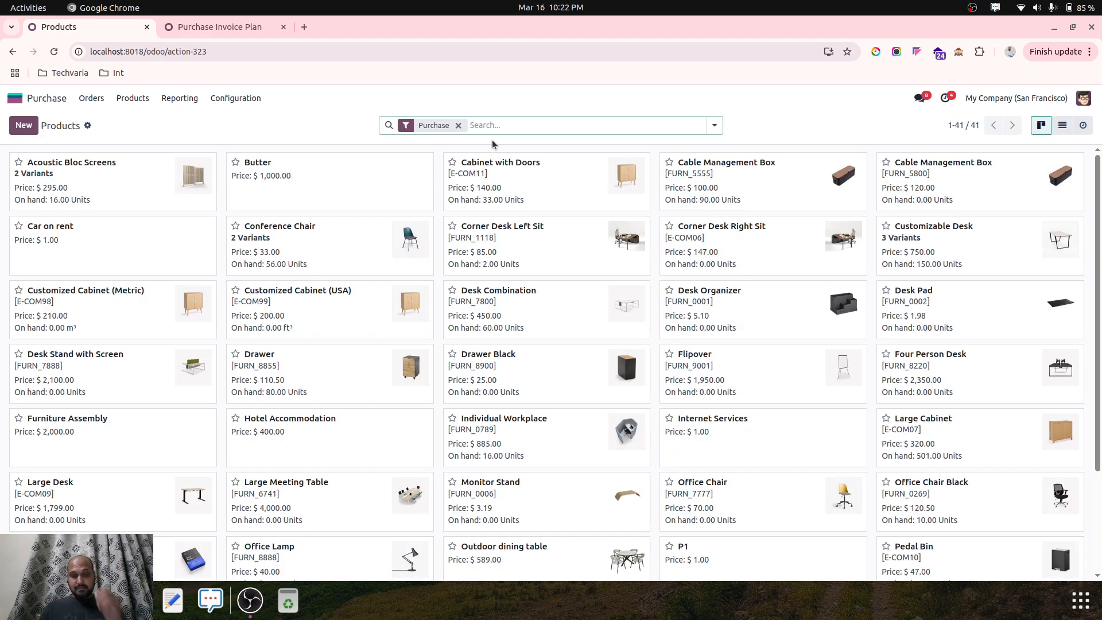
pyautogui.write('water')
pyautogui.press('Return')
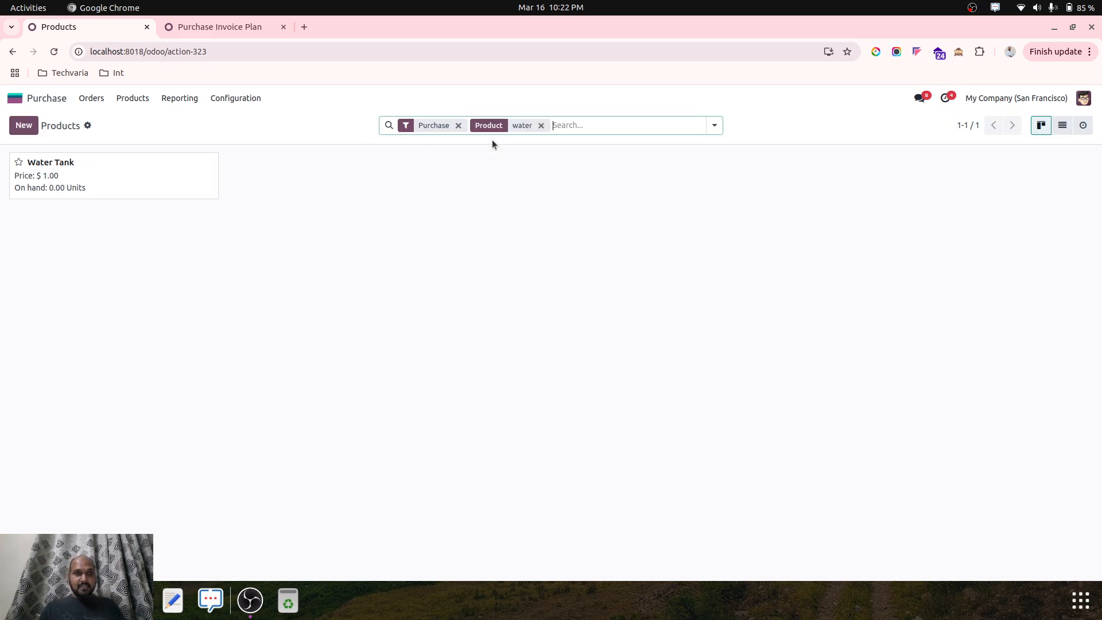
pyautogui.click(130, 166)
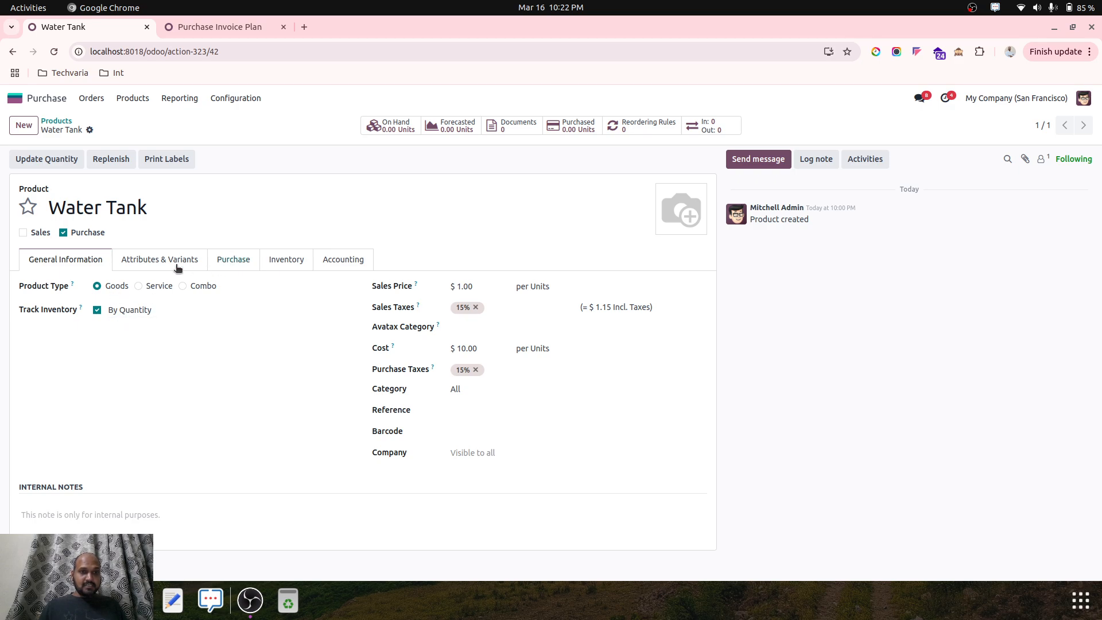
pyautogui.click(228, 258)
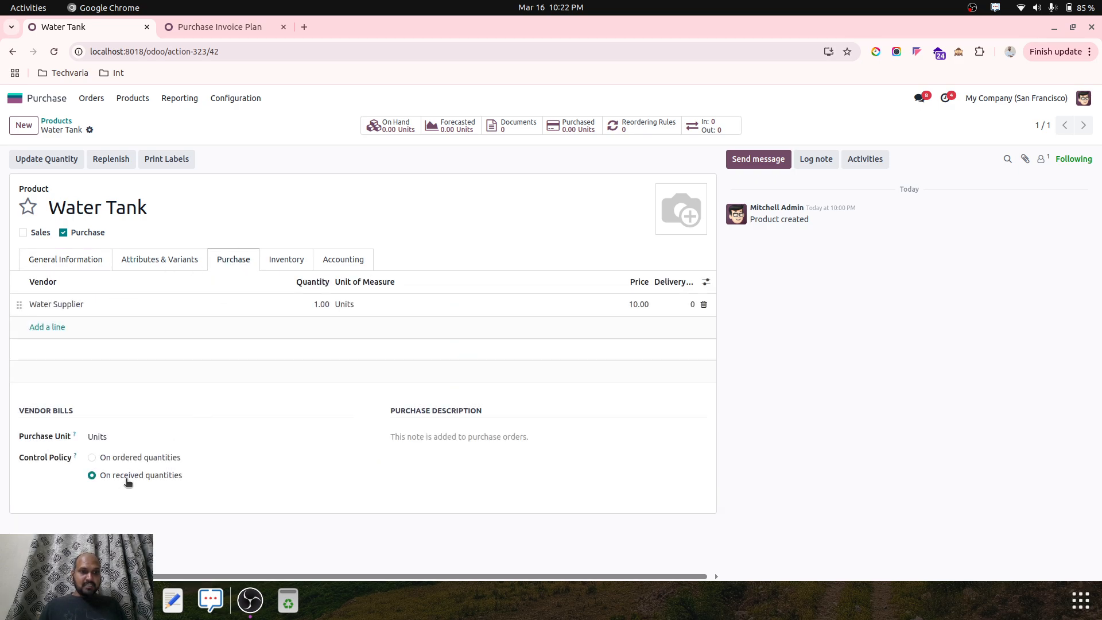
pyautogui.click(102, 259)
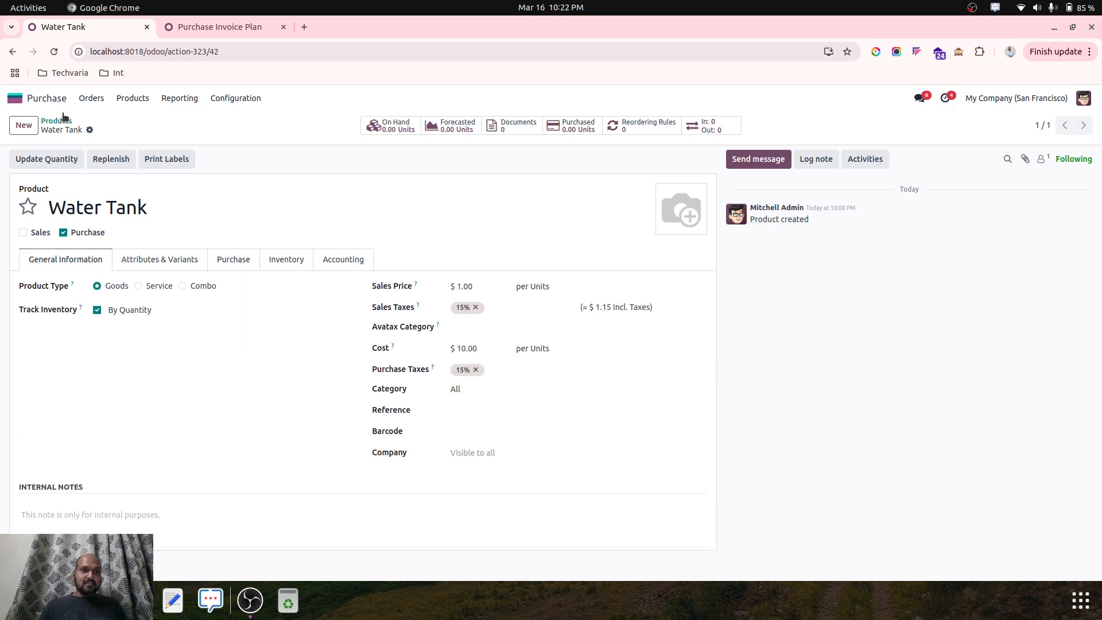
# - Start a new request for quotation for the vendor Water Supplier
pyautogui.click(91, 98)
pyautogui.click(91, 121)
pyautogui.click(23, 125)
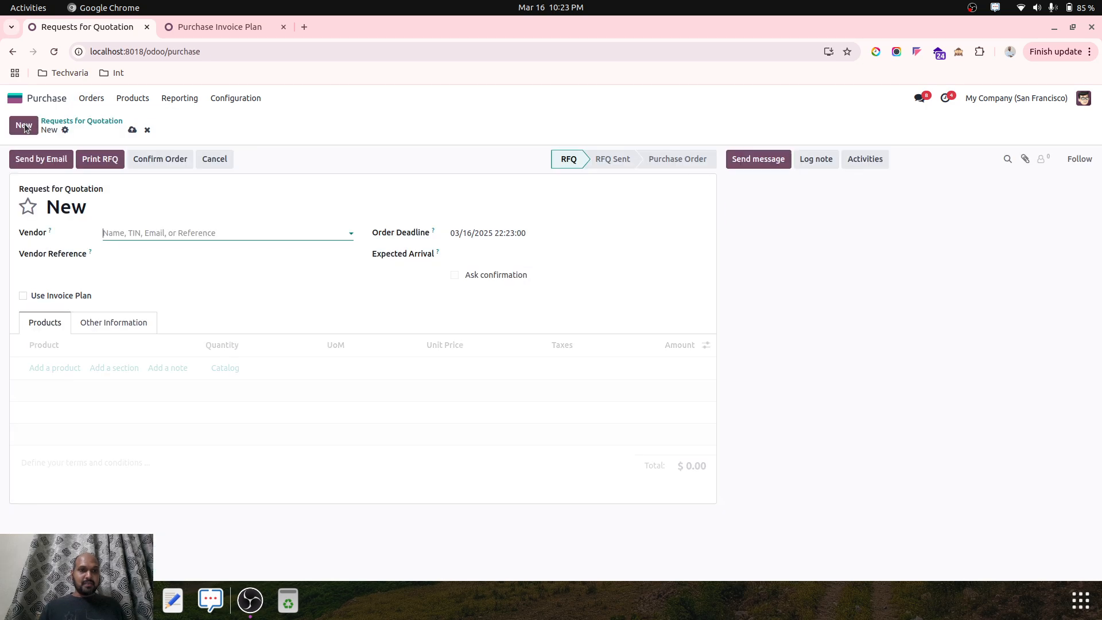
pyautogui.click(136, 234)
pyautogui.write('water')
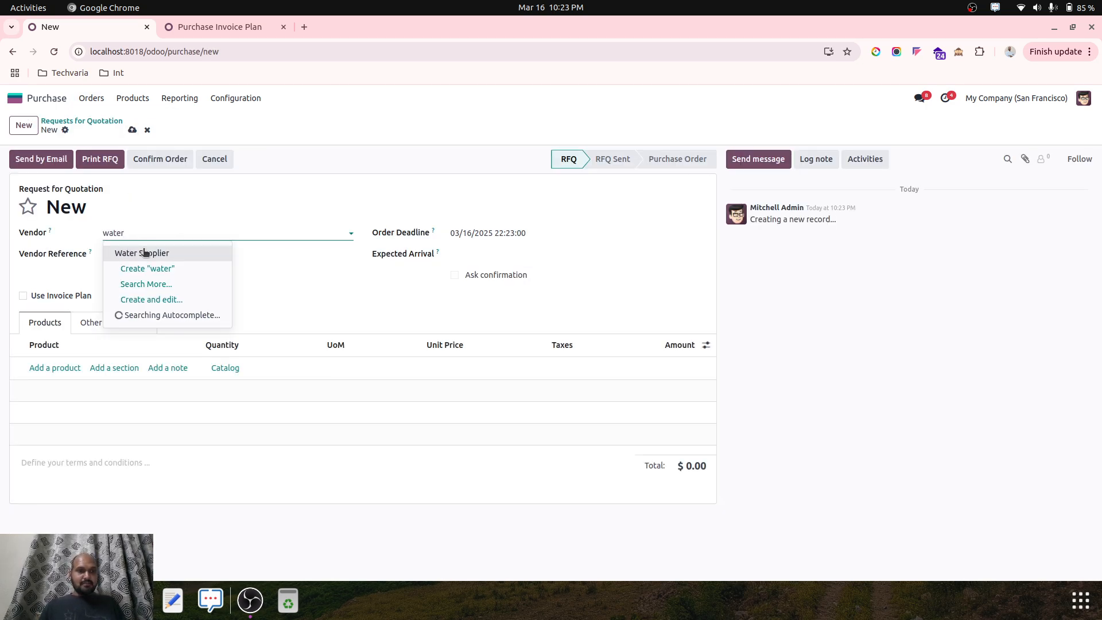
pyautogui.click(143, 253)
# - Add 100 units of Water Tank, set the order deadline to 03/01/2025 and save the request for quotation
pyautogui.click(65, 368)
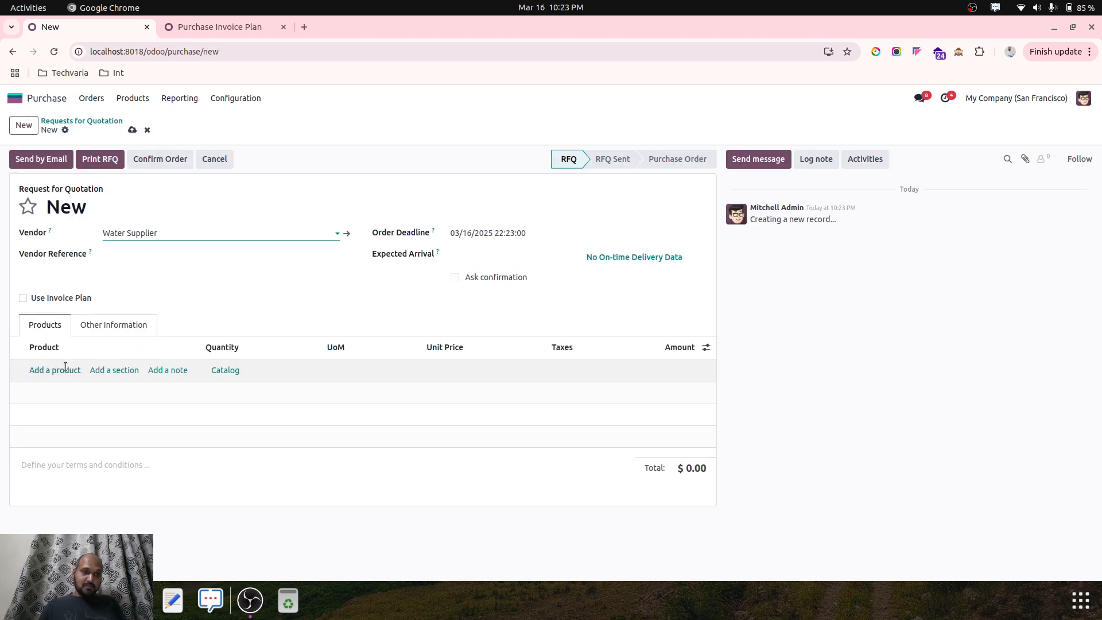
pyautogui.write('water')
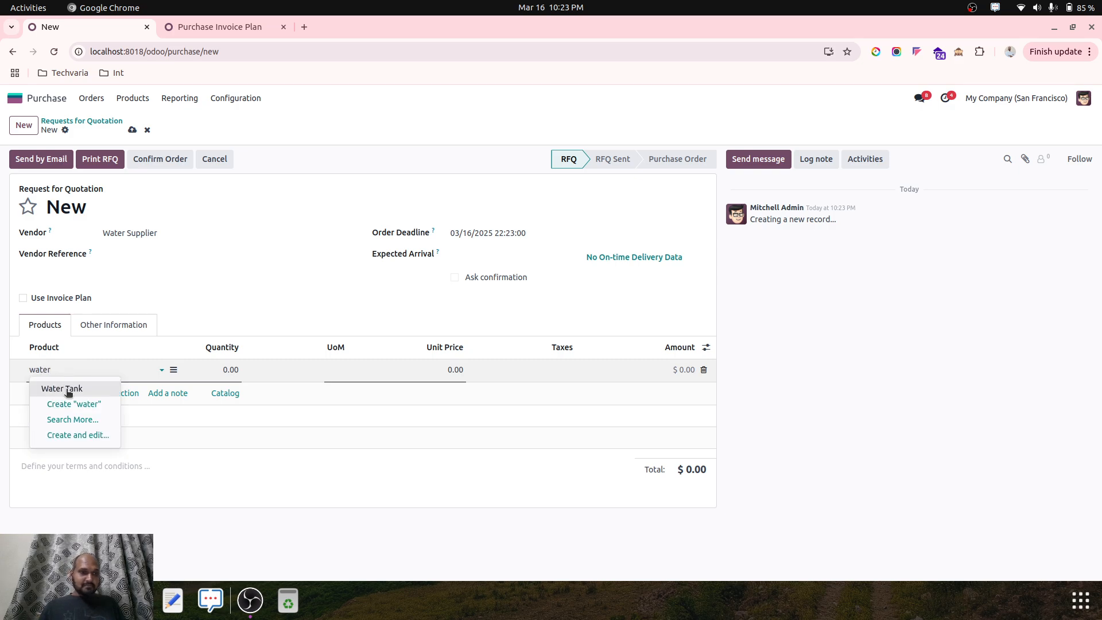
pyautogui.click(65, 387)
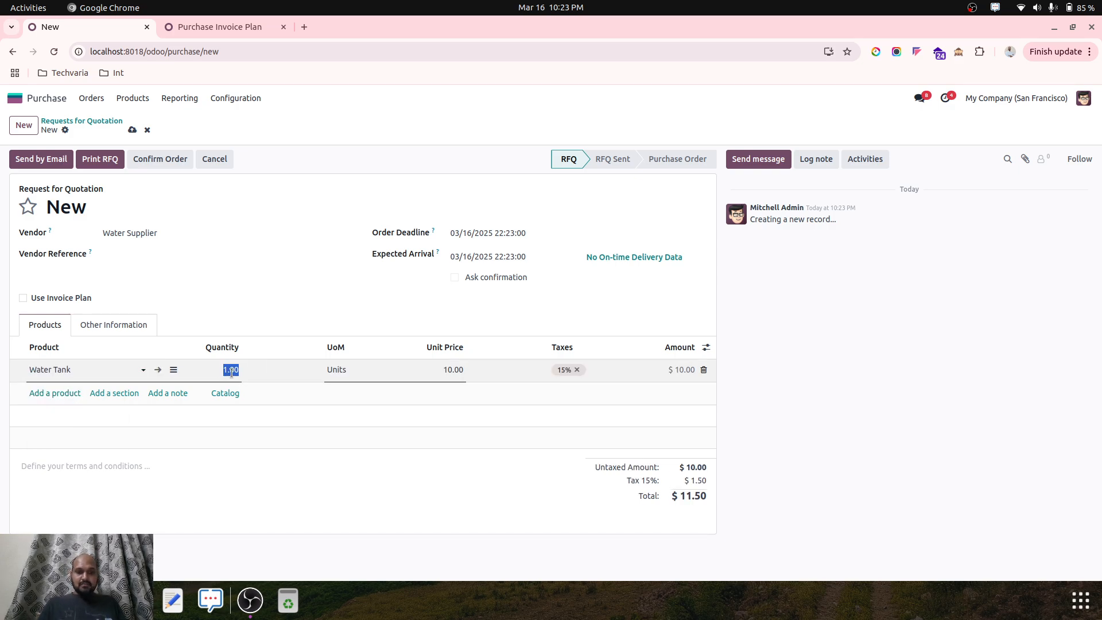
pyautogui.press('Tab')
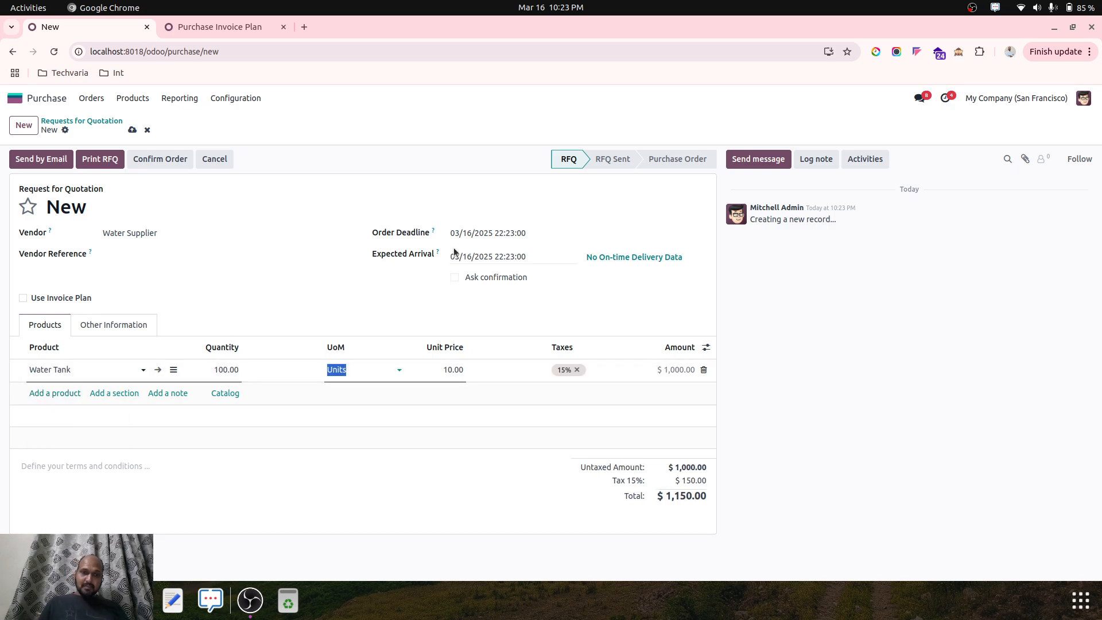
pyautogui.click(459, 234)
pyautogui.click(675, 322)
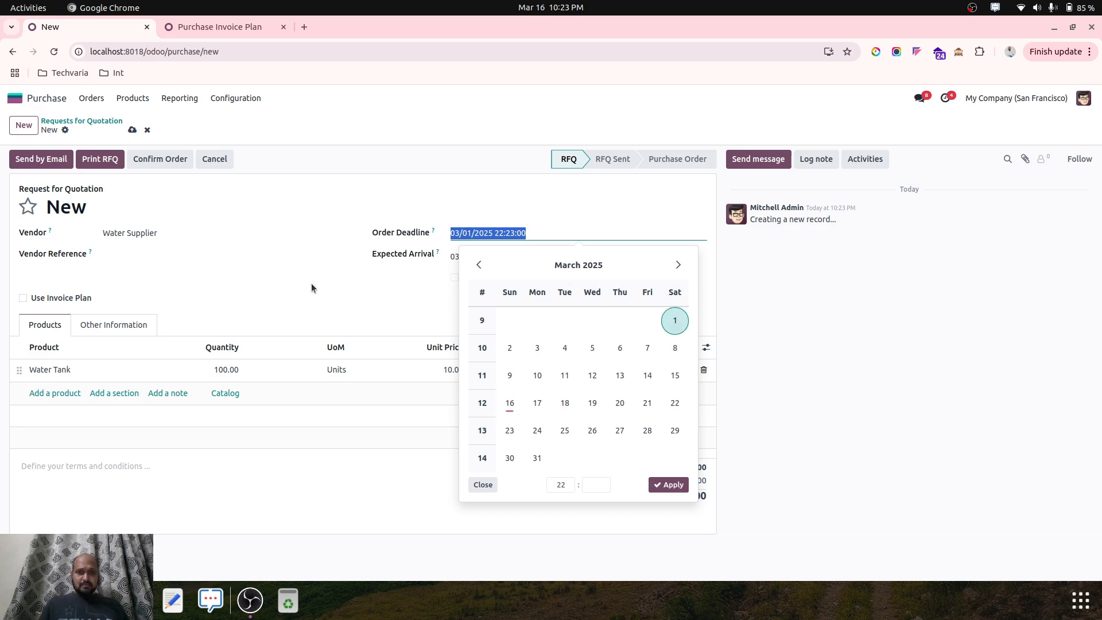
pyautogui.click(311, 283)
pyautogui.click(133, 131)
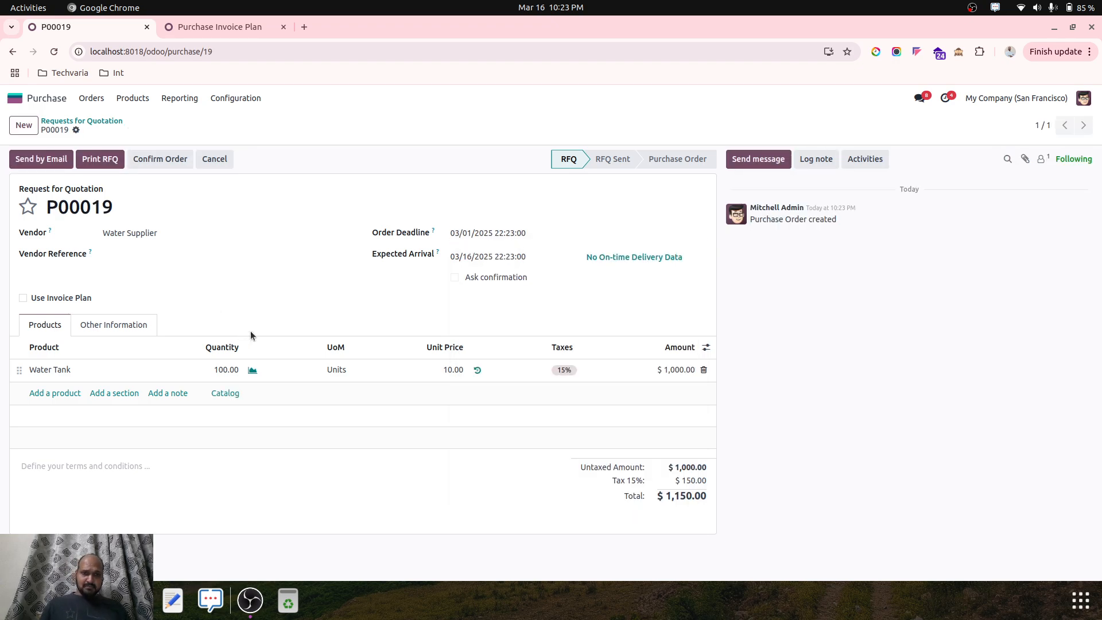
# - Enable the invoice plan and create it with 5 installments at a 1-month interval, starting 03/01/2025
pyautogui.click(87, 299)
pyautogui.click(102, 327)
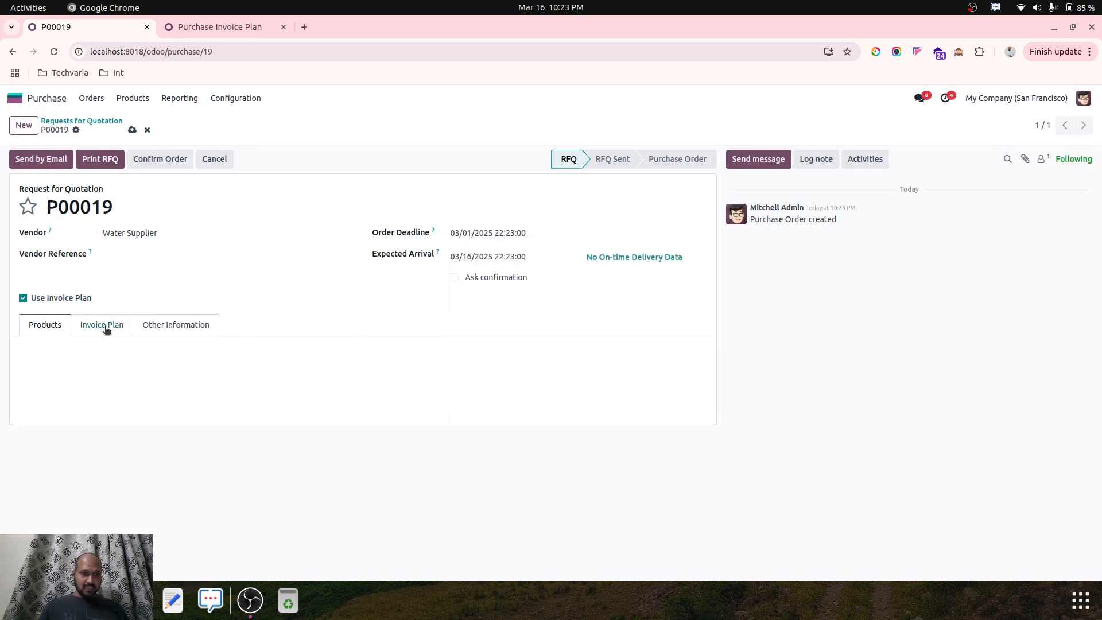
pyautogui.click(72, 355)
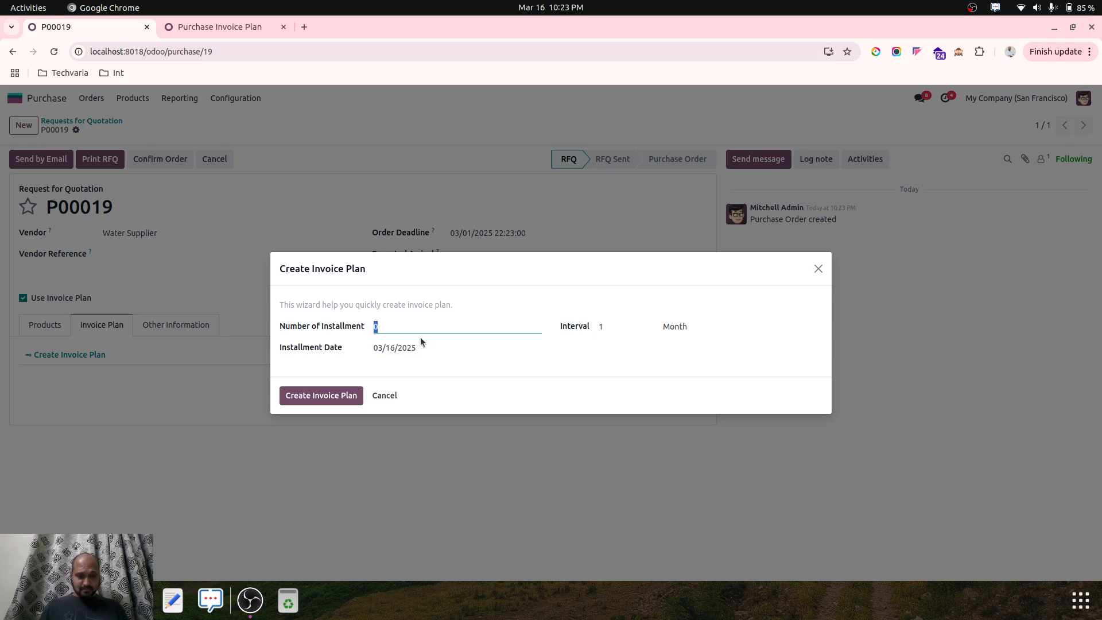
pyautogui.write('5')
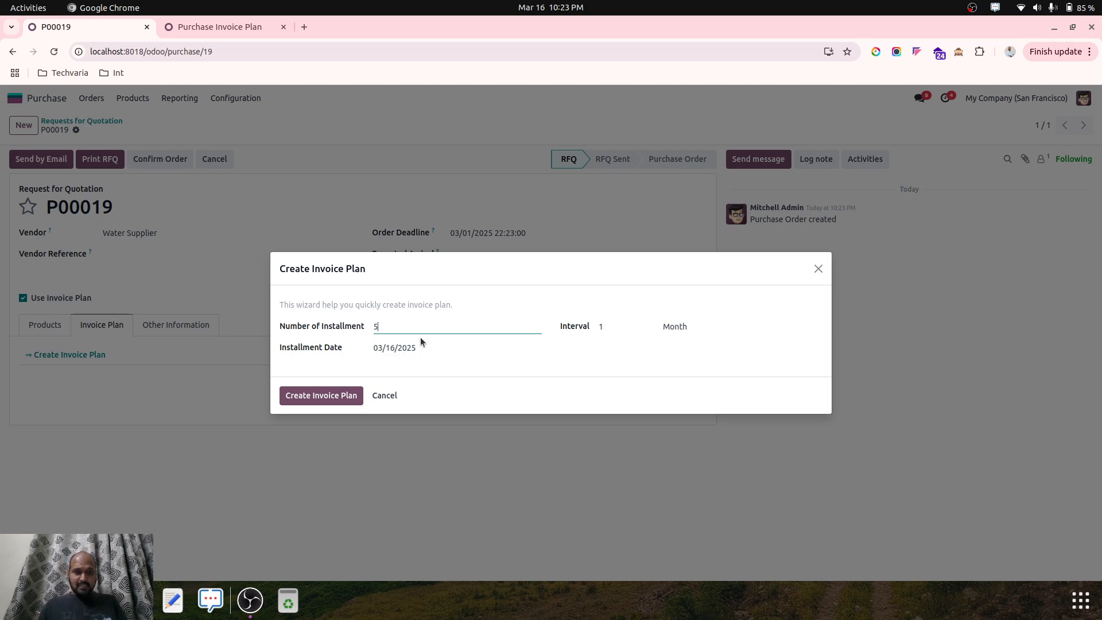
pyautogui.press('Tab')
pyautogui.click(434, 352)
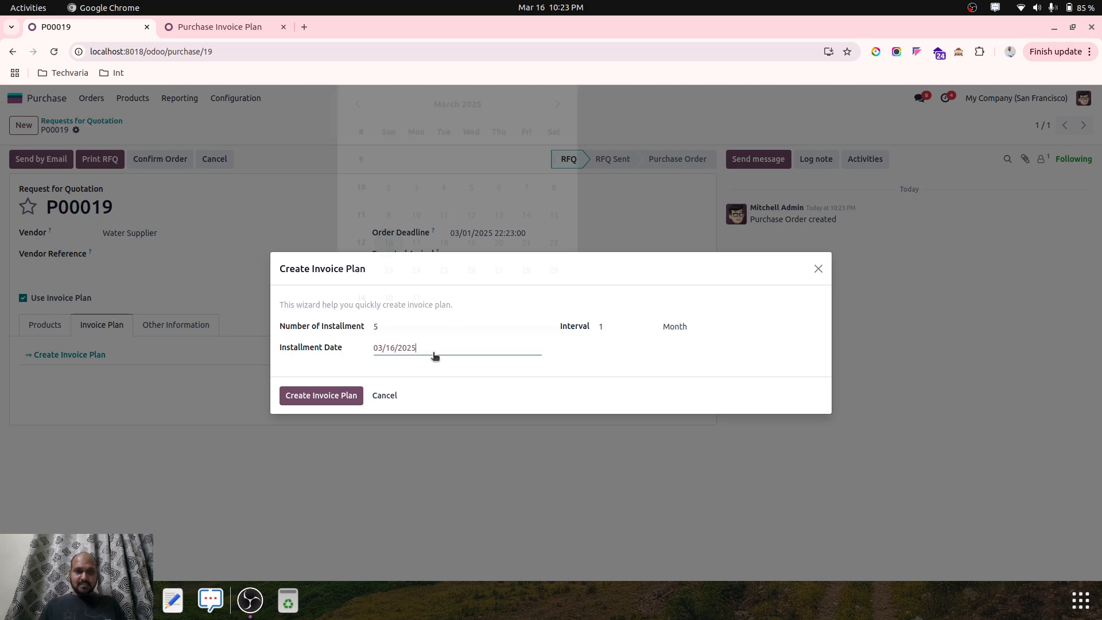
pyautogui.click(551, 168)
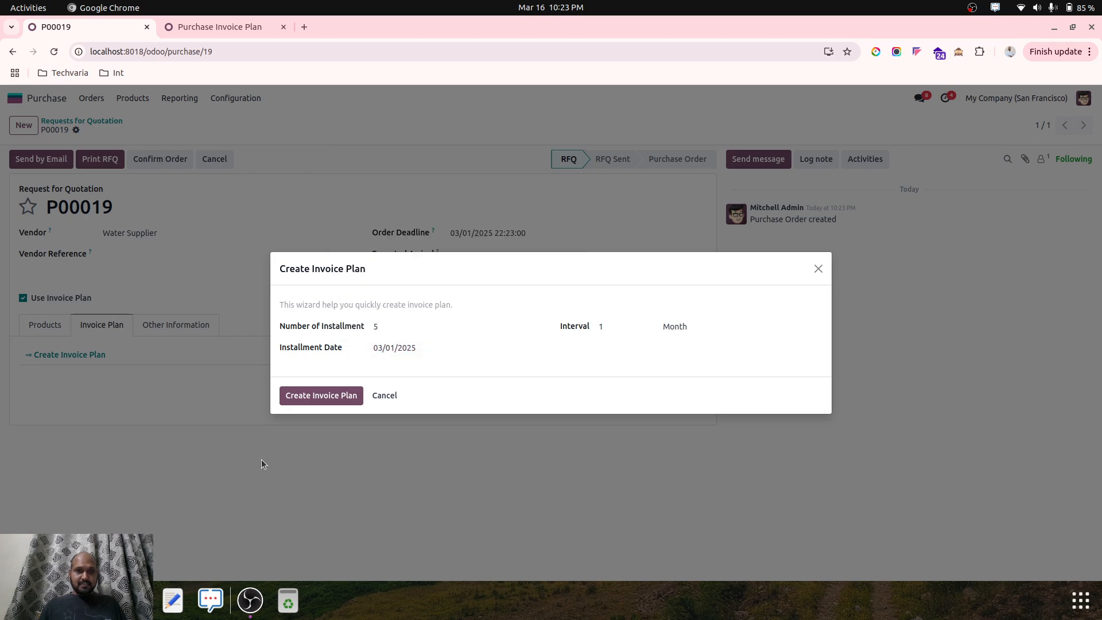
pyautogui.click(337, 404)
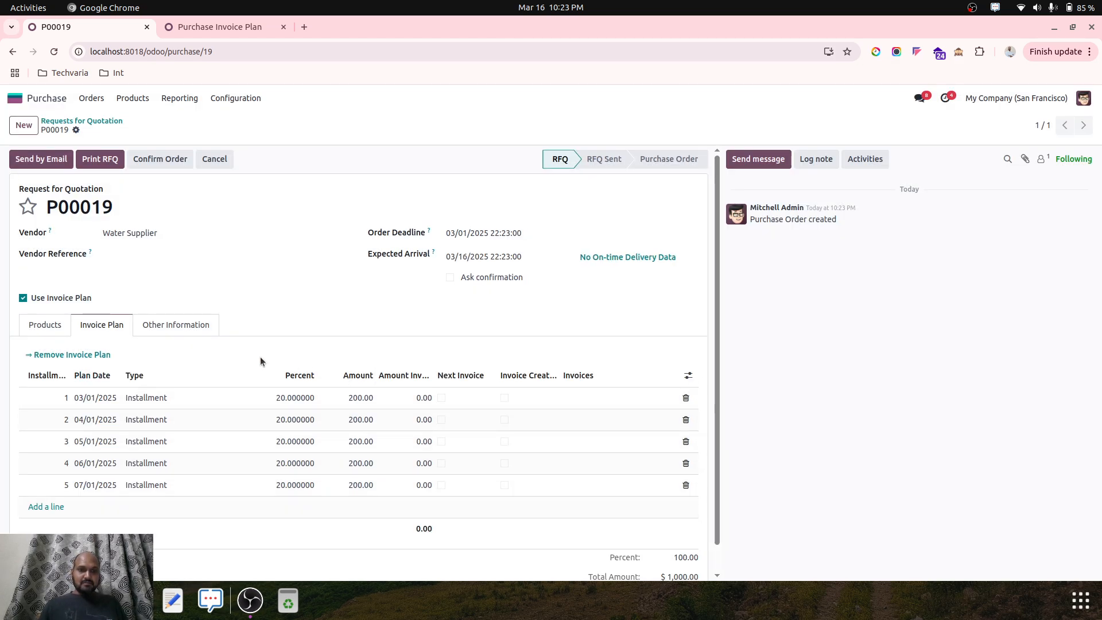
# - Confirm the Water Supplier order and check its product line and invoice plan
pyautogui.click(51, 326)
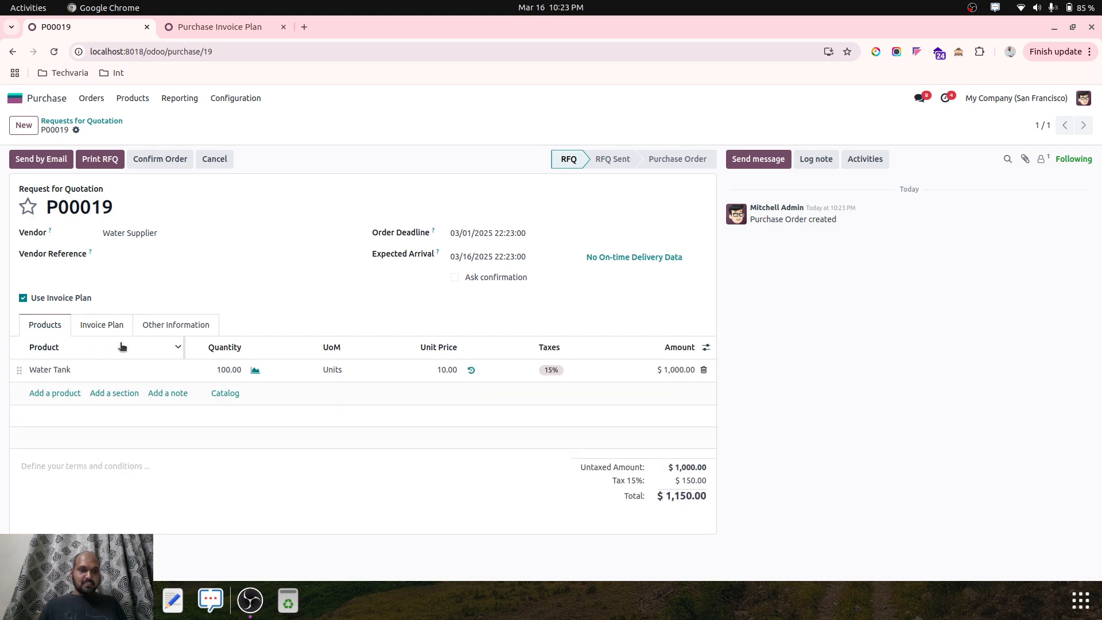
pyautogui.click(160, 159)
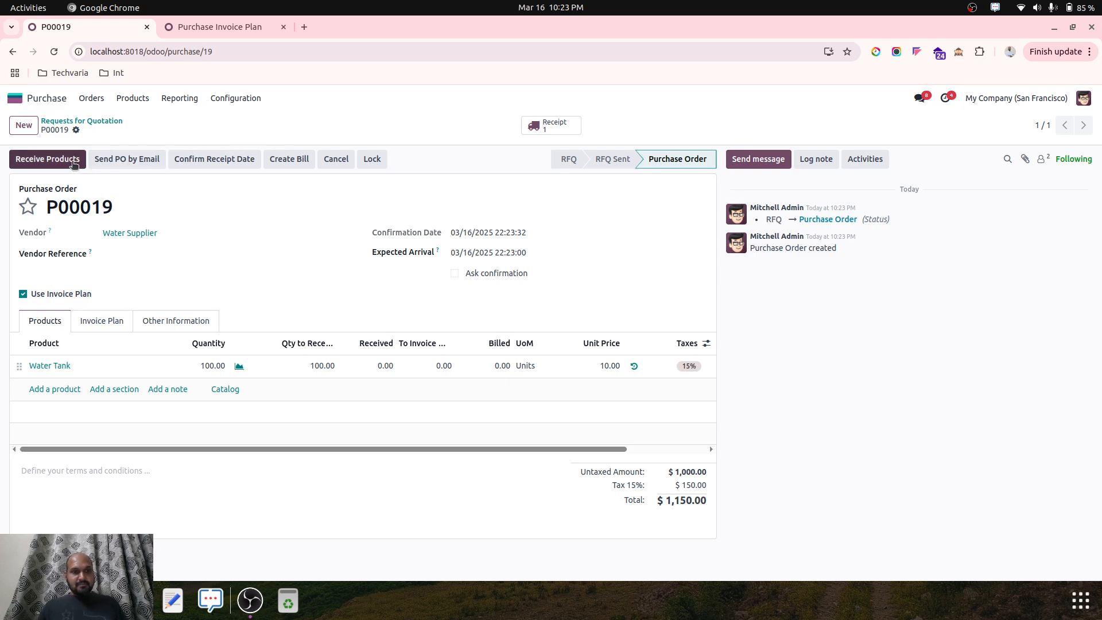
pyautogui.click(103, 321)
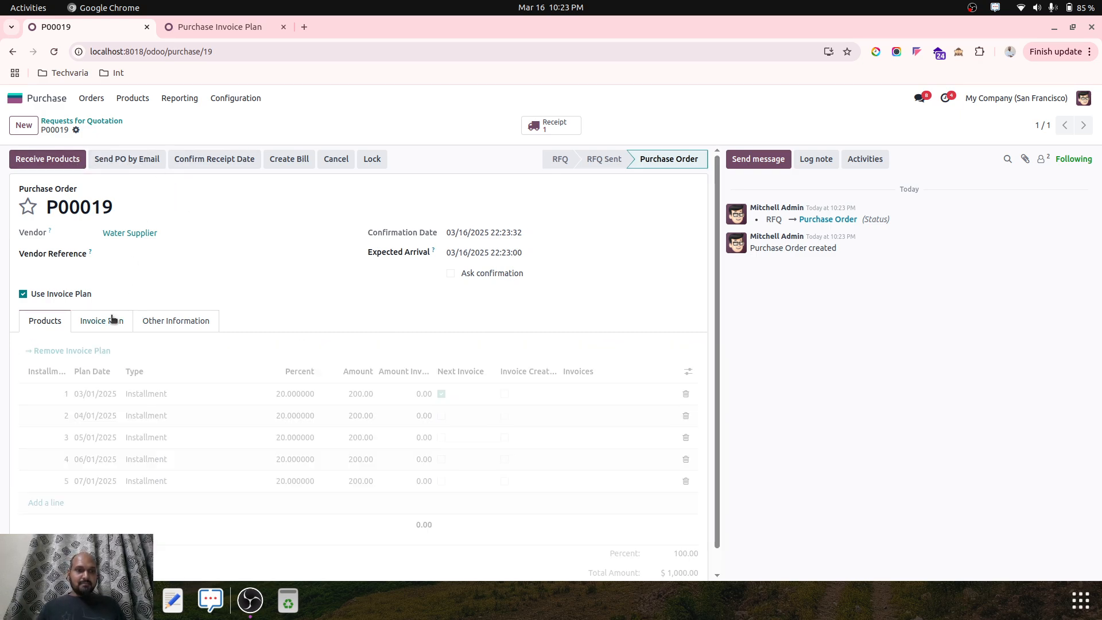
pyautogui.click(43, 325)
# - Receive 20 units of Water Tank on the order's receipt, validate it with a backorder and return to the order
pyautogui.click(550, 125)
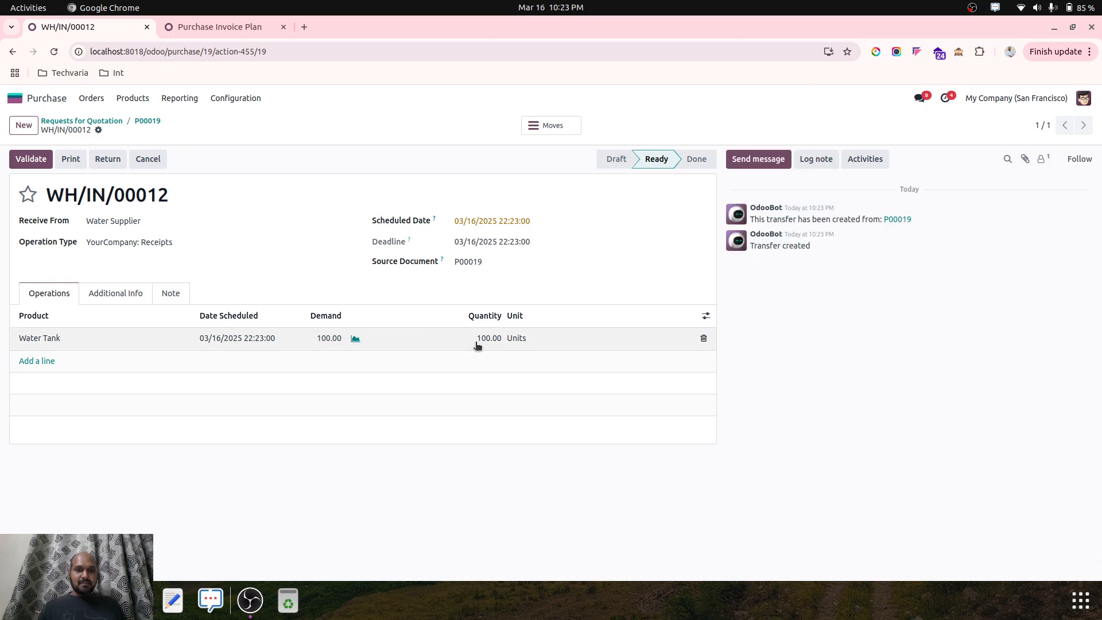
pyautogui.click(475, 339)
pyautogui.write('20.00')
pyautogui.press('Return')
pyautogui.click(273, 239)
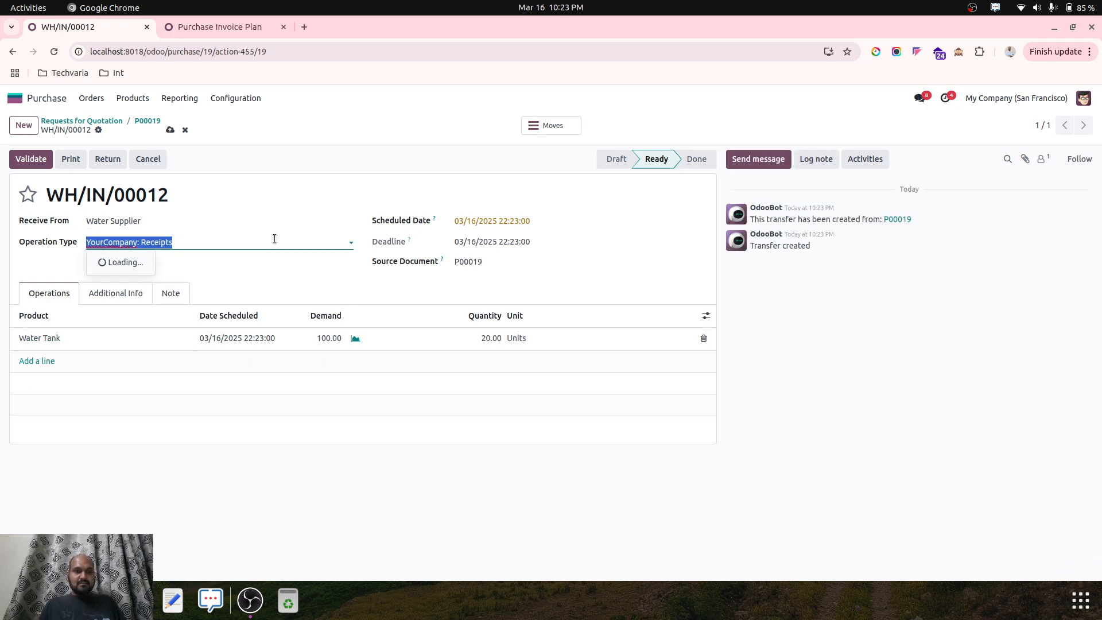
pyautogui.click(171, 131)
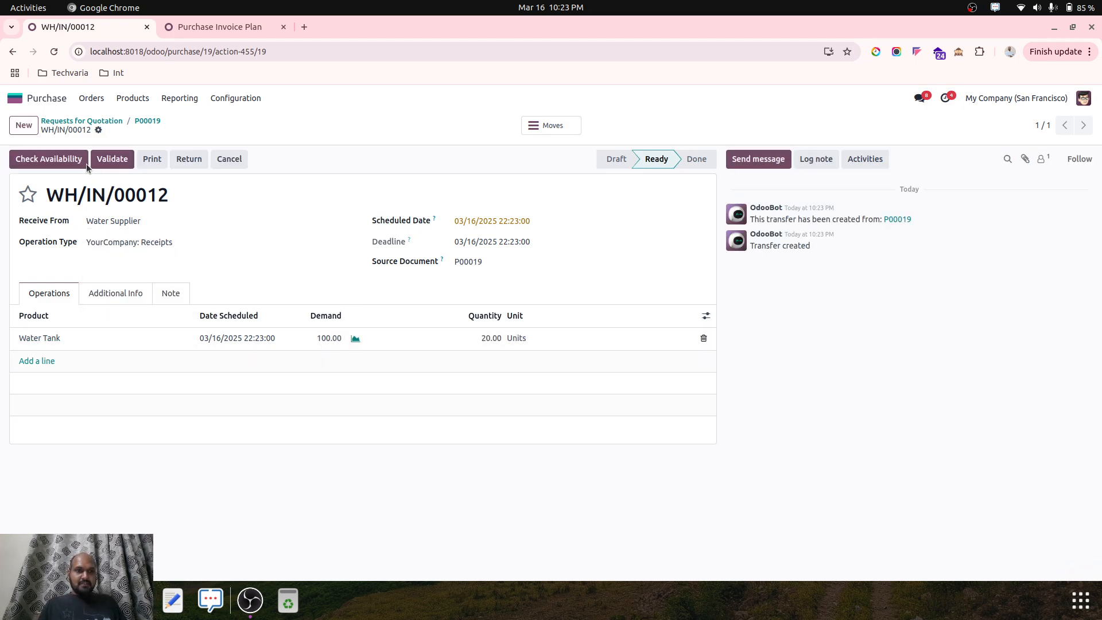
pyautogui.click(106, 160)
pyautogui.click(299, 382)
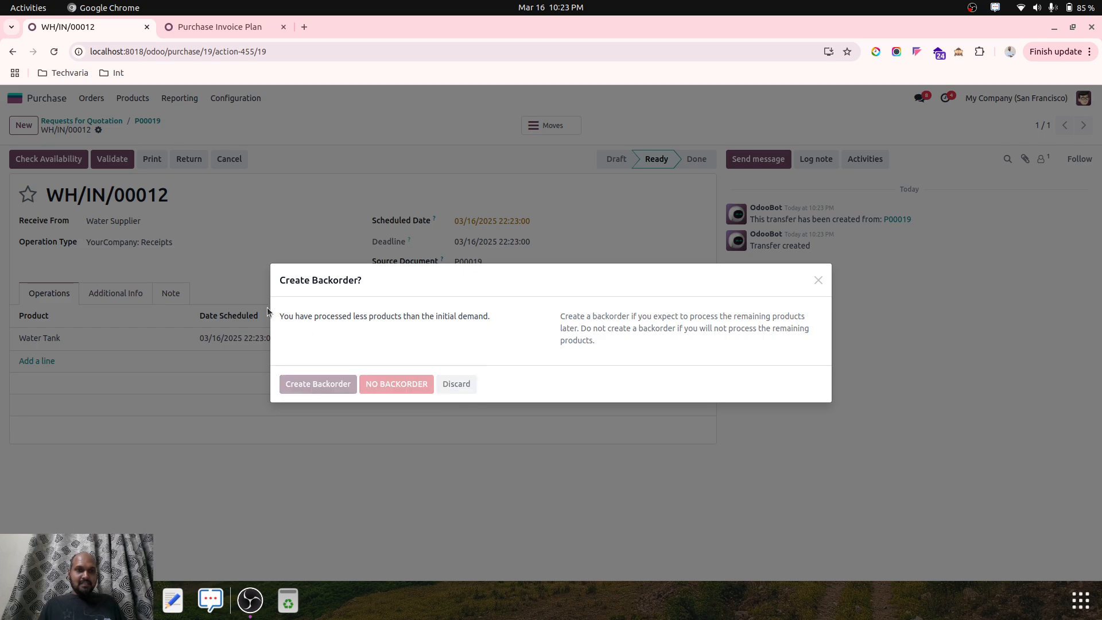
pyautogui.click(148, 121)
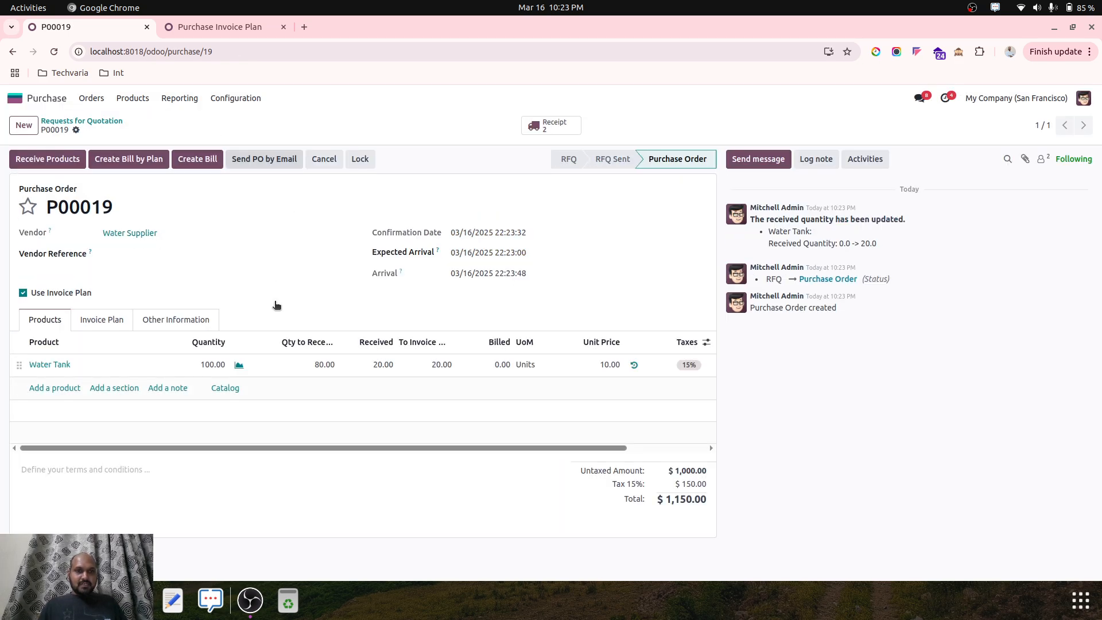
# - Create only the next installment bill by plan for the Water Tank order and confirm it
pyautogui.click(127, 160)
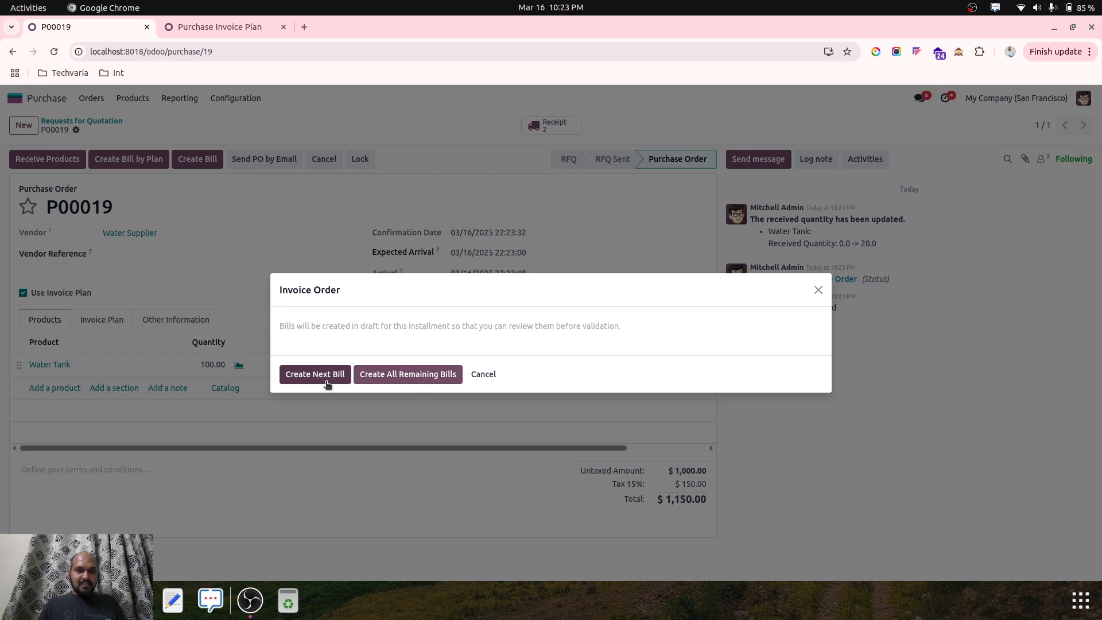
pyautogui.click(325, 380)
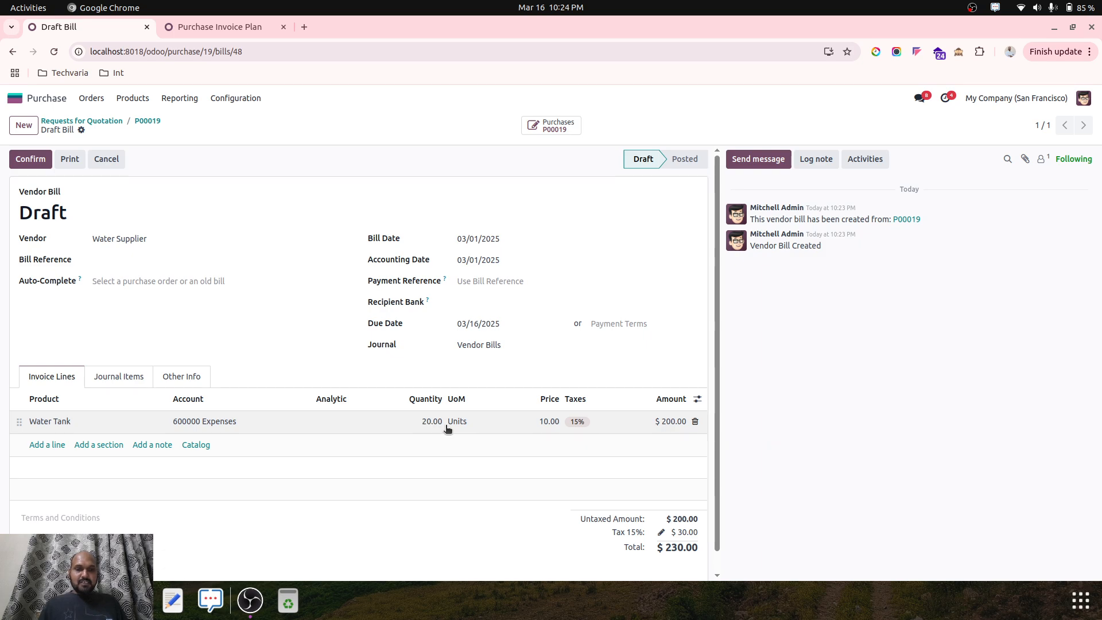
pyautogui.click(21, 159)
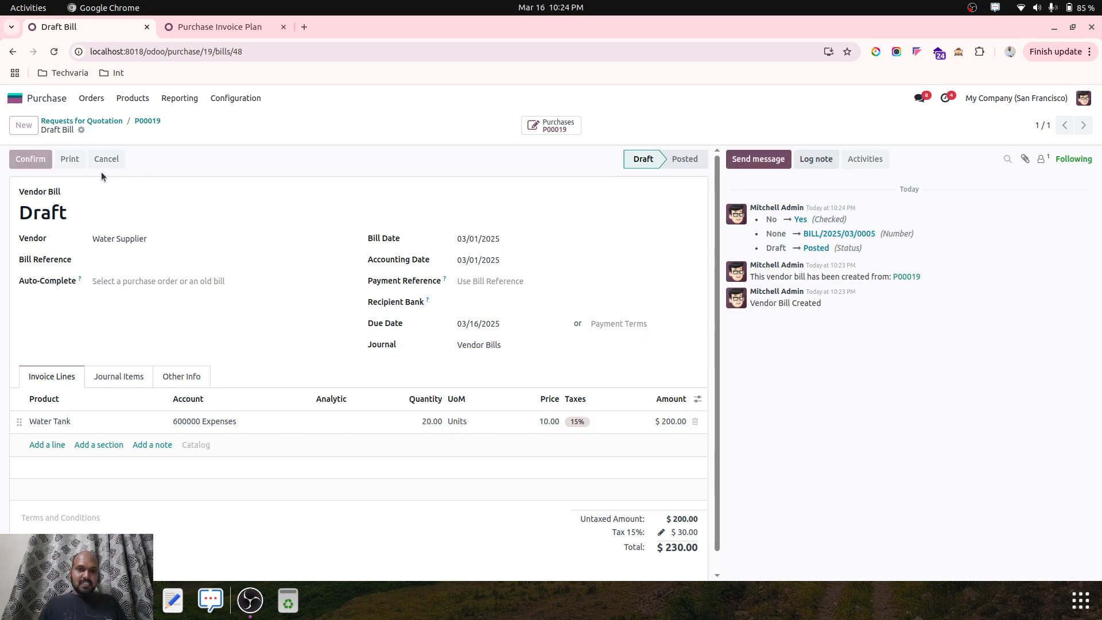
# - Open the Water Tank order's pending backorder receipt and set its received quantity to 10 units
pyautogui.click(148, 121)
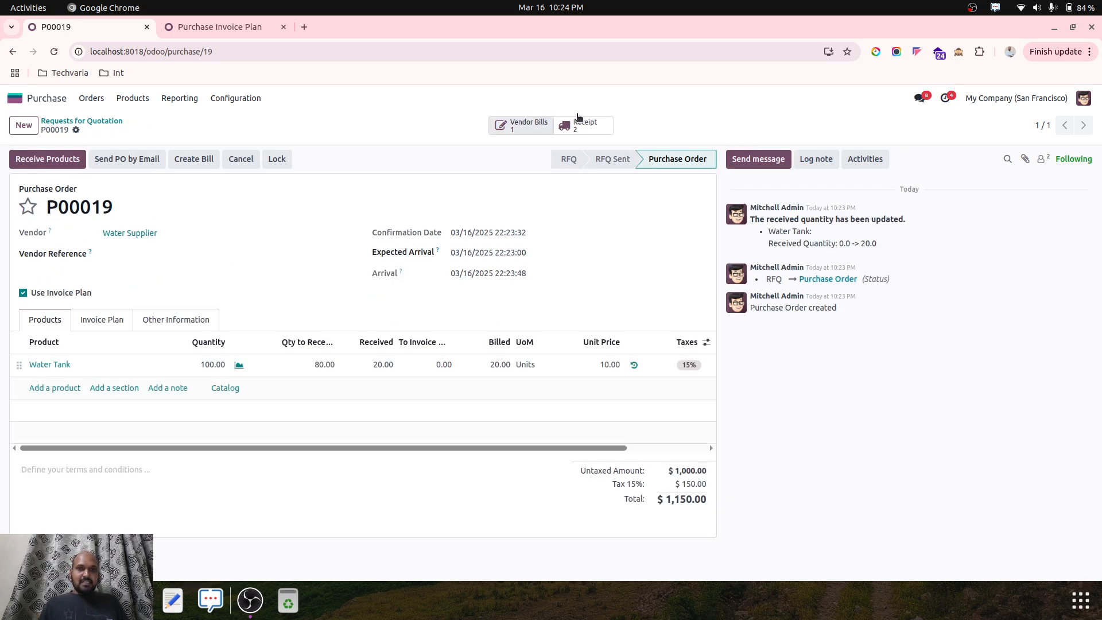
pyautogui.click(580, 122)
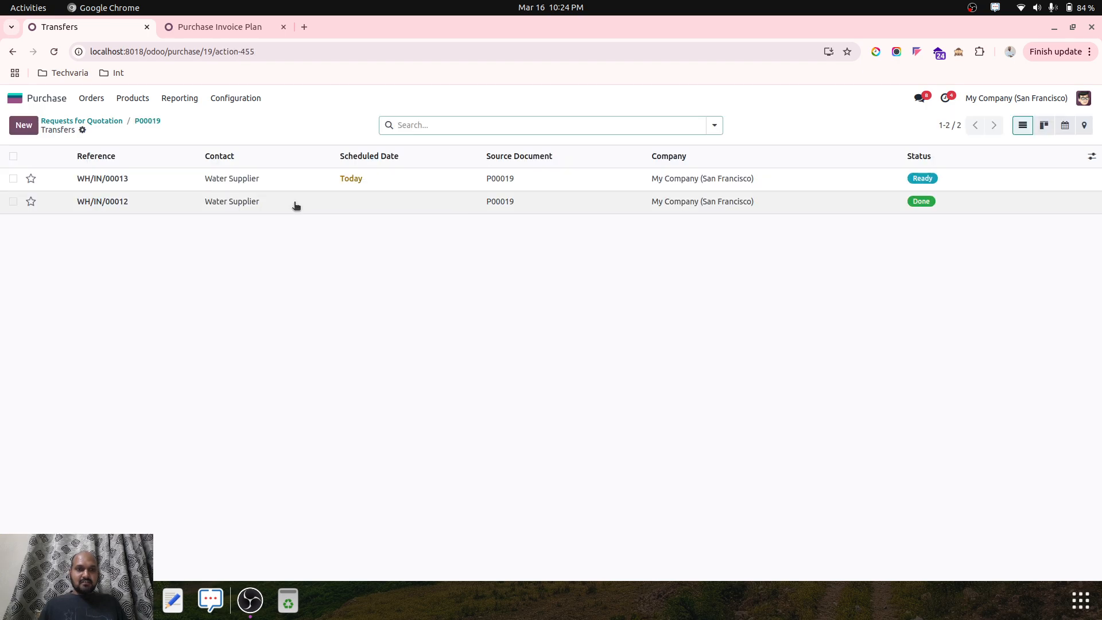
pyautogui.click(298, 179)
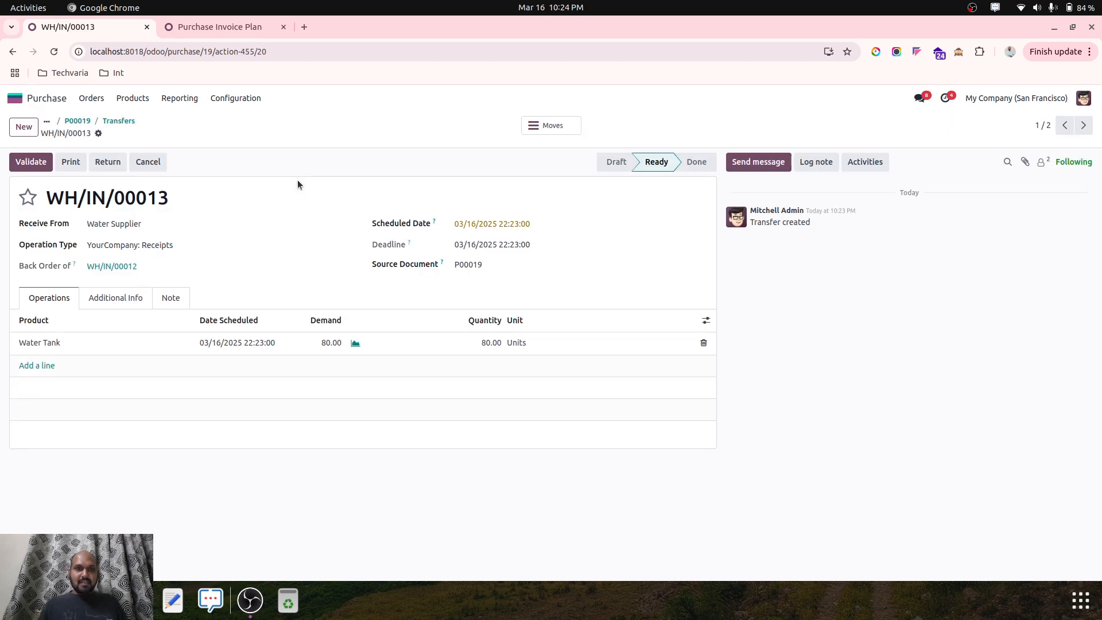
pyautogui.click(480, 343)
pyautogui.write('10')
pyautogui.press('Return')
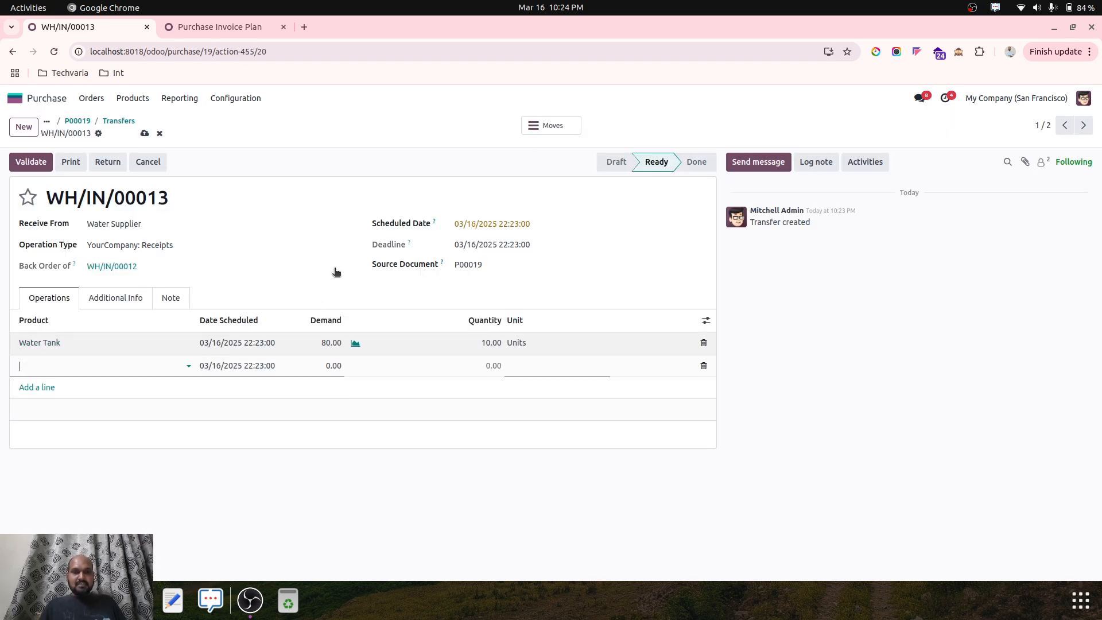
# - Validate the Water Tank backorder receipt with a further backorder for the remaining units and return to the purchase order
pyautogui.click(302, 264)
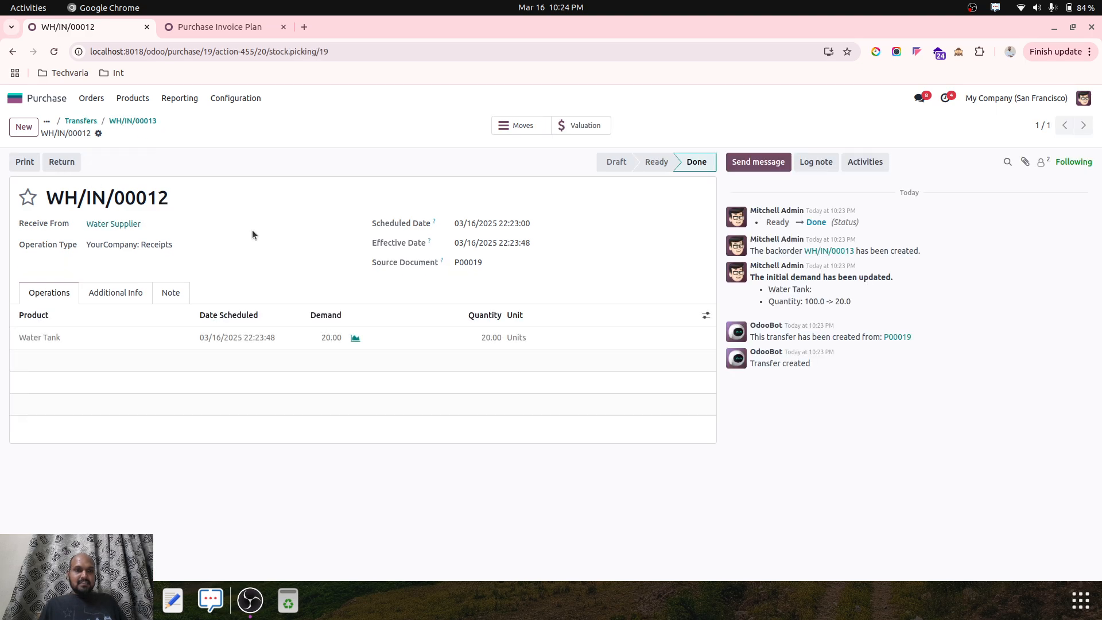
pyautogui.click(144, 120)
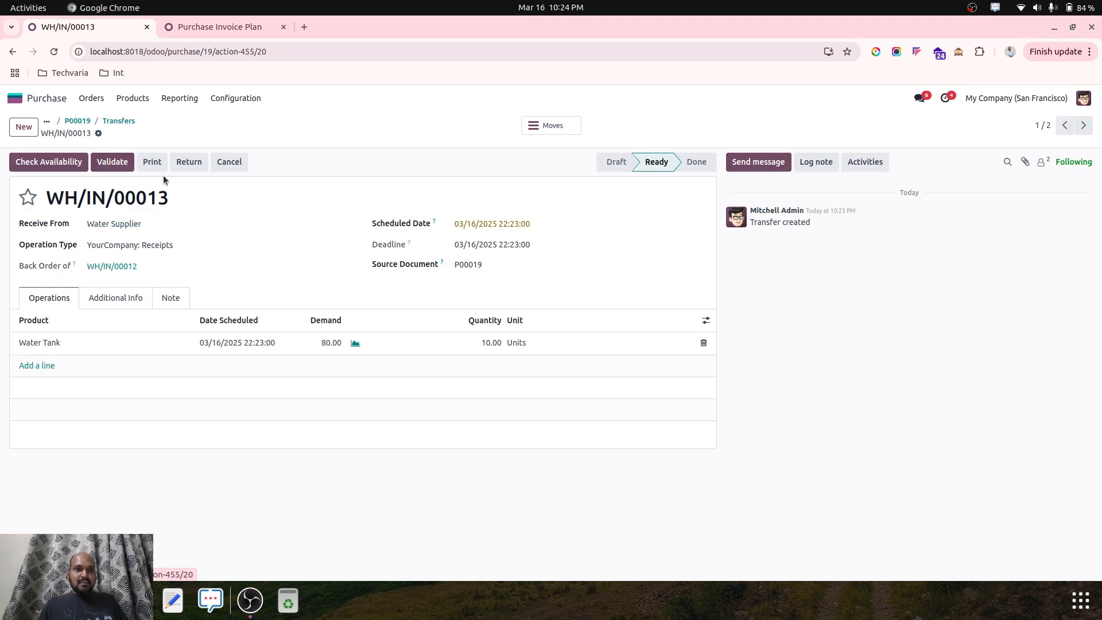
pyautogui.click(124, 162)
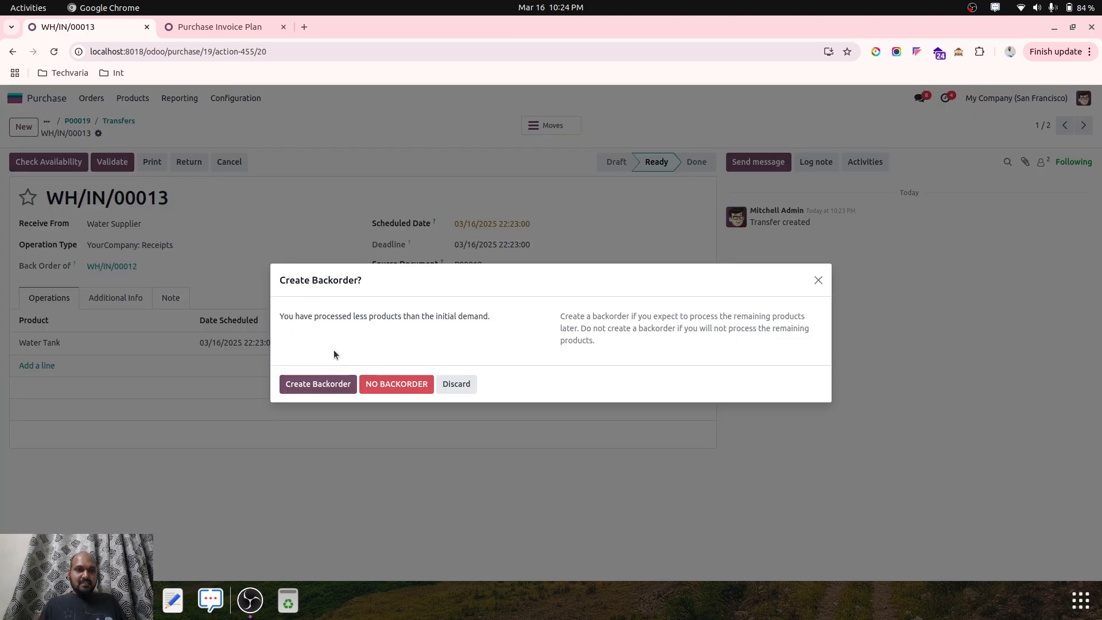
pyautogui.click(318, 384)
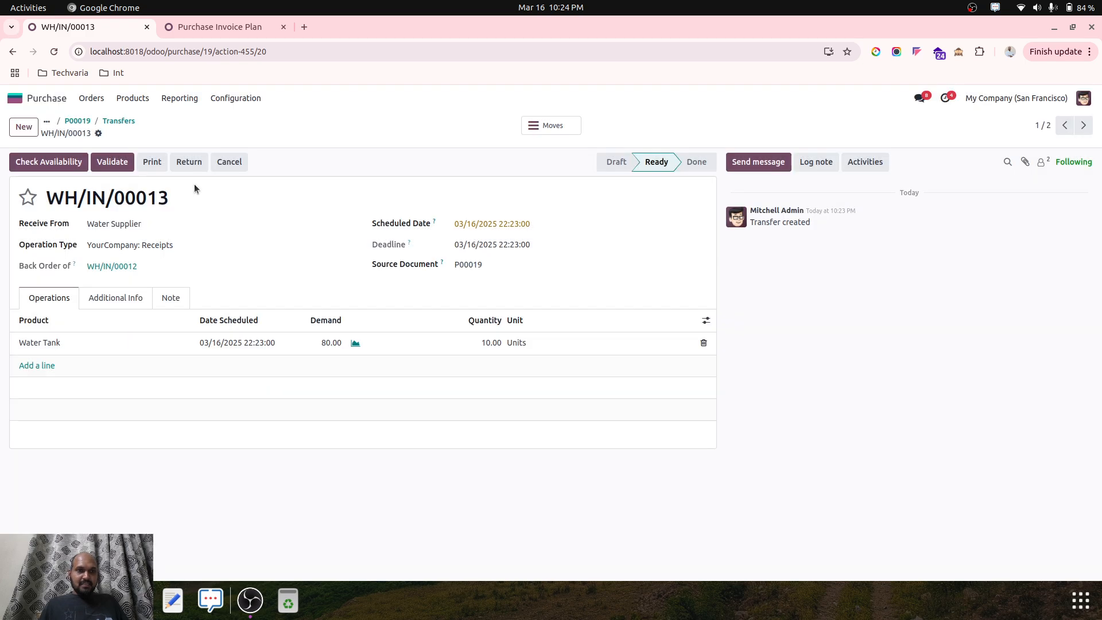
pyautogui.click(87, 122)
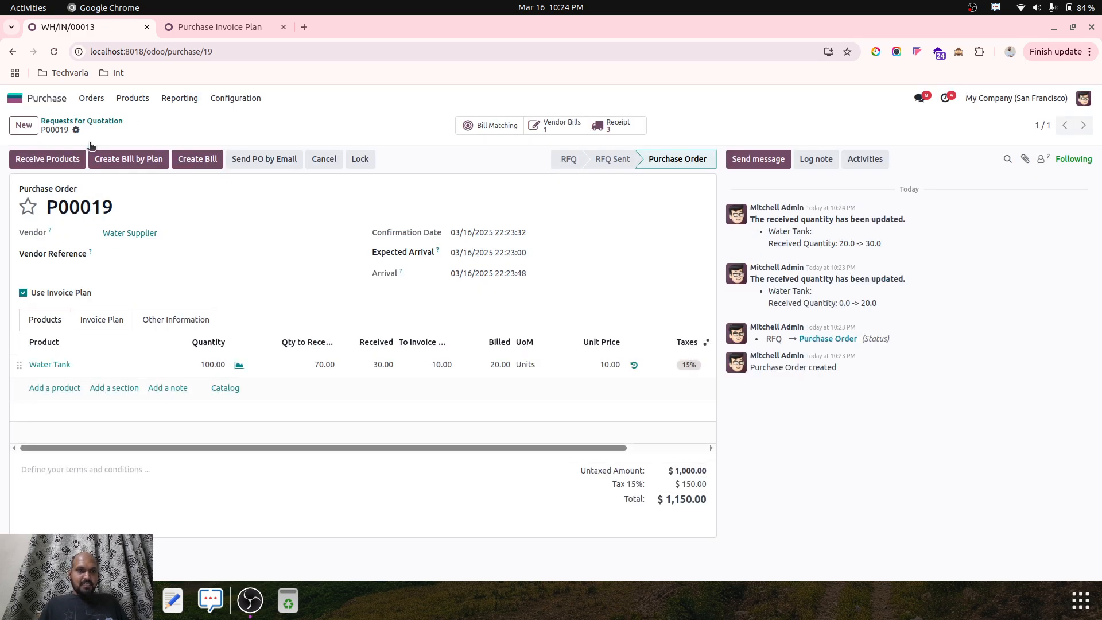
# - Try to create only the next bill by plan for the second Water Tank installment, and cancel the billing dialog
pyautogui.click(116, 320)
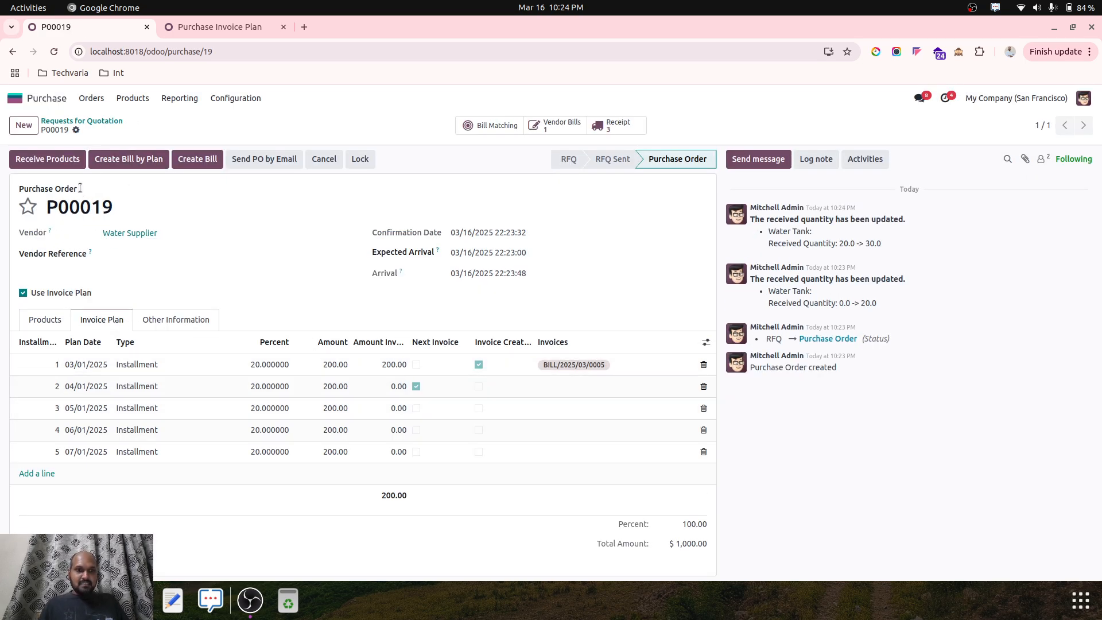
pyautogui.click(100, 164)
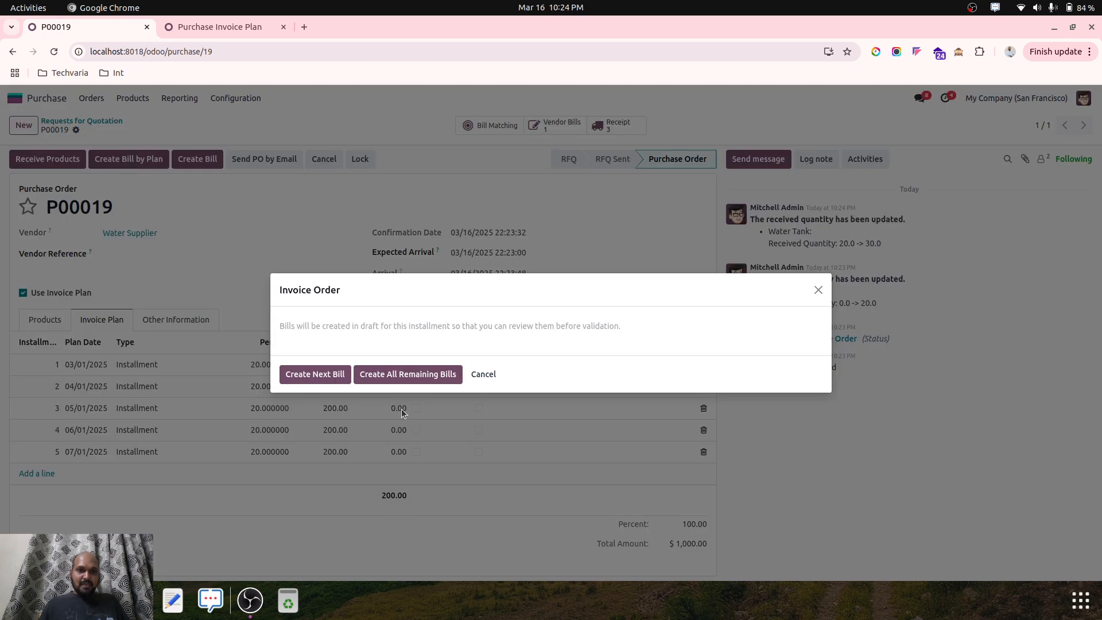
pyautogui.click(305, 374)
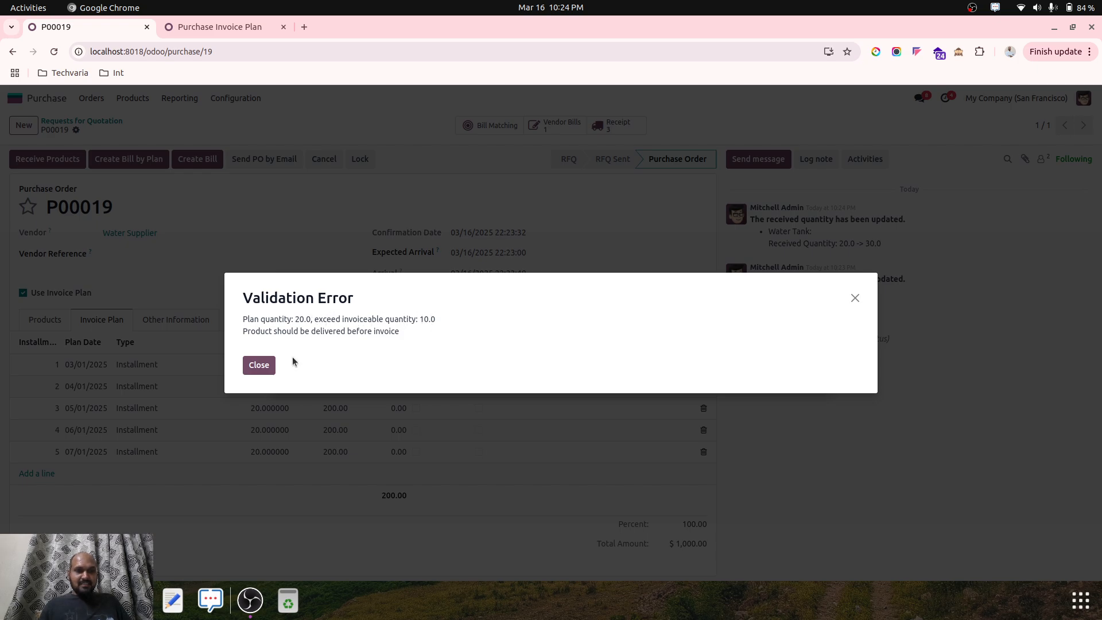
pyautogui.click(261, 366)
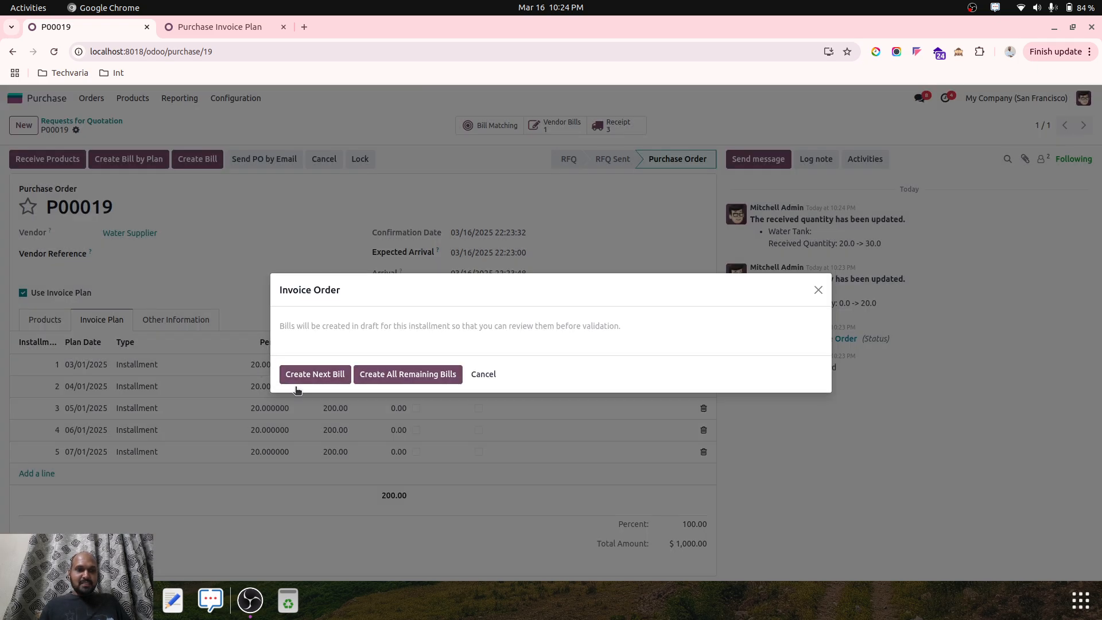
pyautogui.click(483, 374)
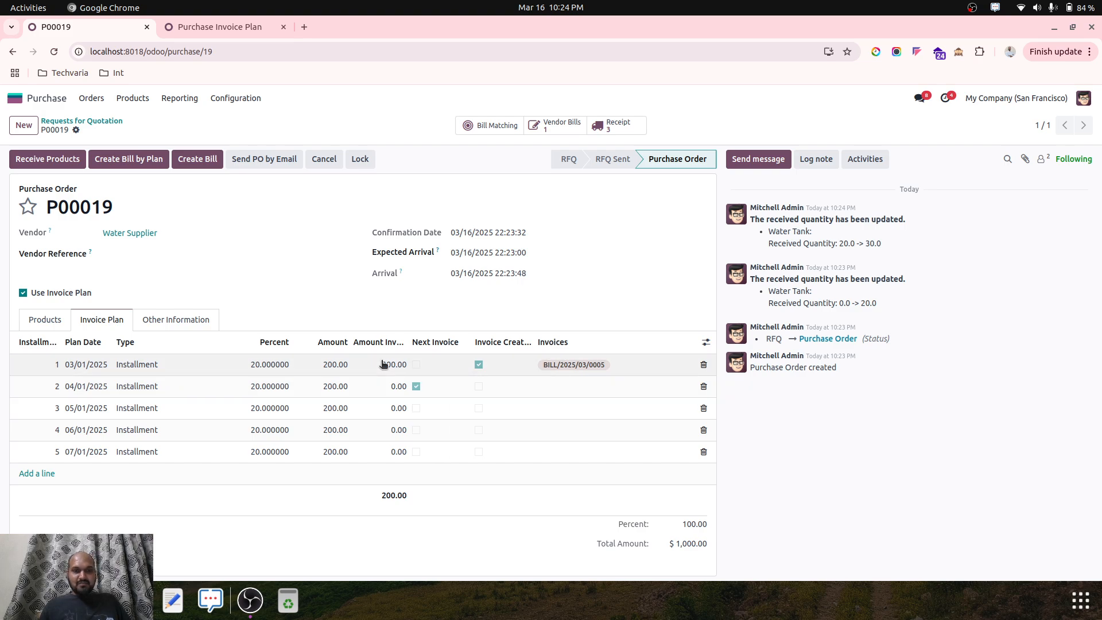
# - Check the order's product quantities and receipts, and set the second installment's invoiced amount to 10 and save the order
pyautogui.click(51, 321)
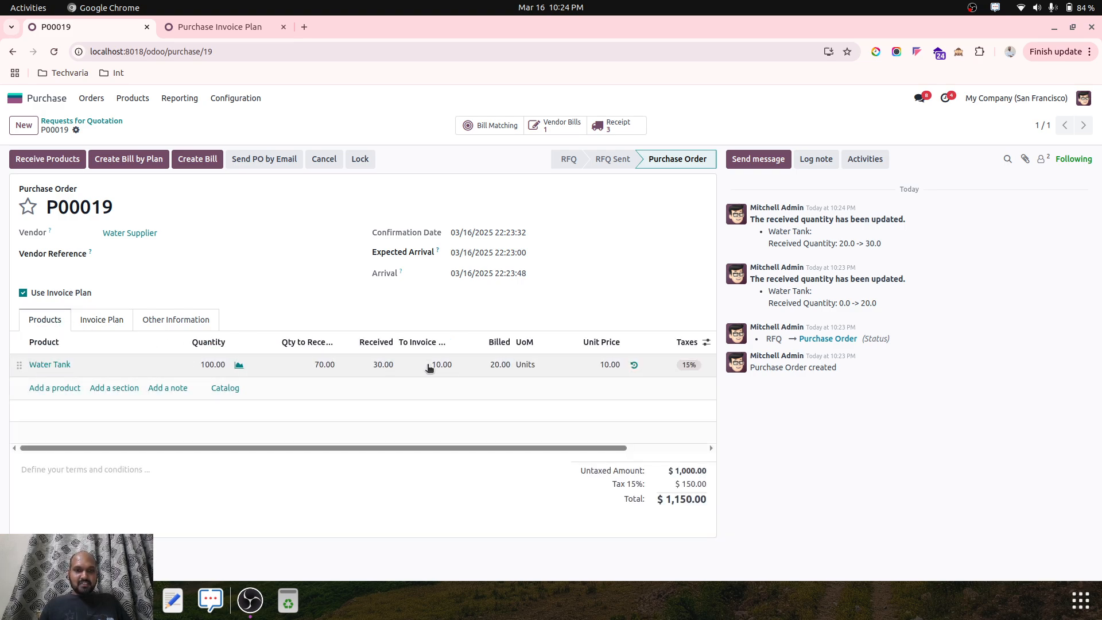
pyautogui.click(107, 317)
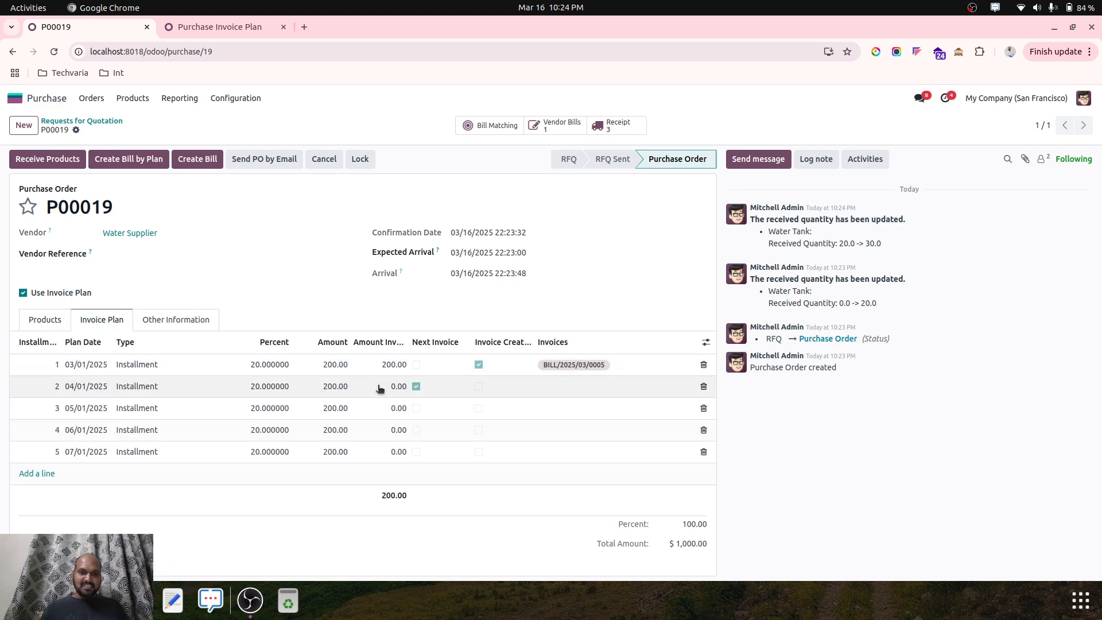
pyautogui.click(609, 132)
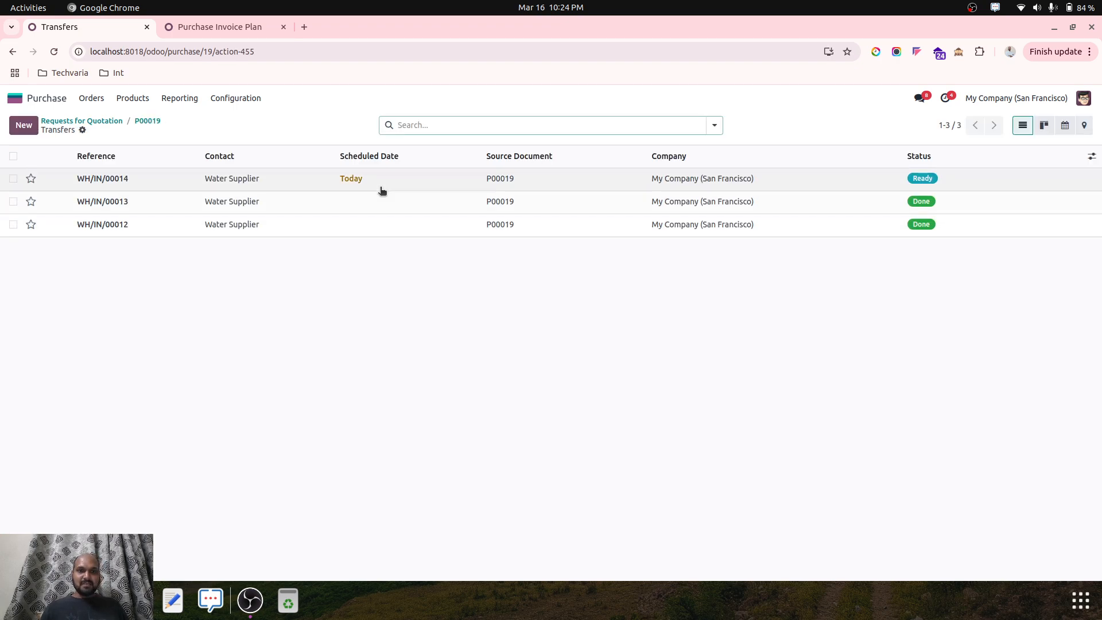
pyautogui.click(147, 119)
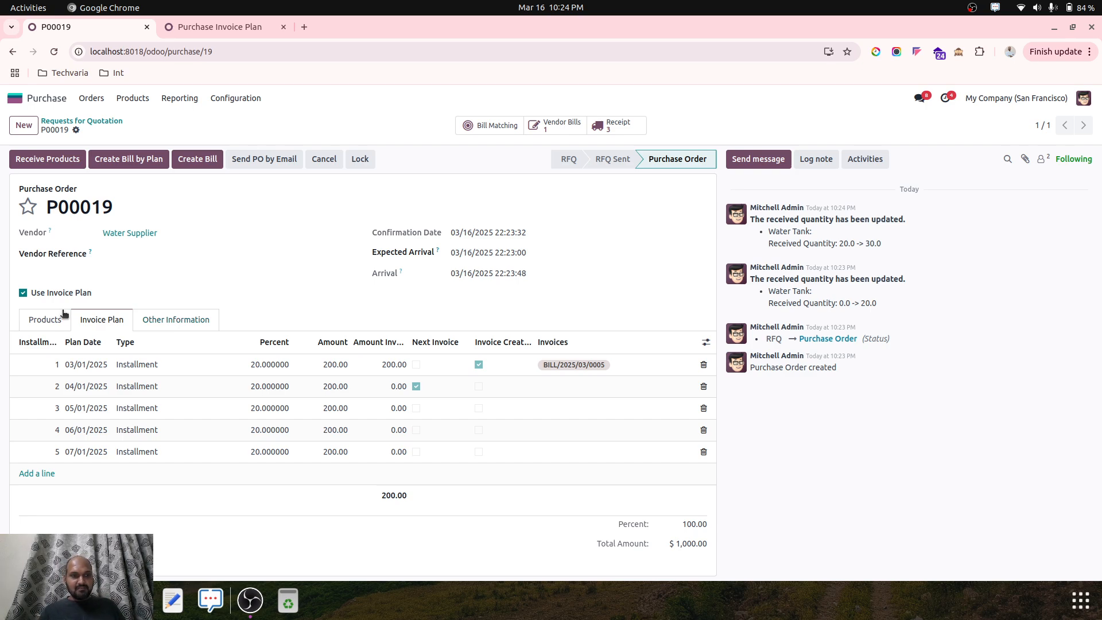
pyautogui.click(43, 321)
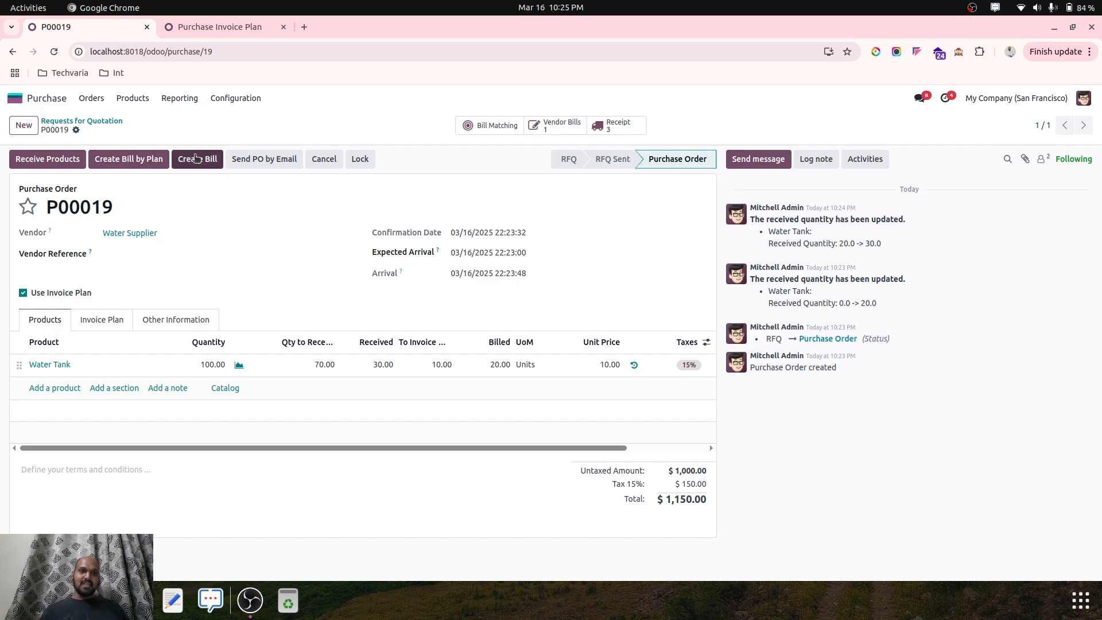
pyautogui.click(123, 317)
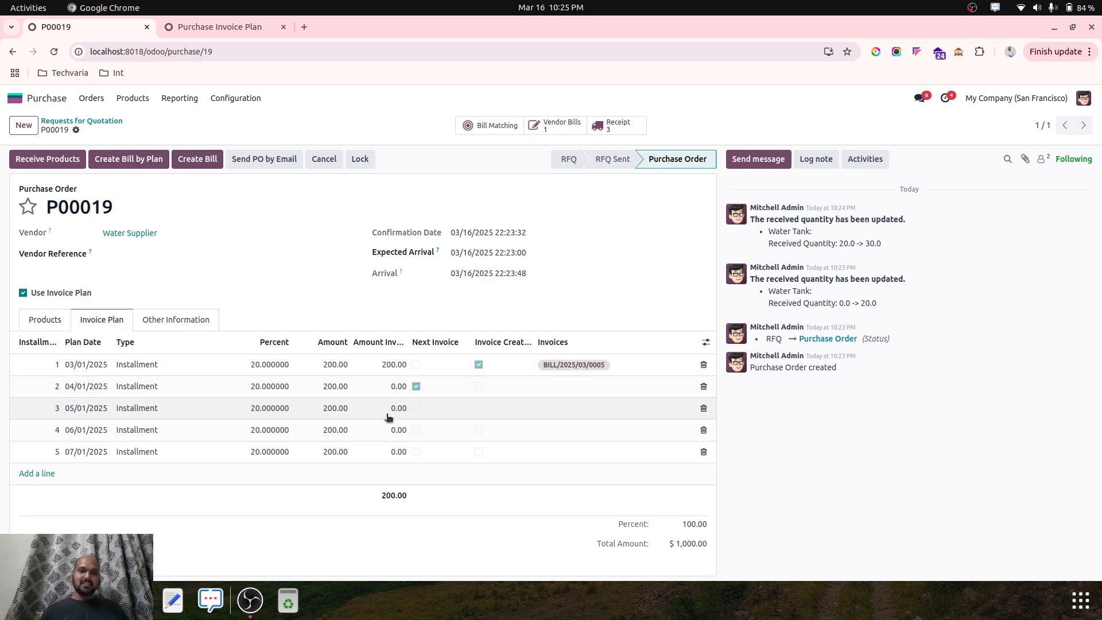
pyautogui.click(395, 395)
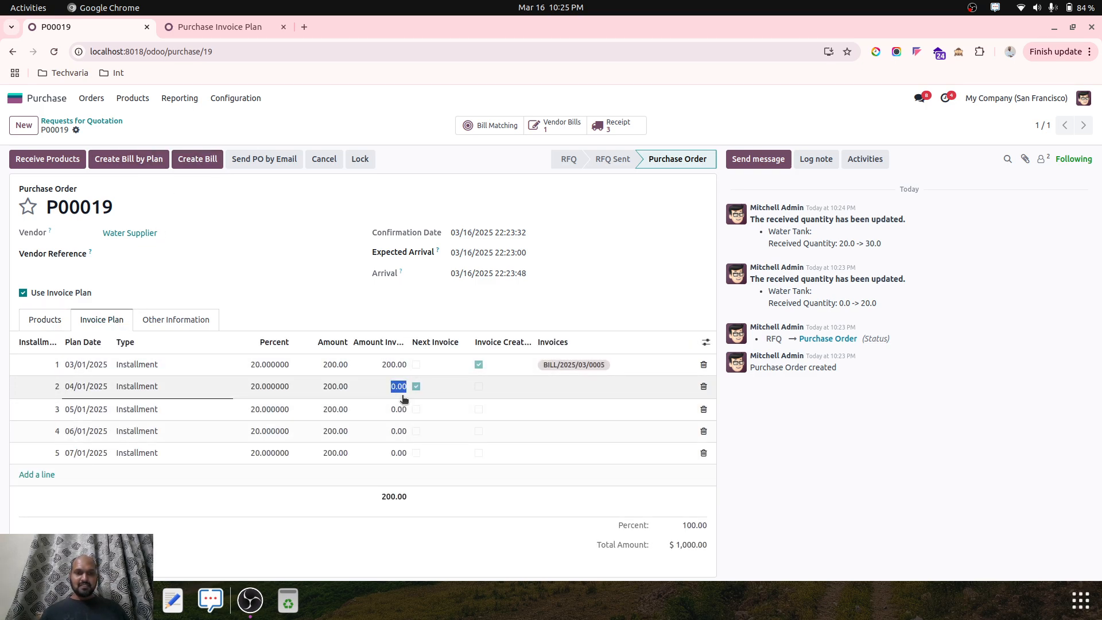
pyautogui.write('10')
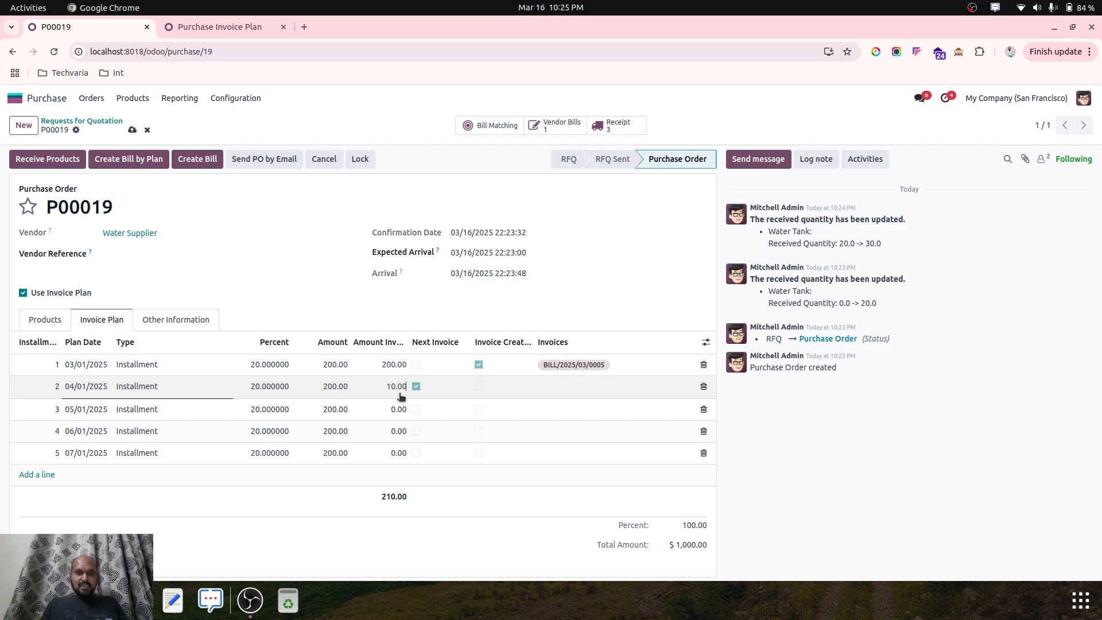
pyautogui.click(281, 246)
pyautogui.click(132, 130)
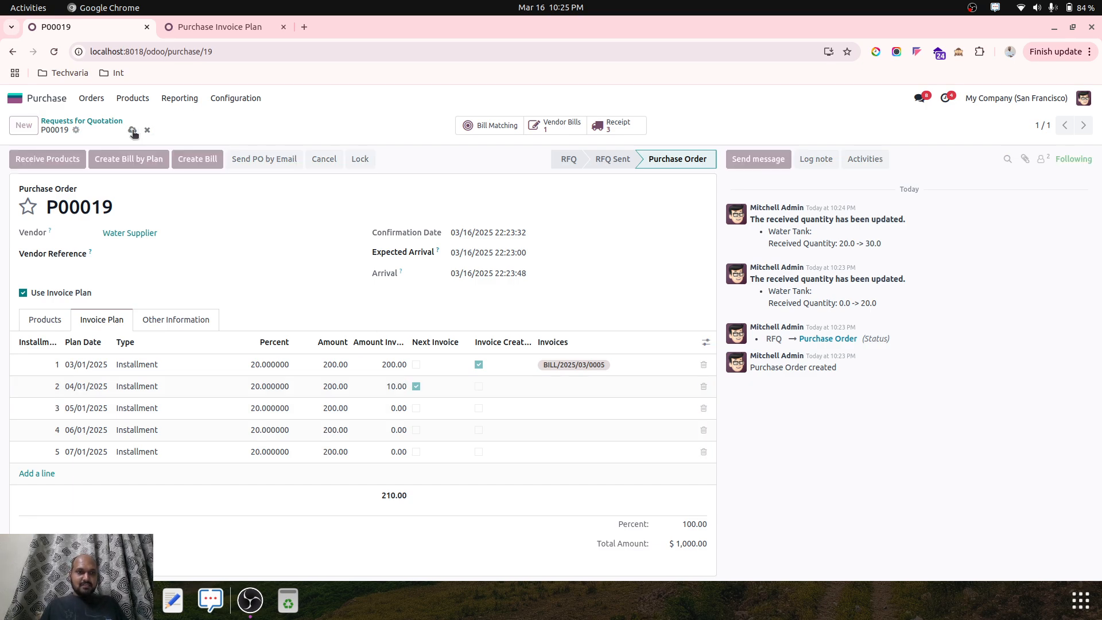
# - Try to create the next bill and all remaining bills by plan for the Water Tank order, and cancel the dialog
pyautogui.click(113, 164)
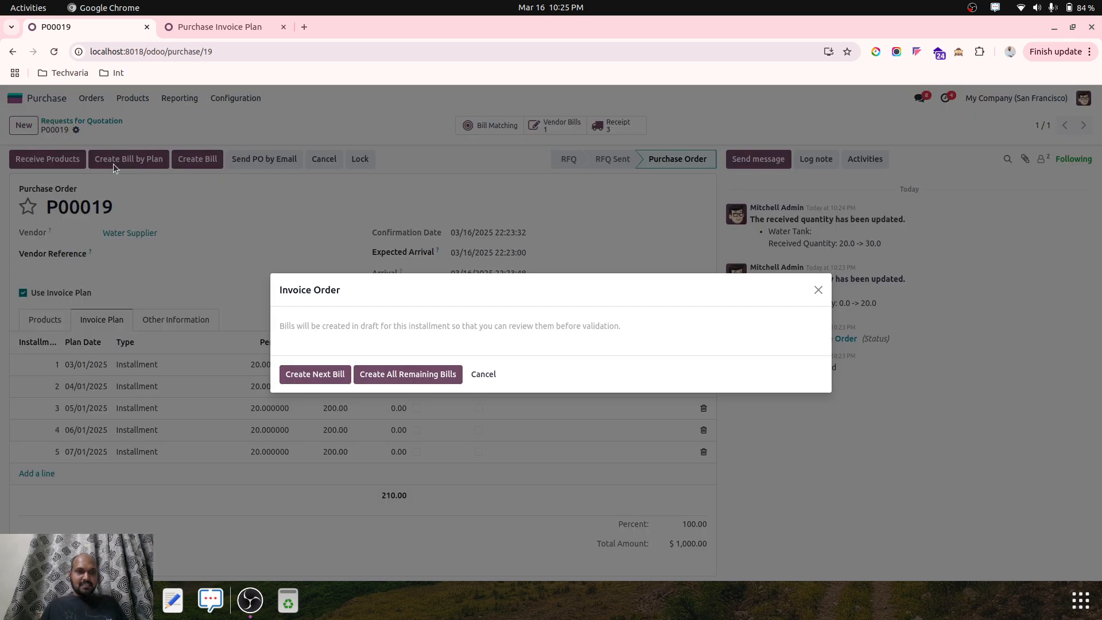
pyautogui.click(327, 376)
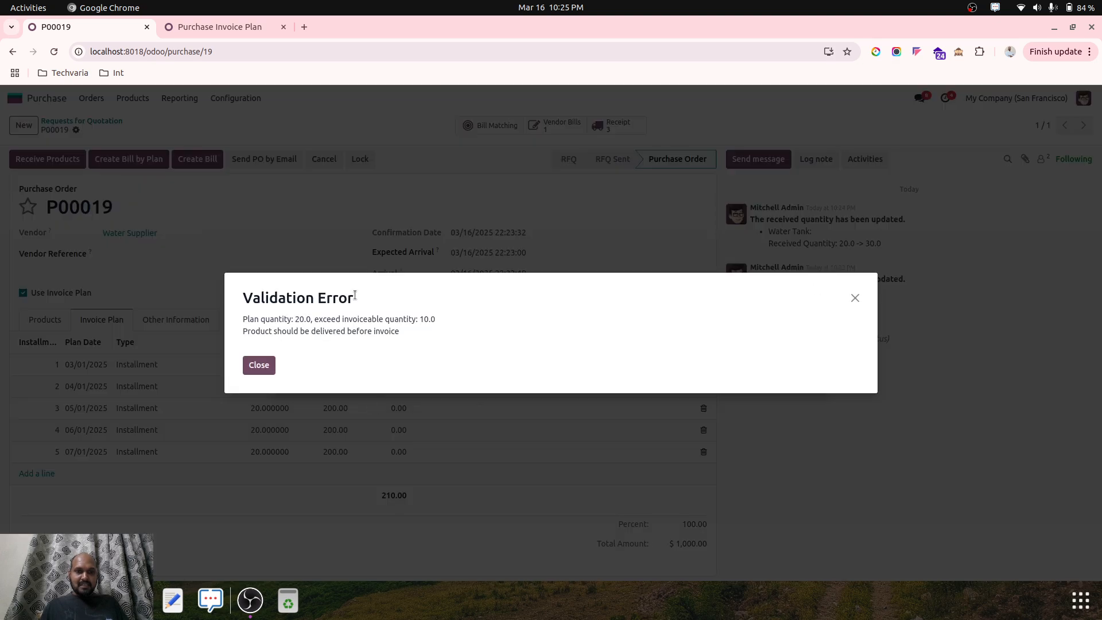
pyautogui.click(259, 364)
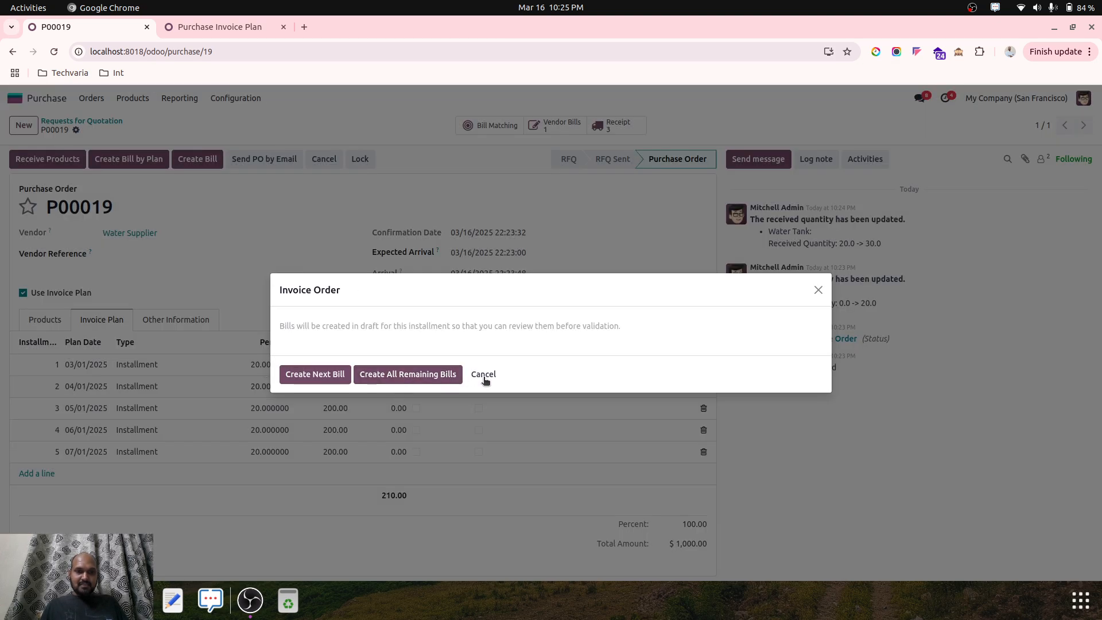
pyautogui.click(390, 375)
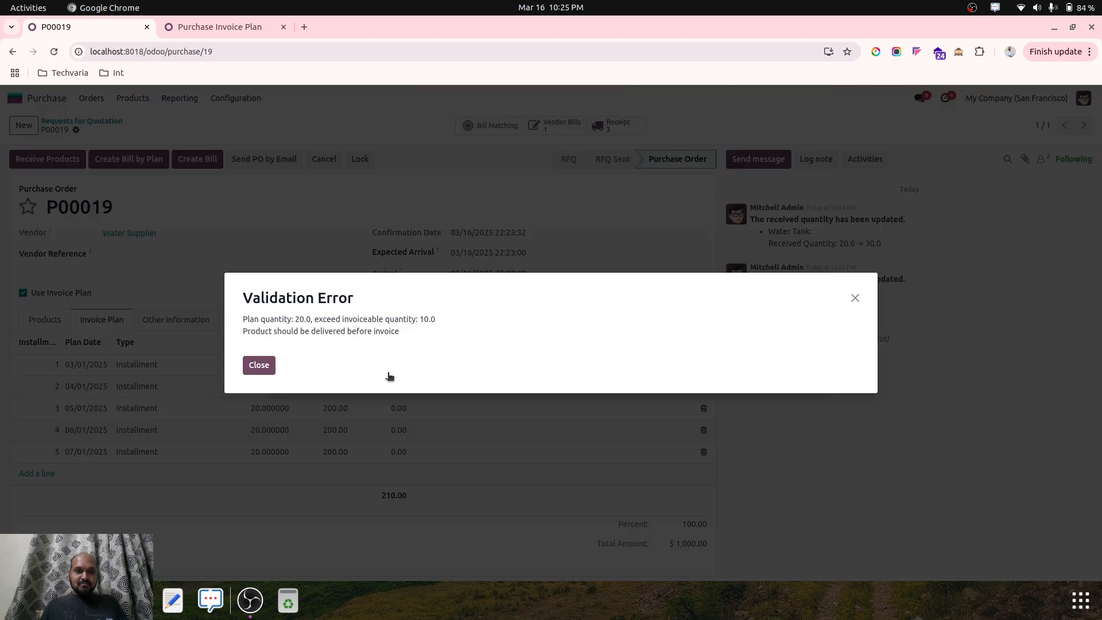
pyautogui.click(274, 366)
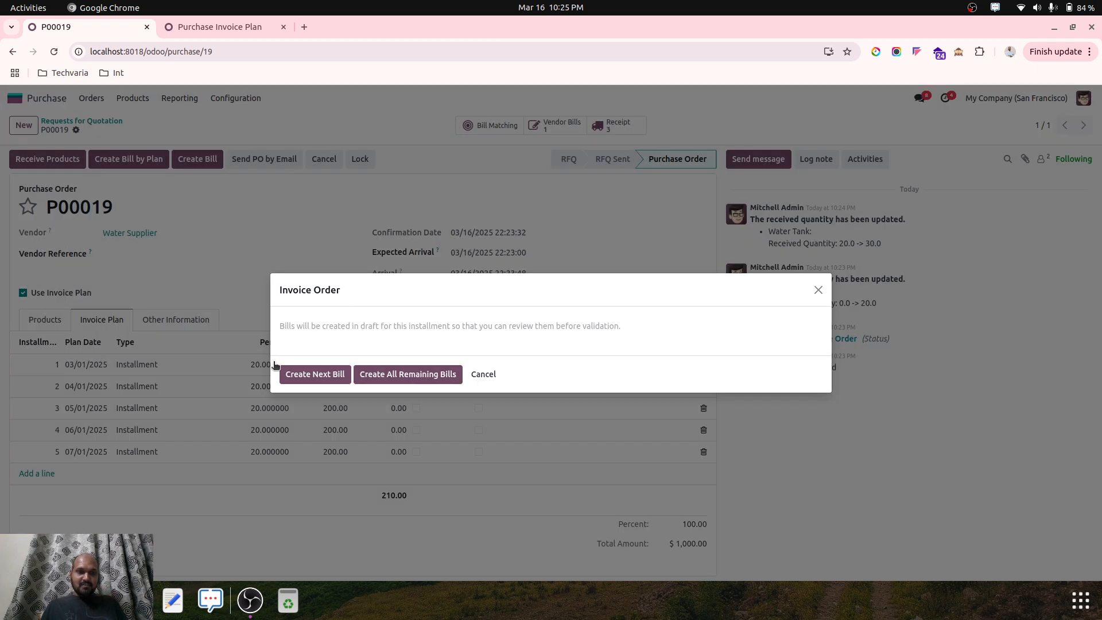
pyautogui.click(488, 380)
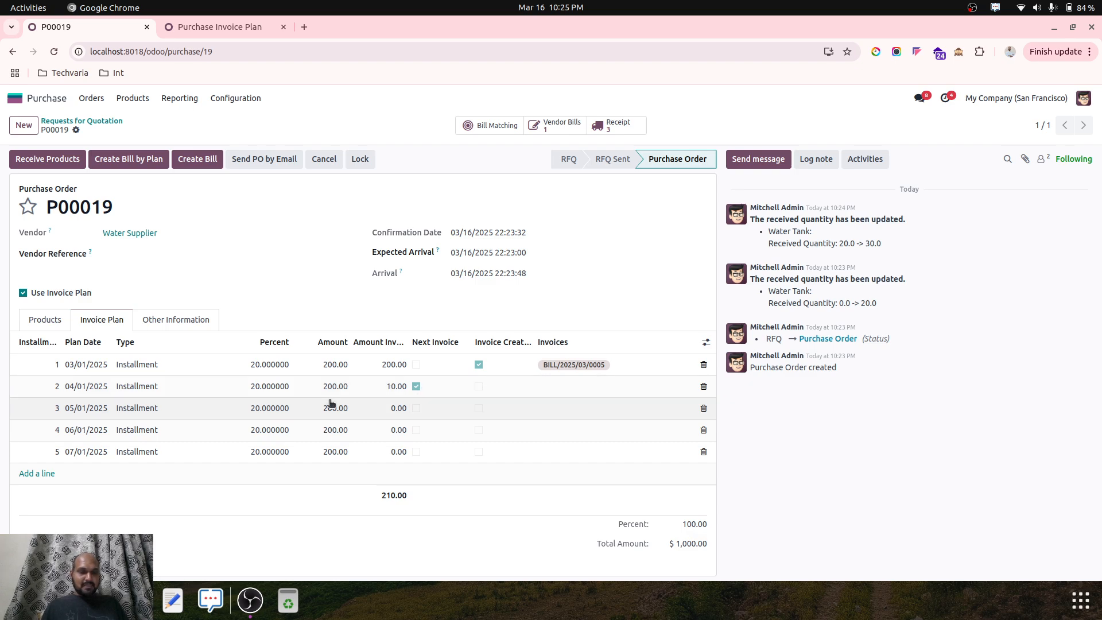
# - Compare the Water Tank order's product quantities with its invoice plan and review the Purchase Invoice Plan module's information page
pyautogui.click(58, 317)
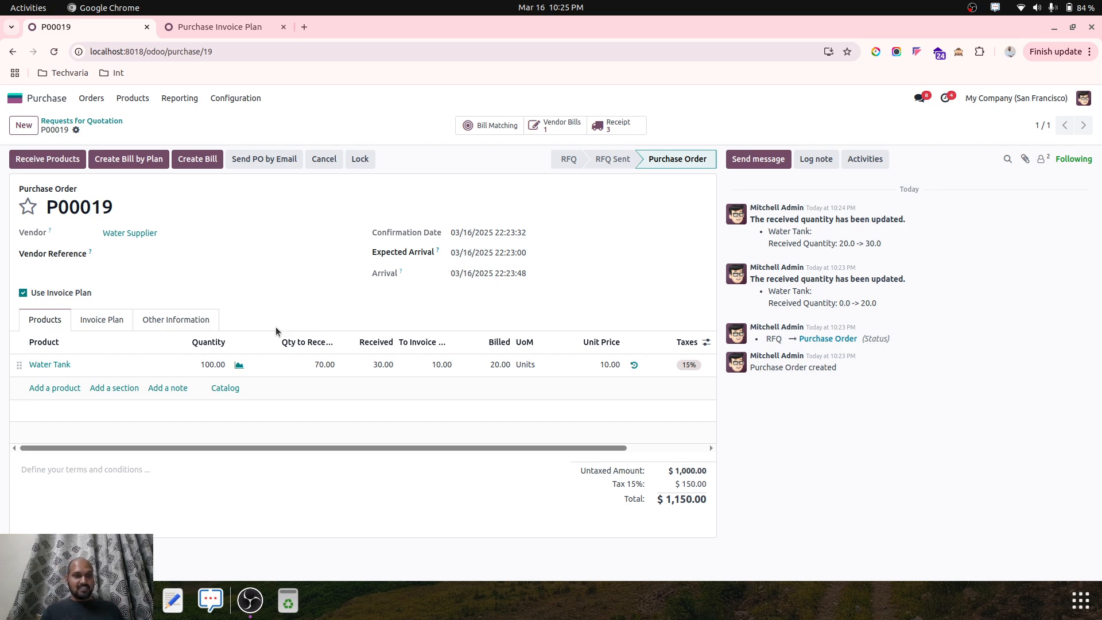
pyautogui.click(107, 320)
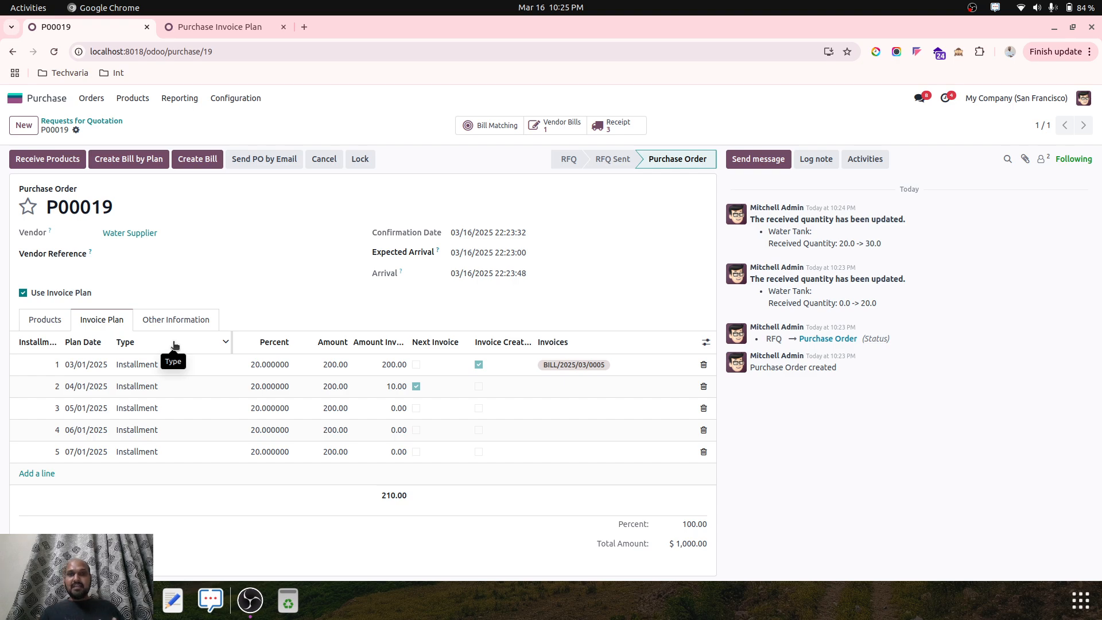
pyautogui.click(54, 314)
pyautogui.click(242, 28)
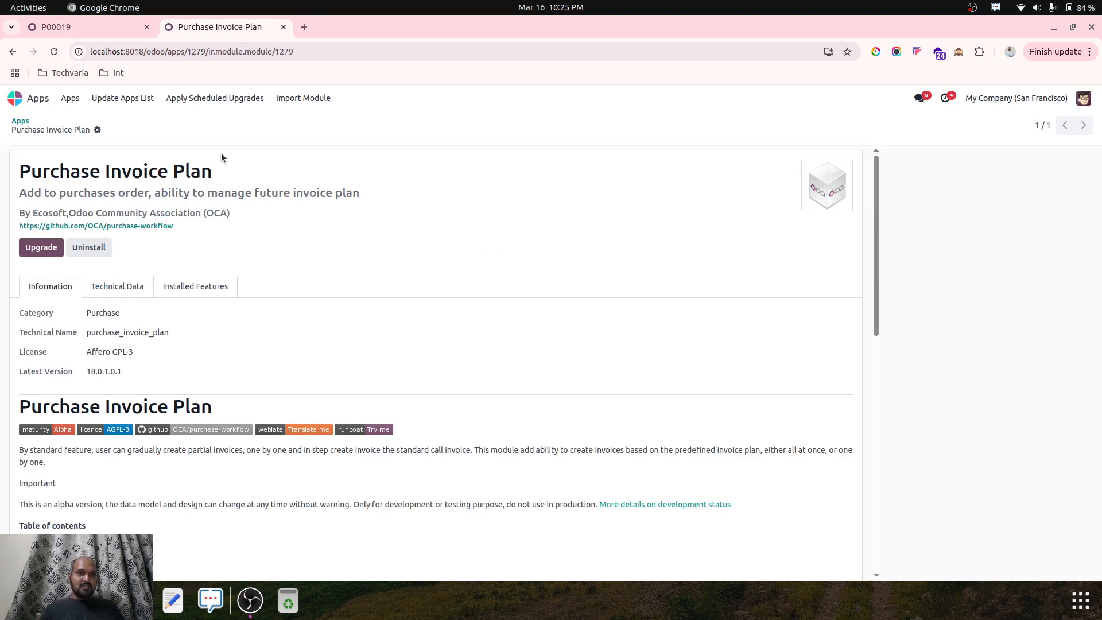
pyautogui.tripleClick(86, 174)
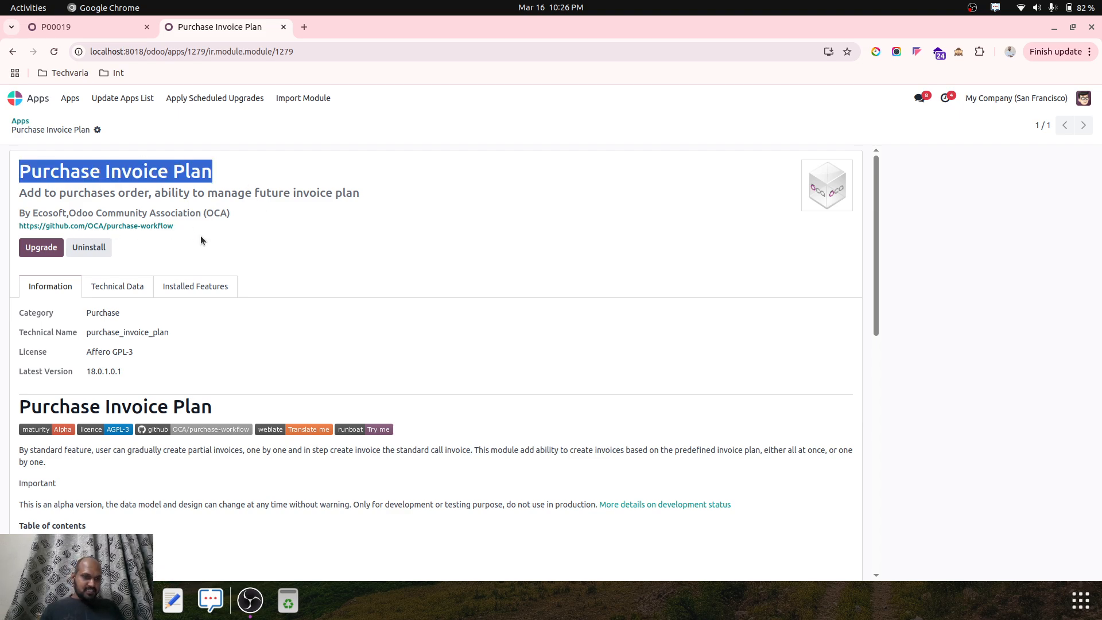
pyautogui.click(56, 27)
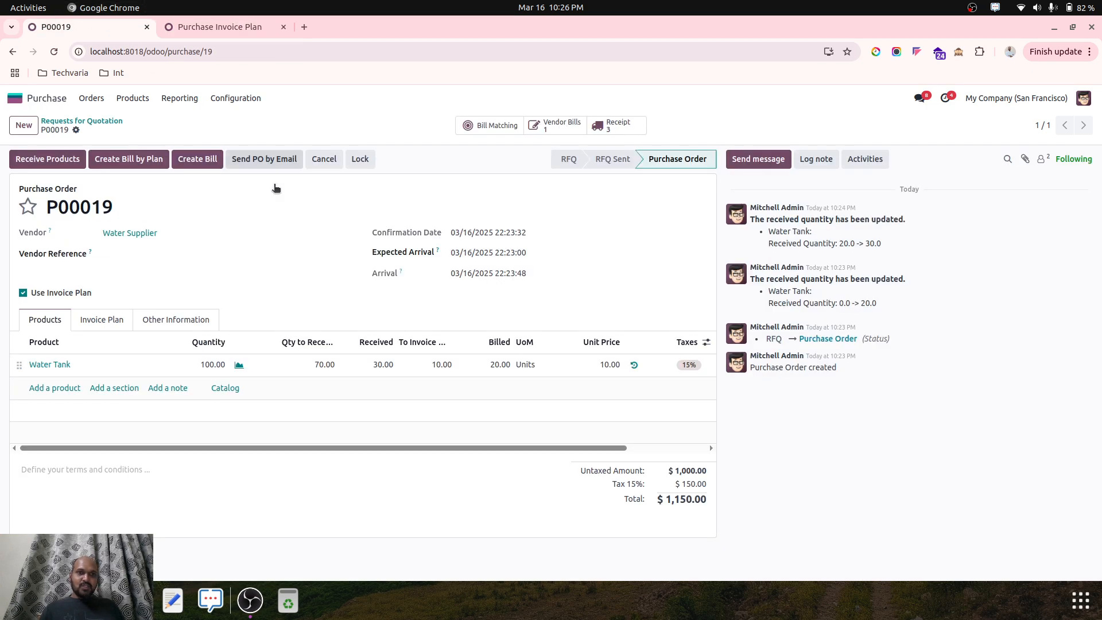
pyautogui.click(226, 29)
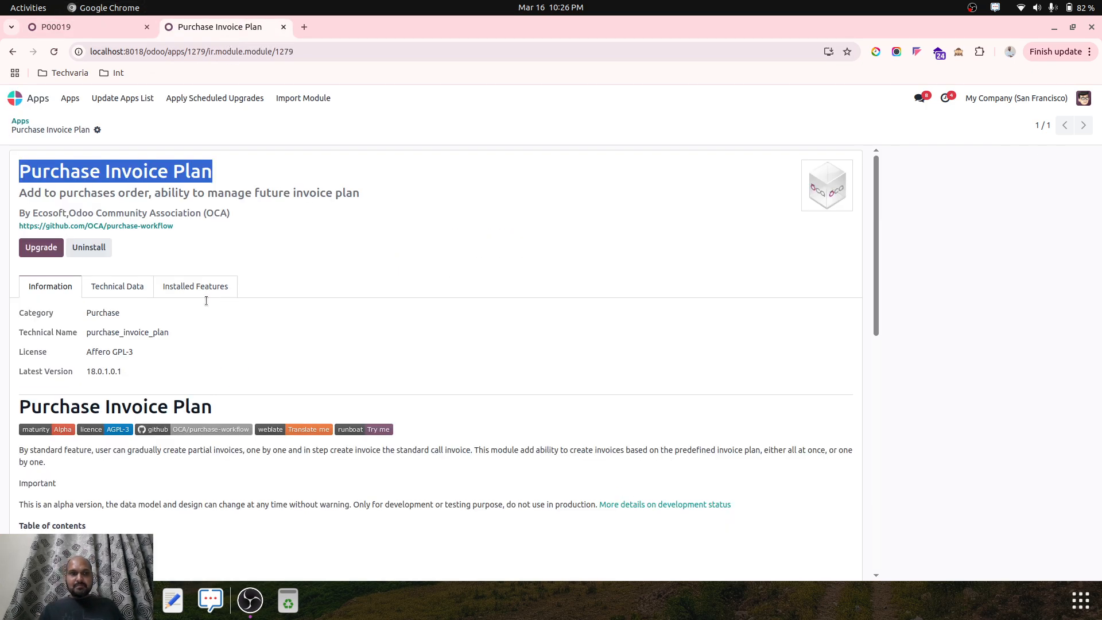
pyautogui.click(251, 363)
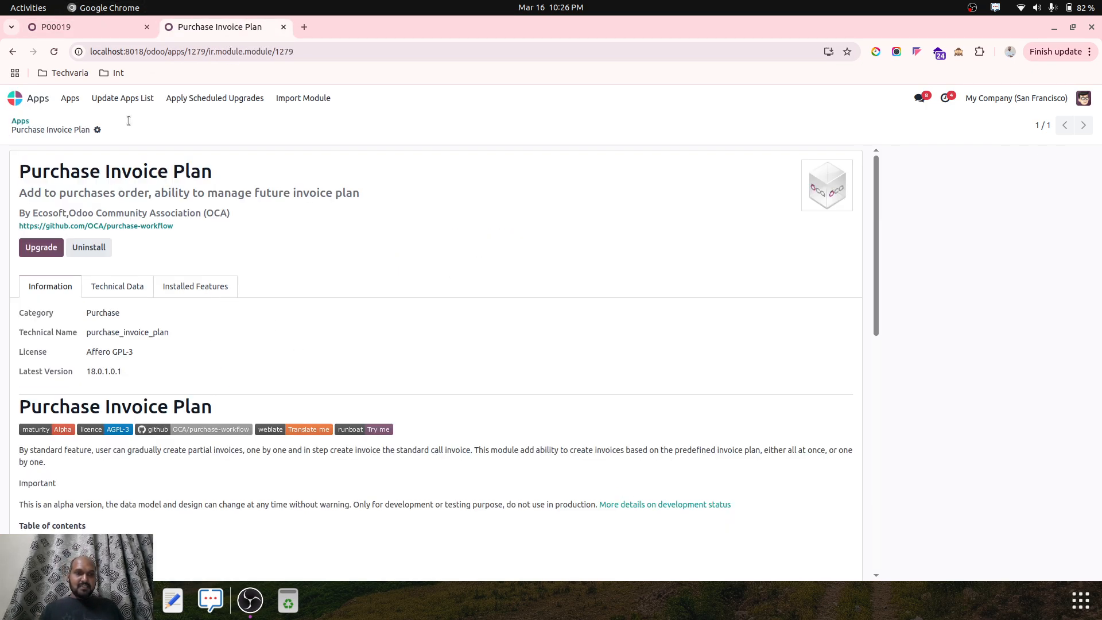
pyautogui.click(116, 22)
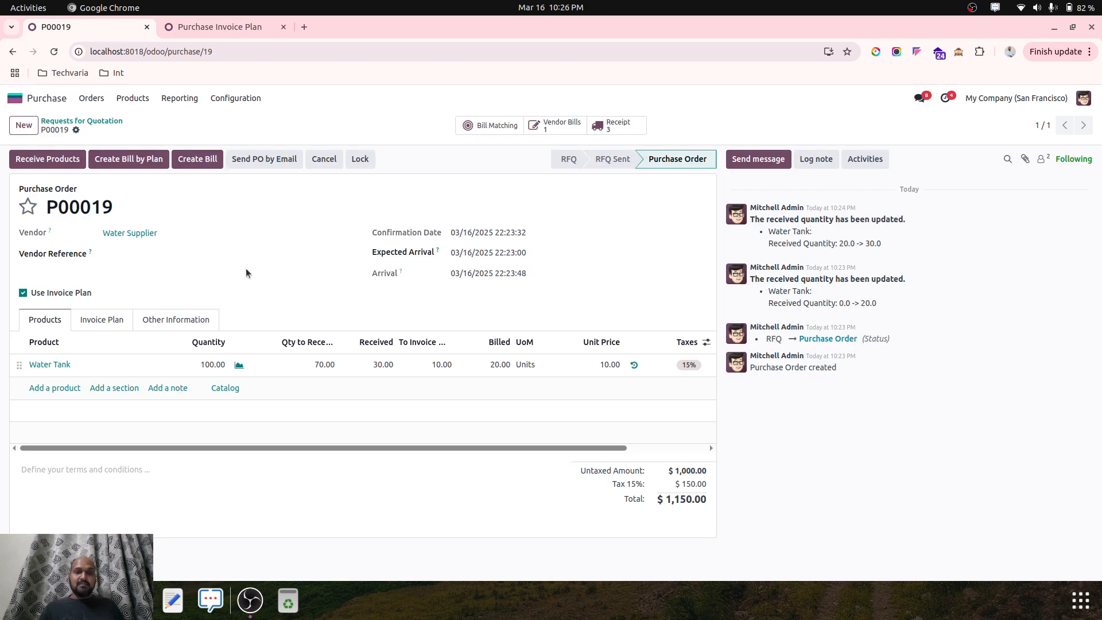